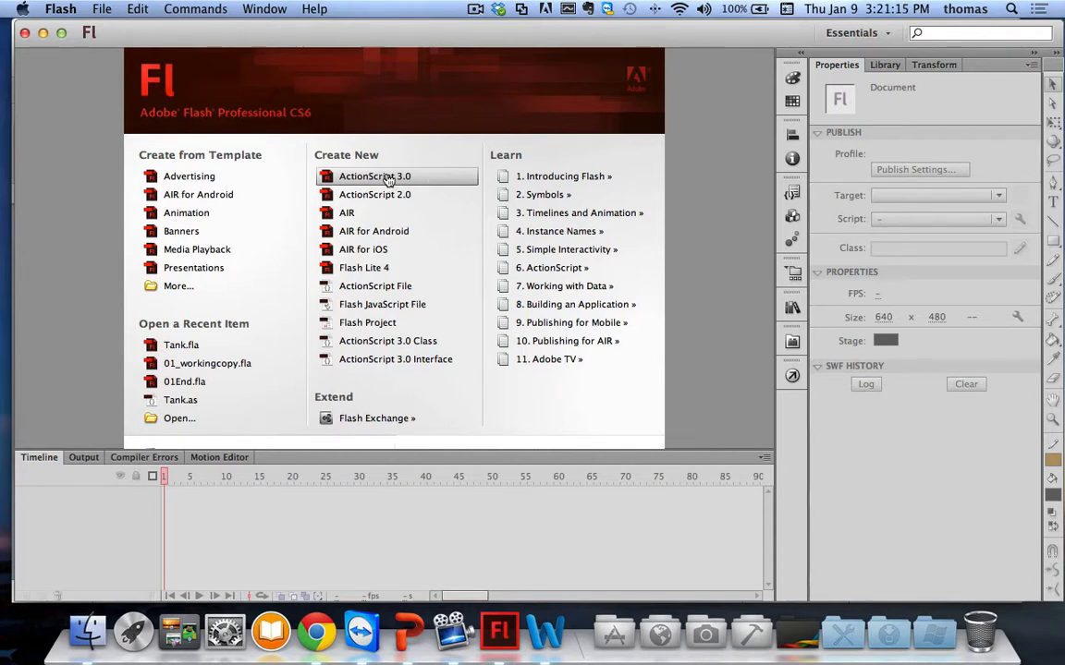
- Create a new ActionScript 3.0 document and look over its Library, Transform and Properties information
left_click(390, 179)
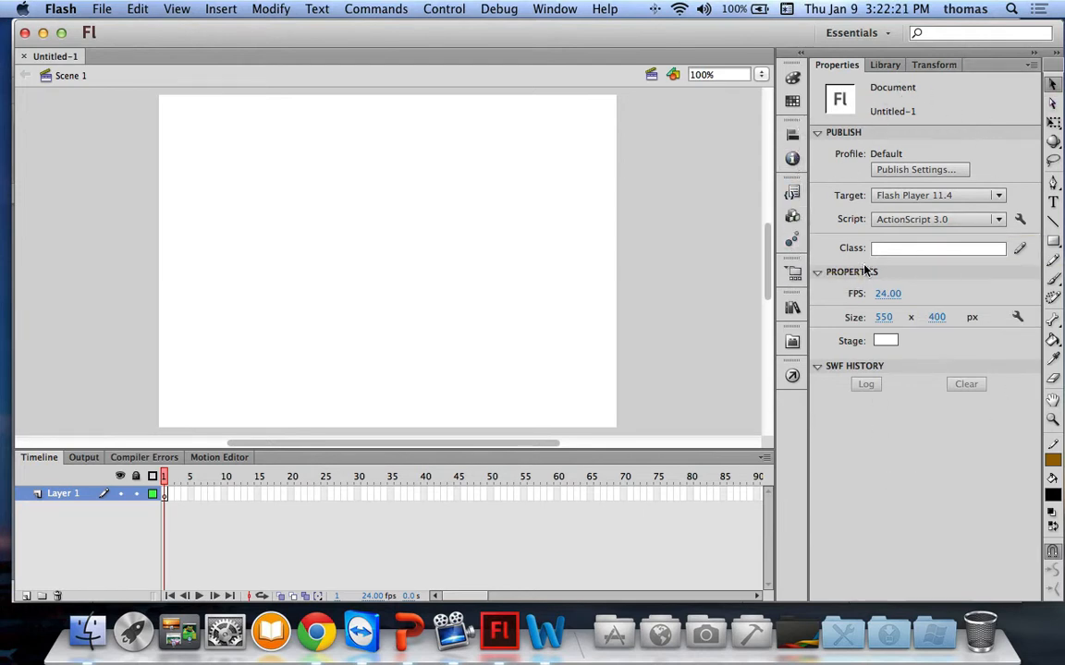
left_click(877, 67)
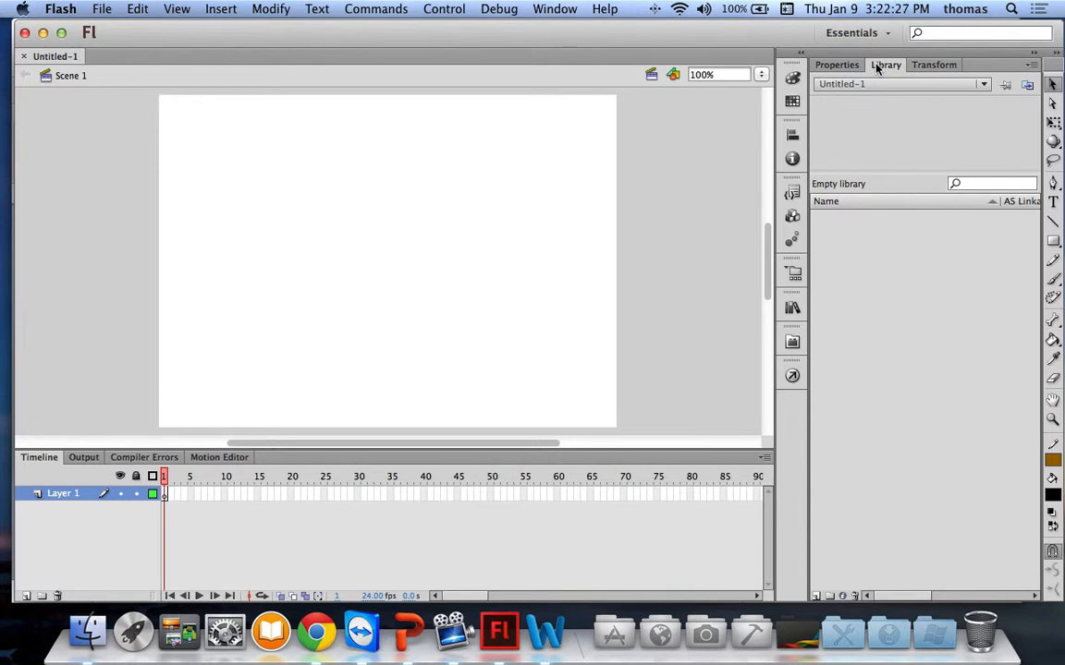
left_click(936, 66)
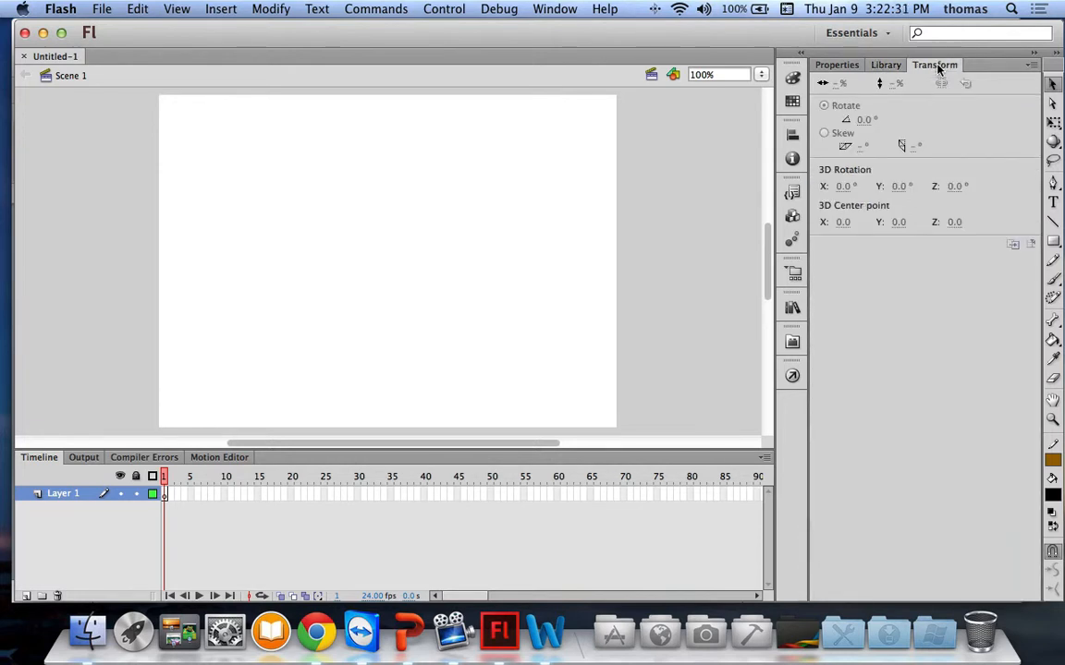
left_click(837, 65)
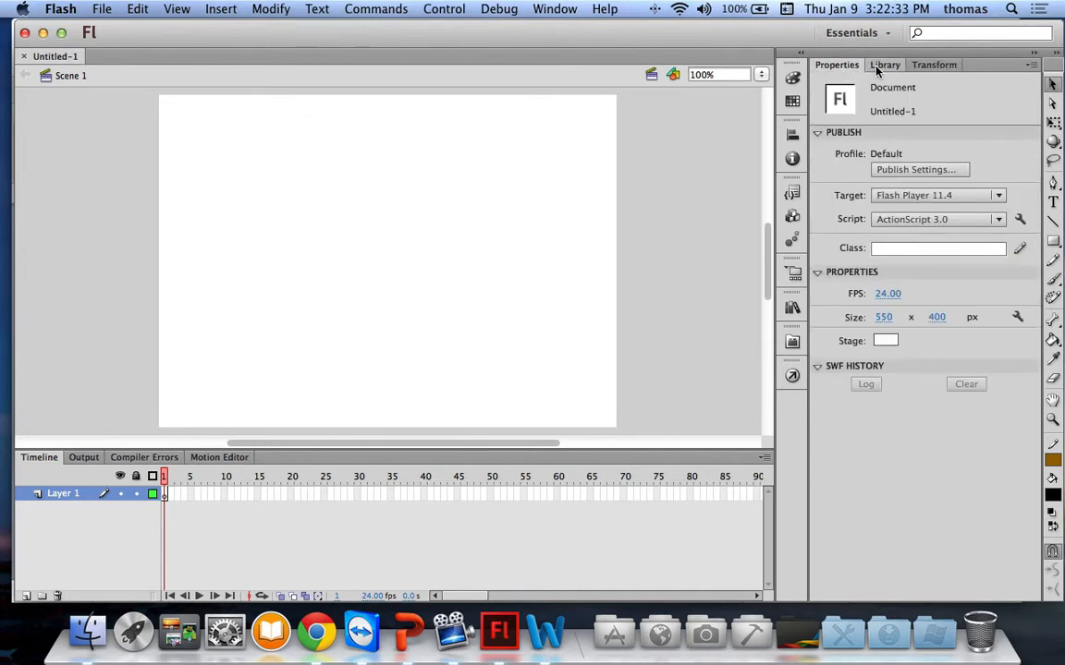
left_click(884, 64)
left_click(934, 65)
left_click(847, 67)
- Switch to the Animator workspace and shift the application window slightly
left_click(887, 35)
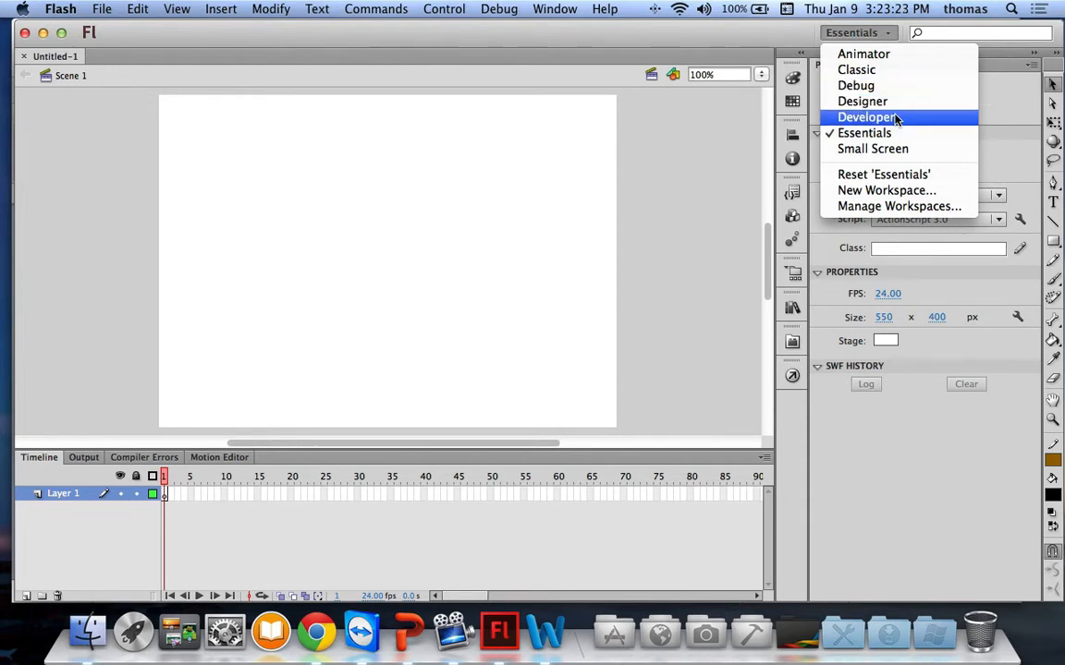
left_click(875, 52)
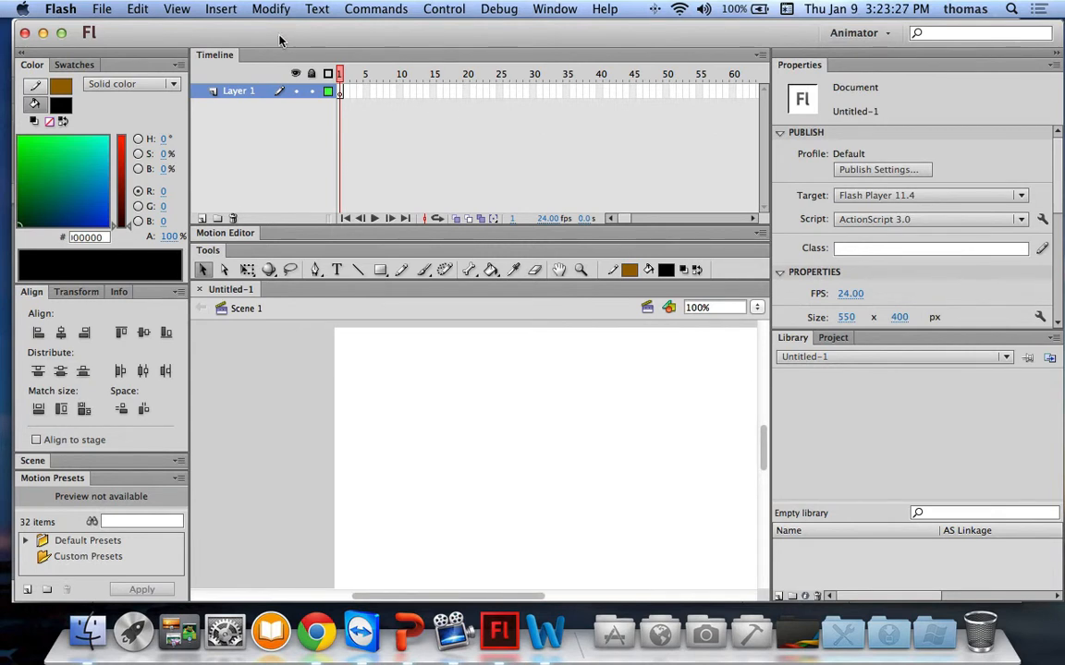
left_click_drag(280, 37, 273, 37)
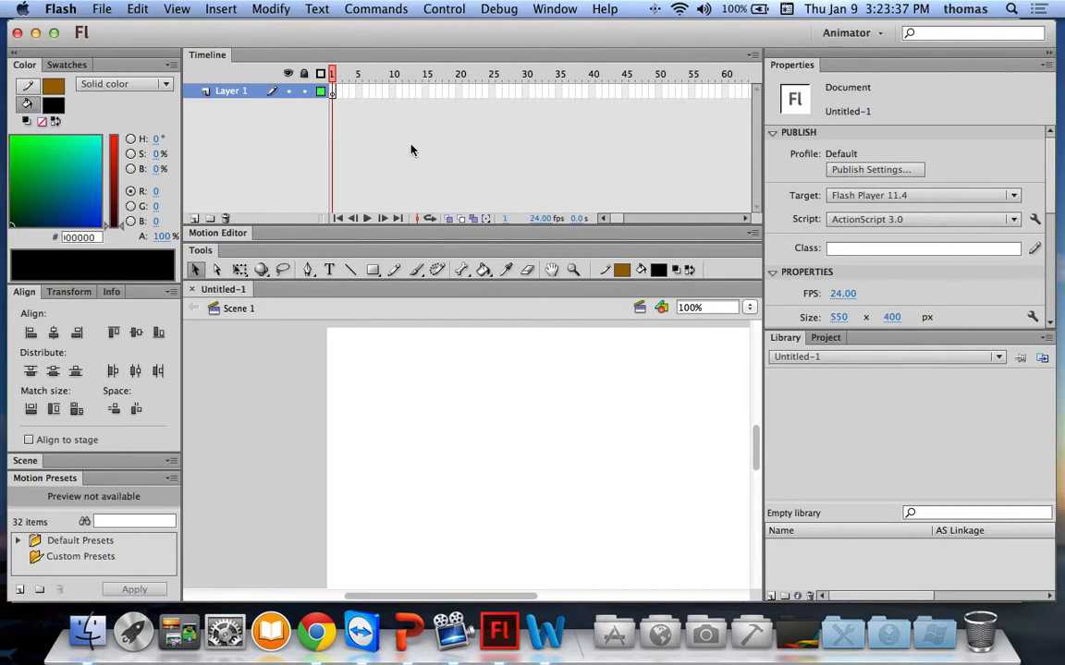
- Try the Developer workspace, viewing its compiler errors list and stage, and return to the Essentials workspace
left_click(880, 34)
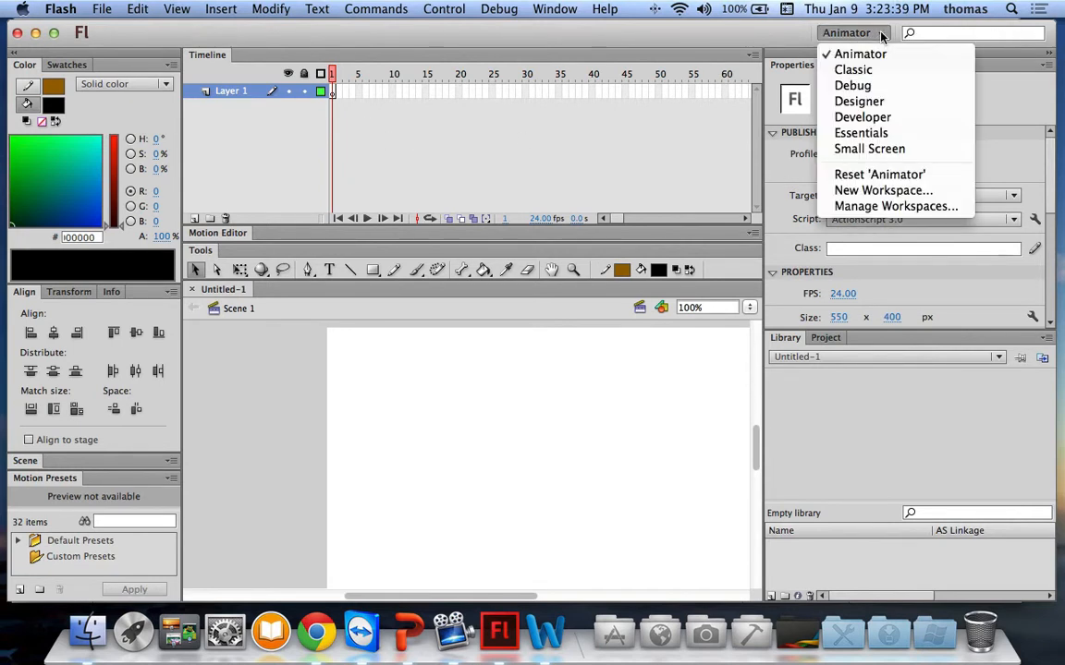
left_click(893, 120)
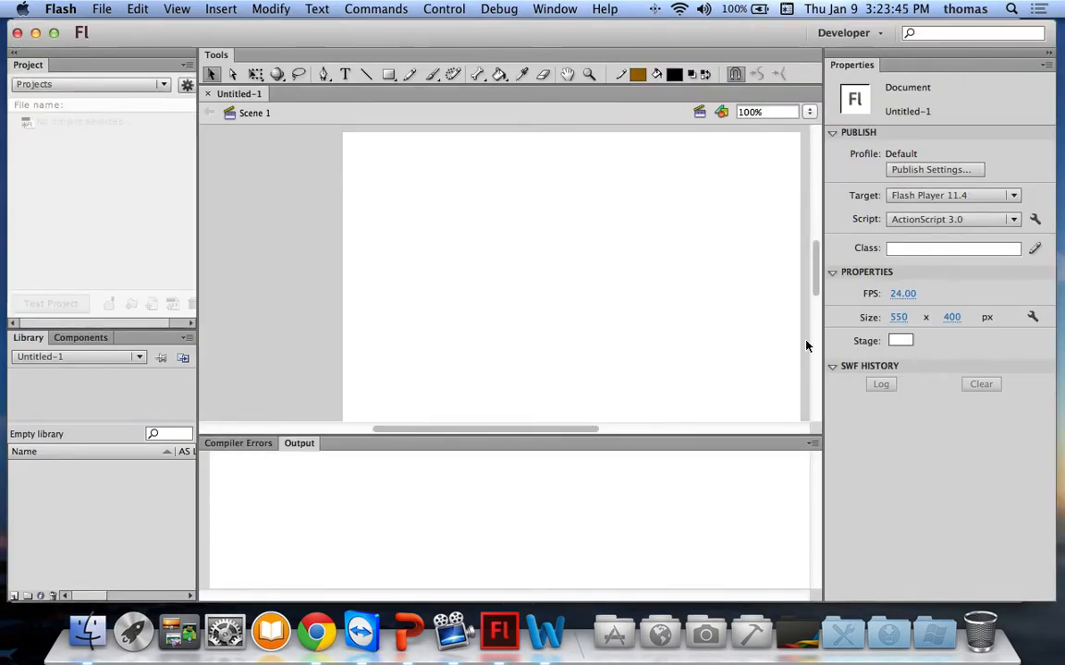
left_click(261, 444)
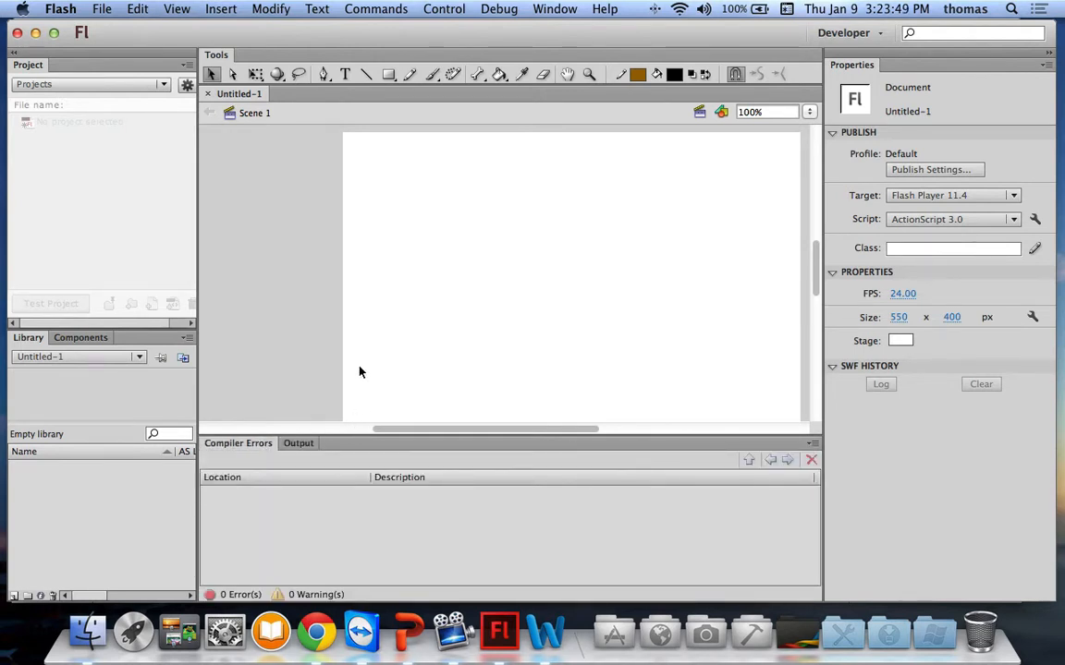
scroll(535, 289, "right", 3)
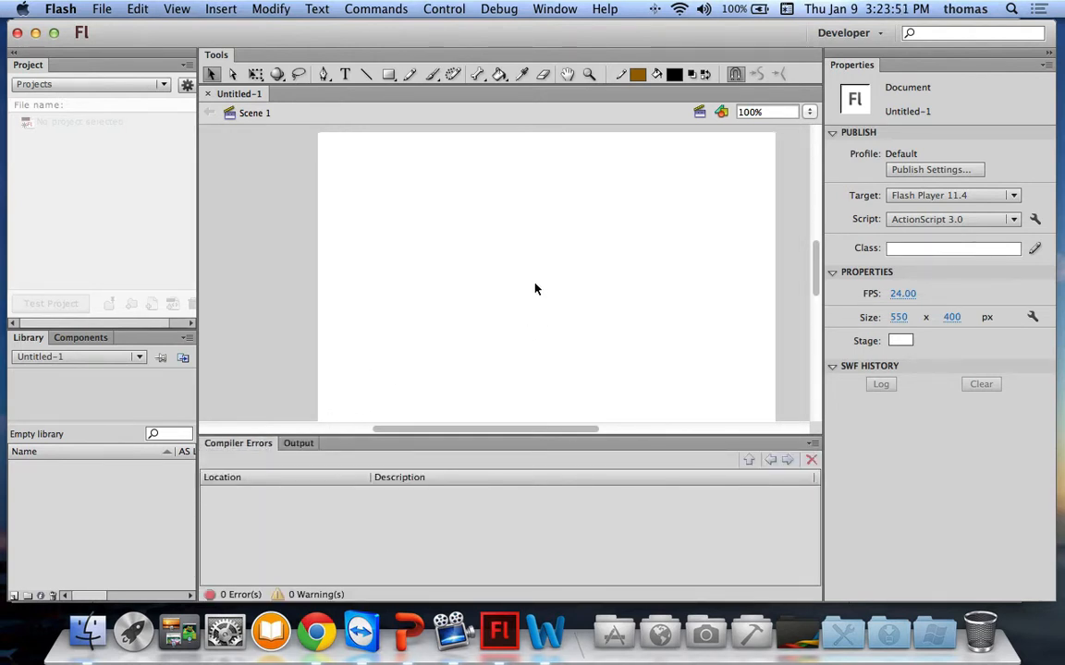
scroll(534, 290, "left", 2)
left_click(880, 35)
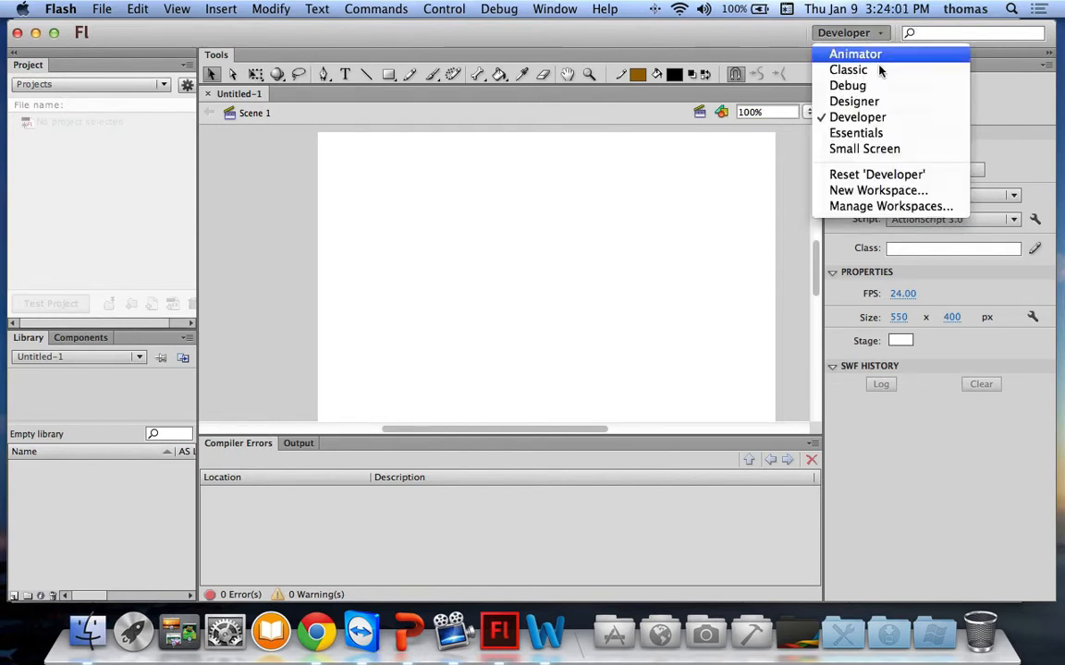
left_click(883, 134)
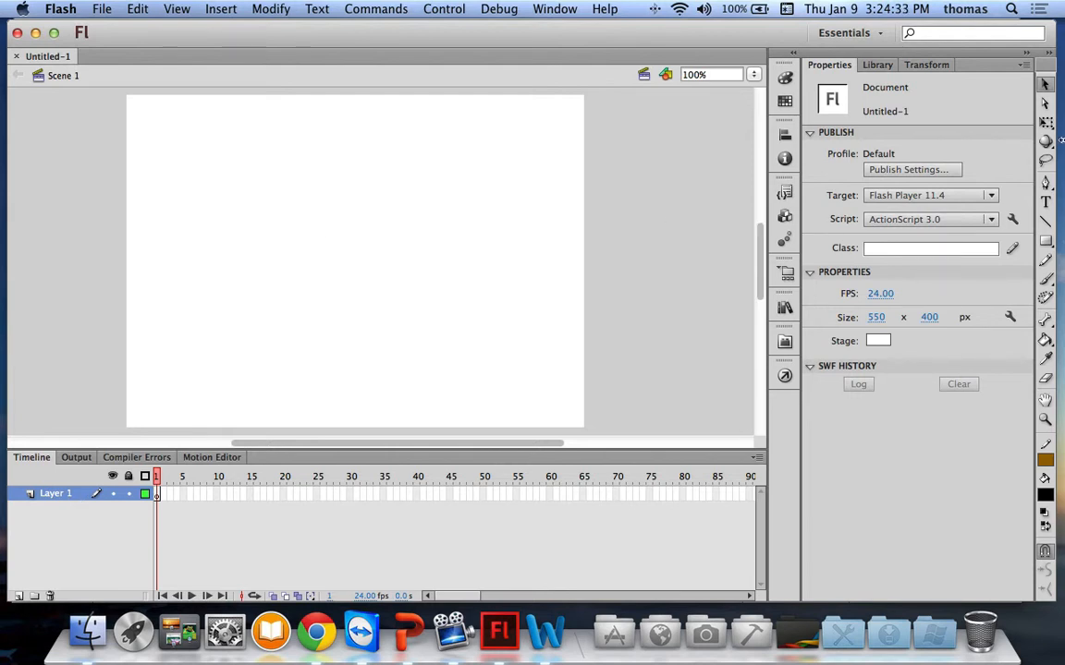
- Examine the variants offered with the Rectangle tool and the Pen tool
left_click(1047, 243)
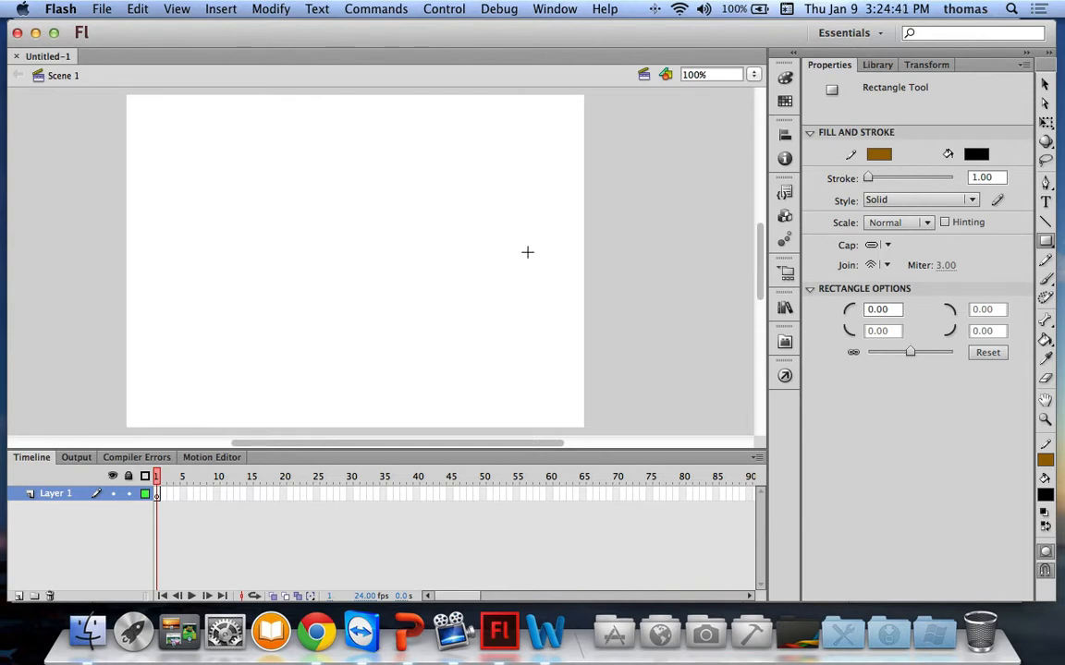
left_click(1047, 243)
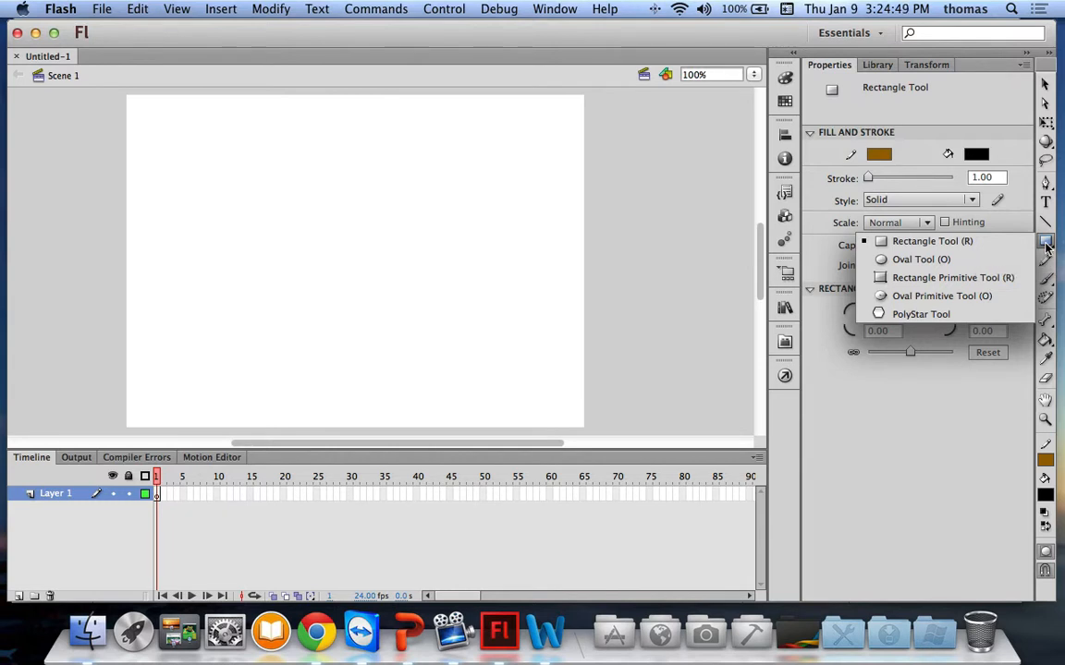
left_click(1046, 247)
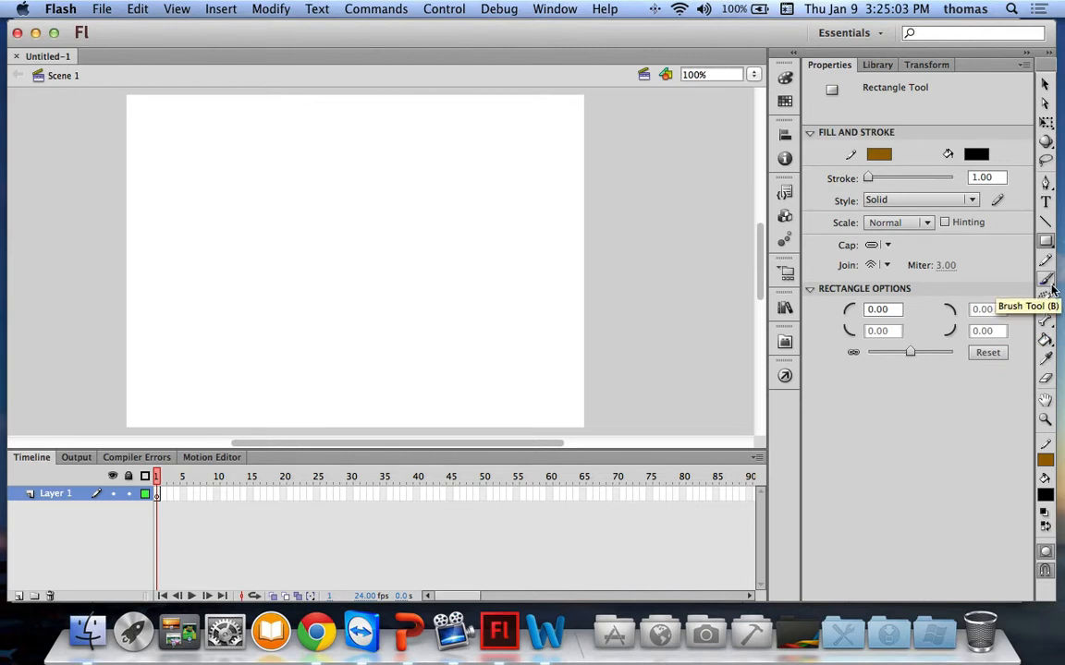
left_click(1050, 190)
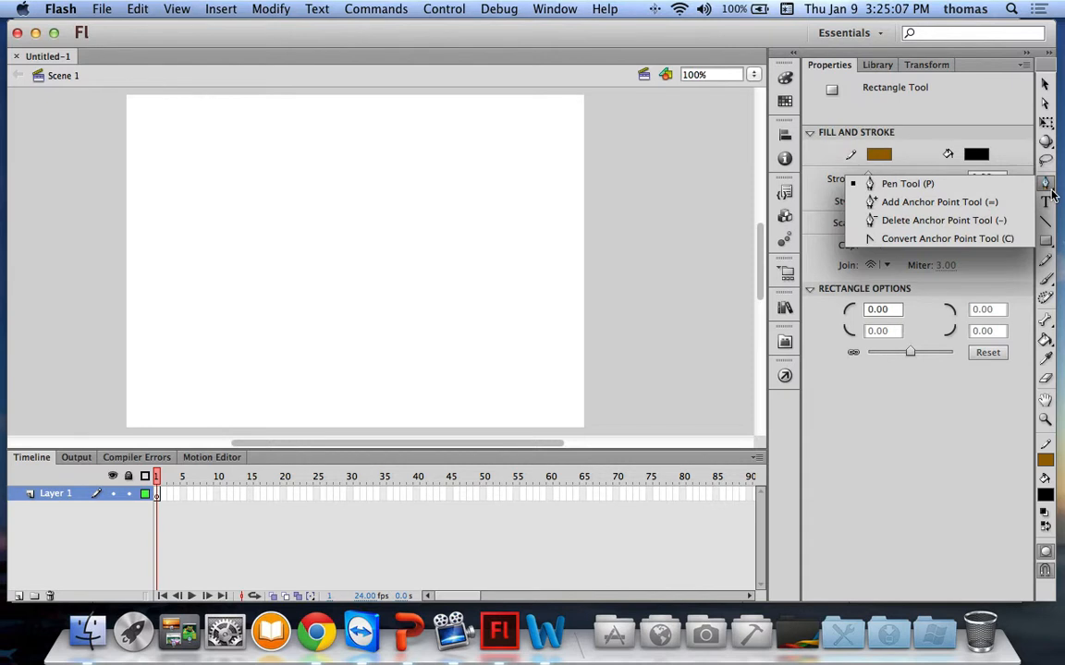
key("p")
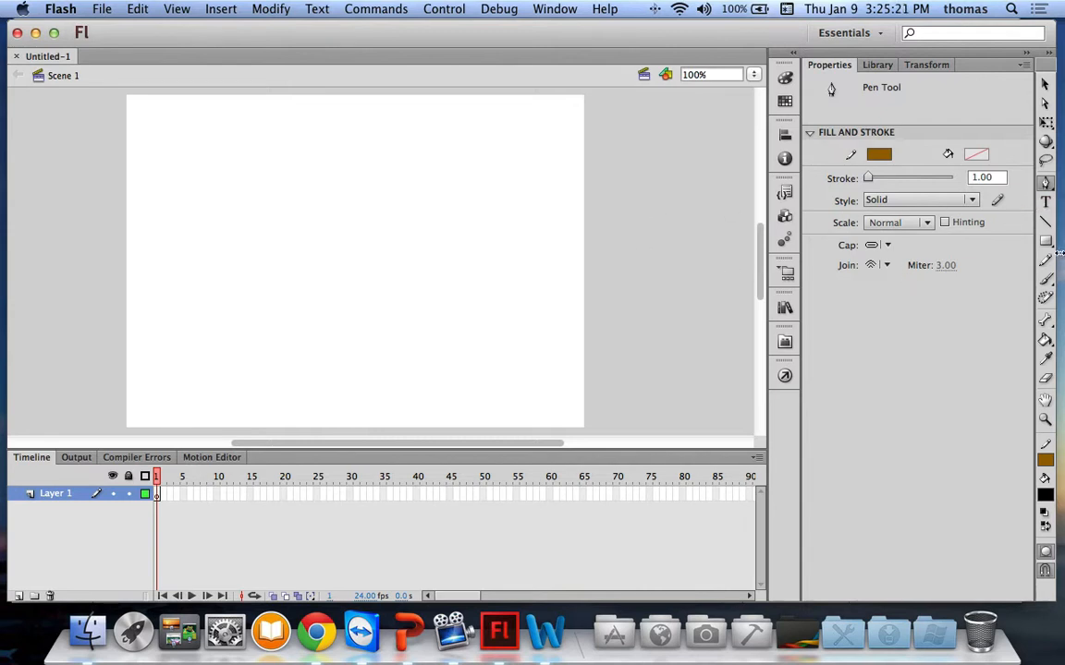
- Set the Rectangle tool's stroke color to black (#000000) and its fill color to red
key("r")
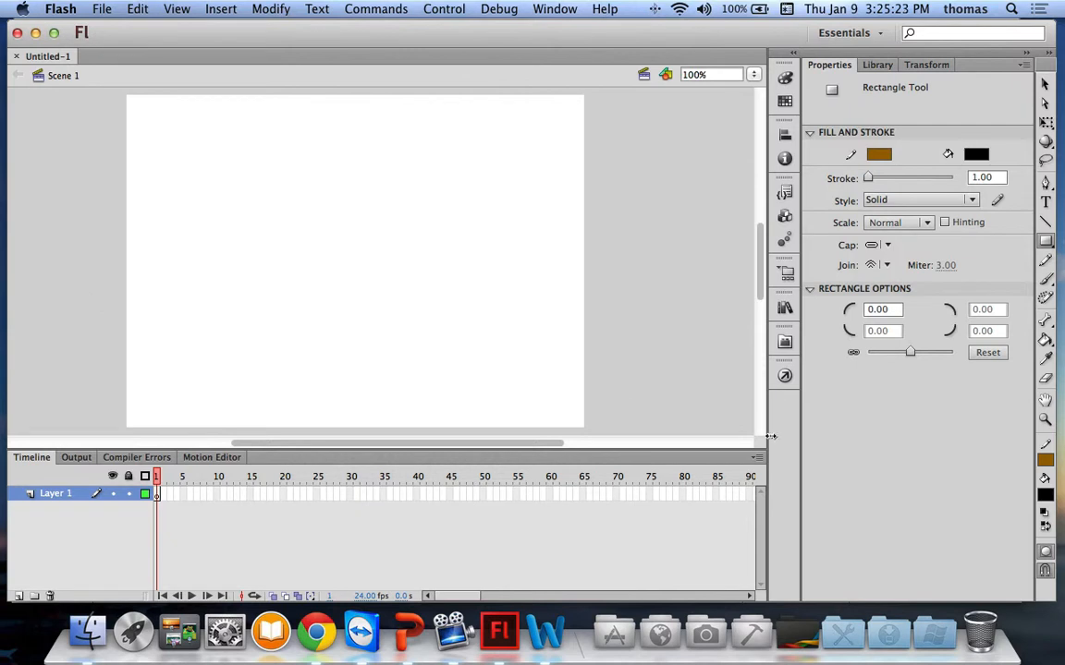
left_click(880, 156)
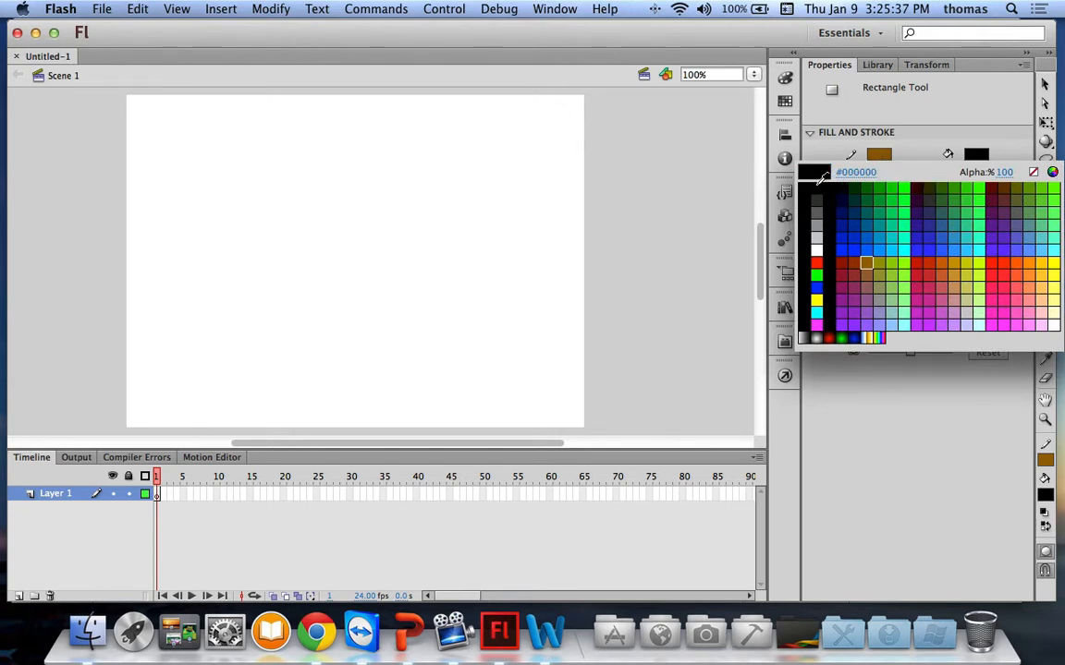
left_click(819, 180)
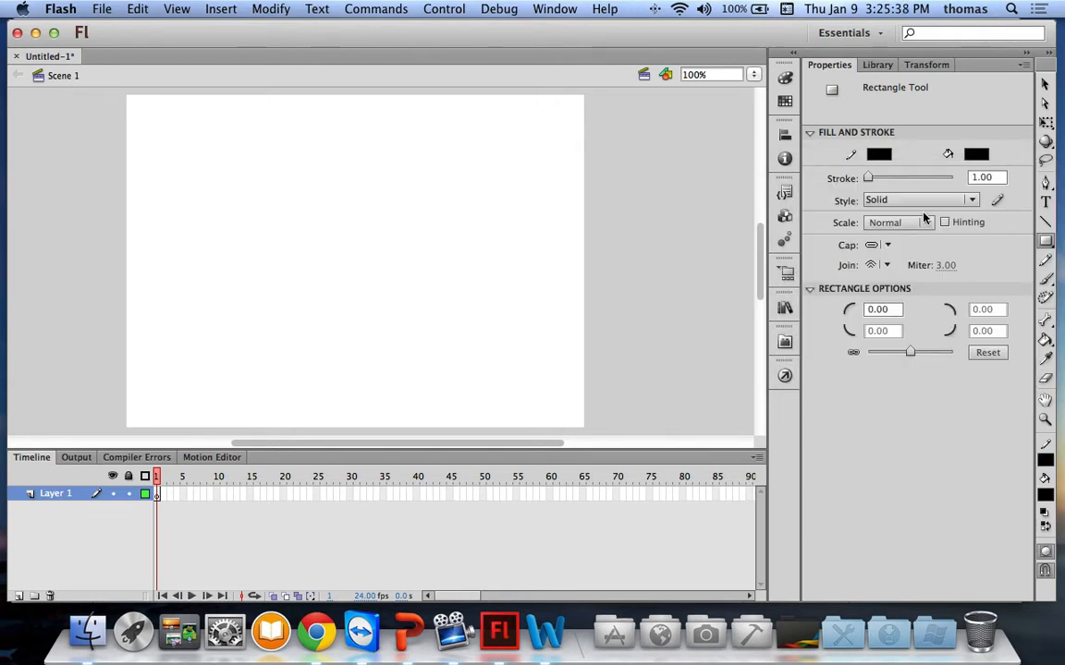
left_click(978, 155)
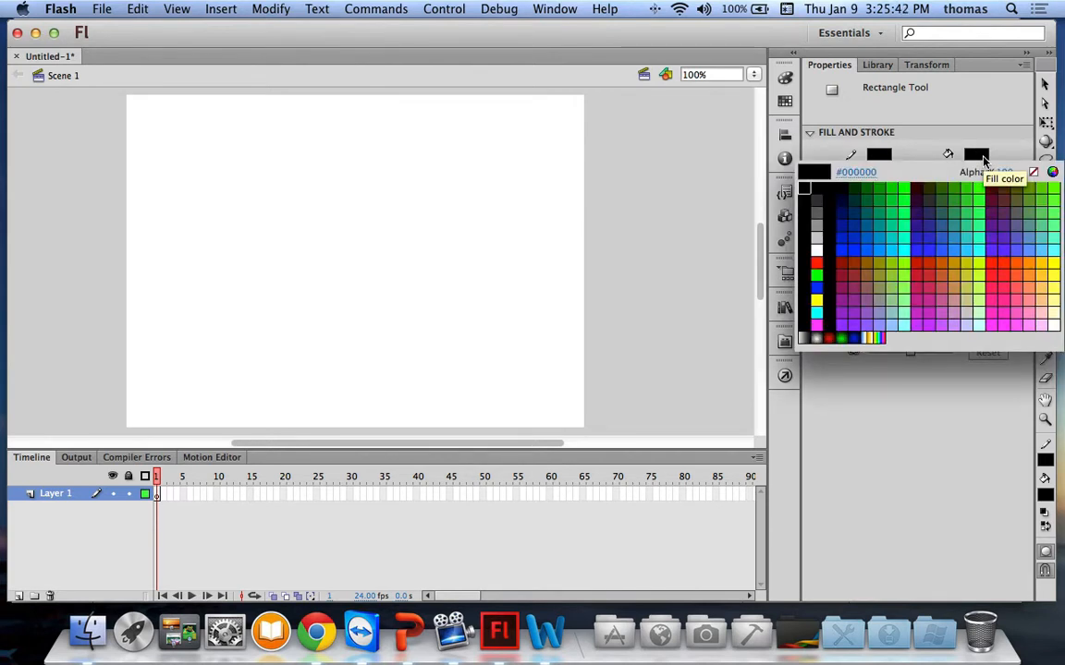
left_click(817, 264)
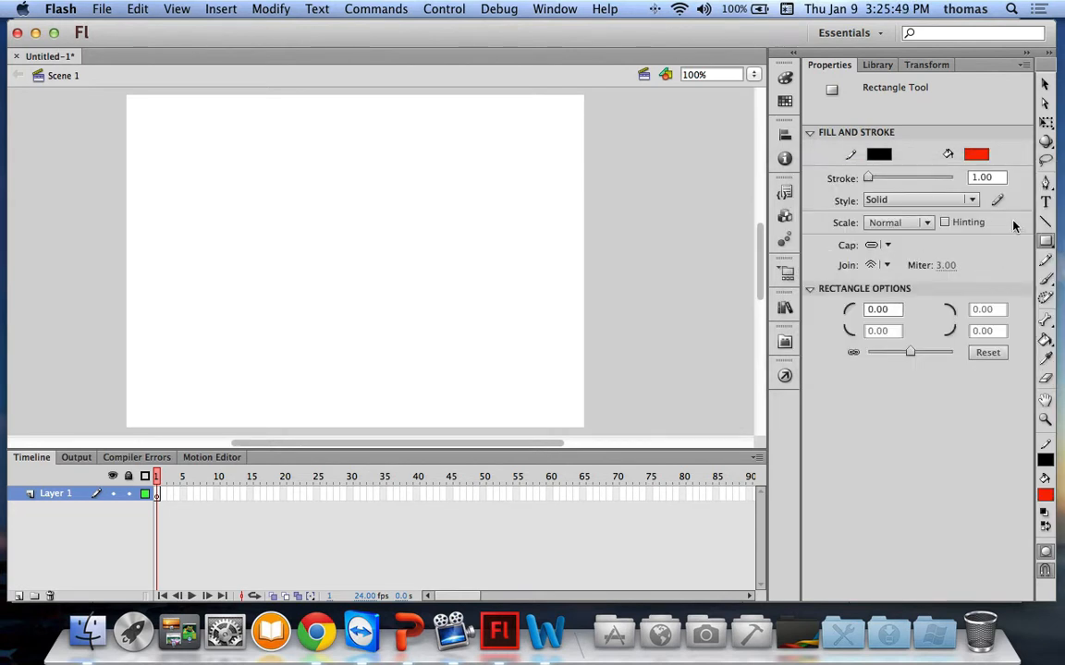
- Sample the interface's light grey as the fill color and draw a rectangle about 102 by 87 px near the stage's center
left_click(977, 156)
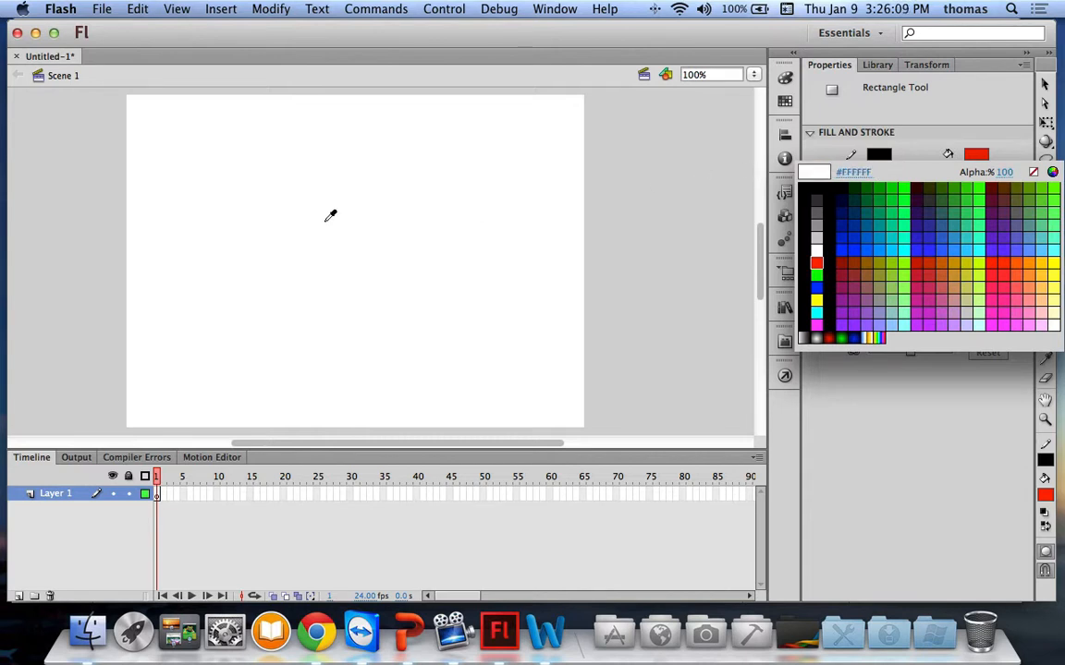
left_click(1041, 82)
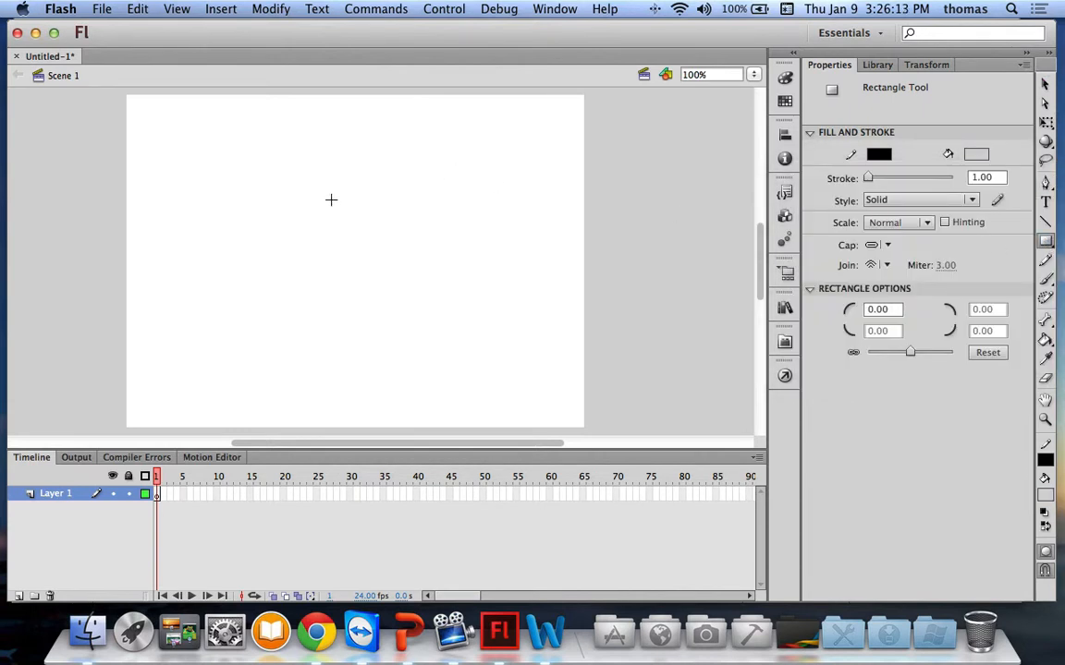
left_click_drag(293, 214, 379, 285)
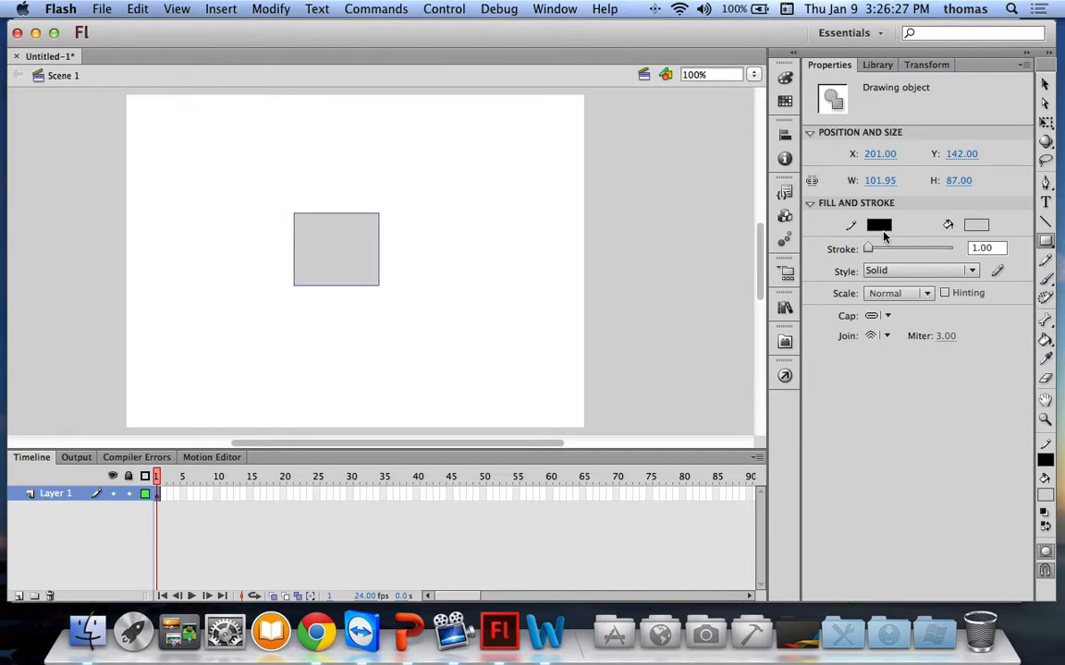
- Move the grey rectangle to about X 166, Y 114 on the stage and delete it
left_click(1046, 85)
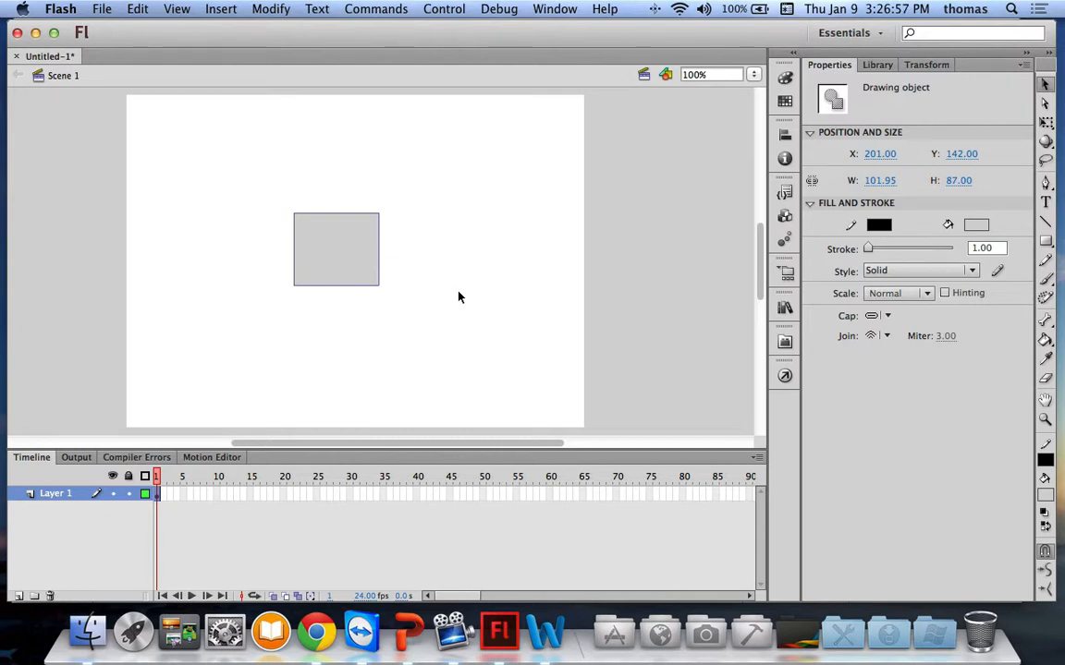
left_click_drag(356, 230, 330, 264)
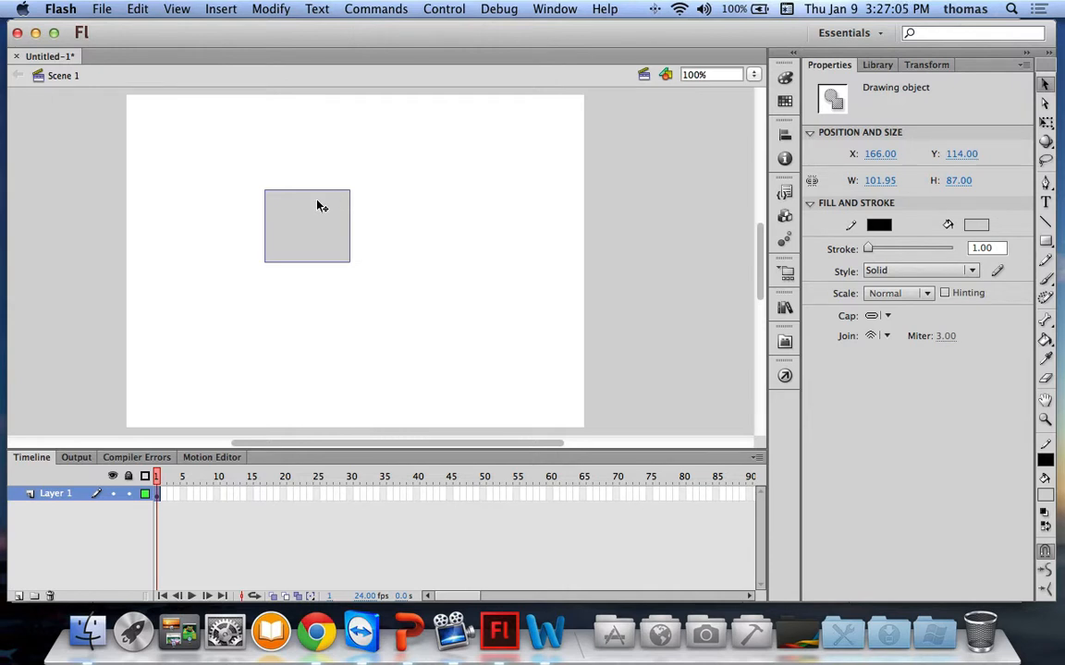
key("Delete")
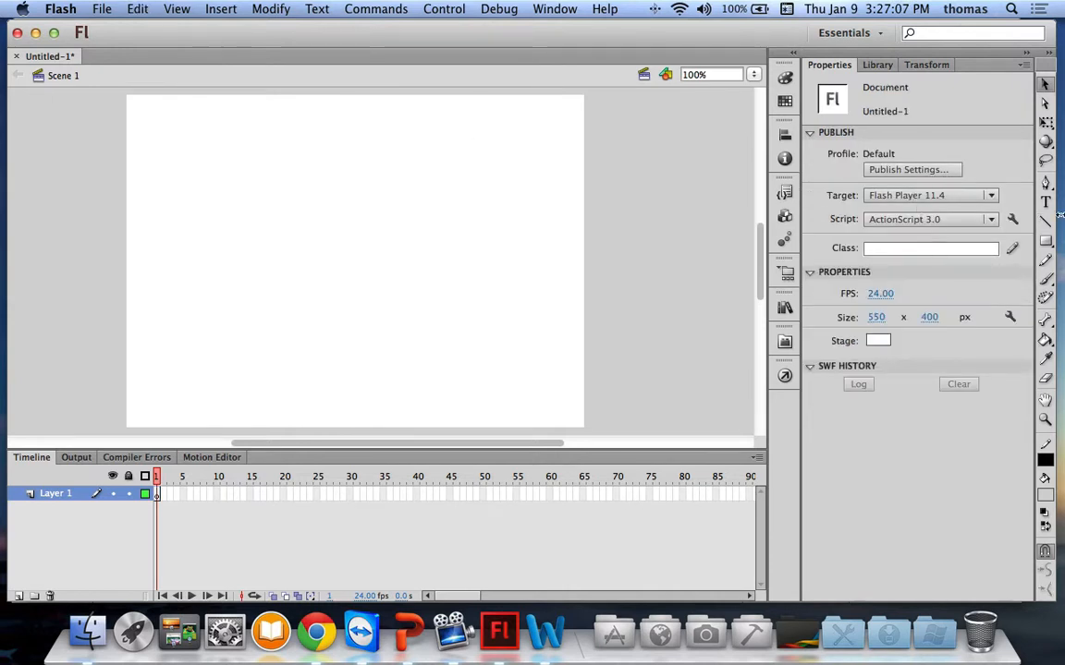
- Draw a grey rectangle with a black outline, about 130 by 99 px, near the stage's center with Object Drawing off
left_click(1049, 242)
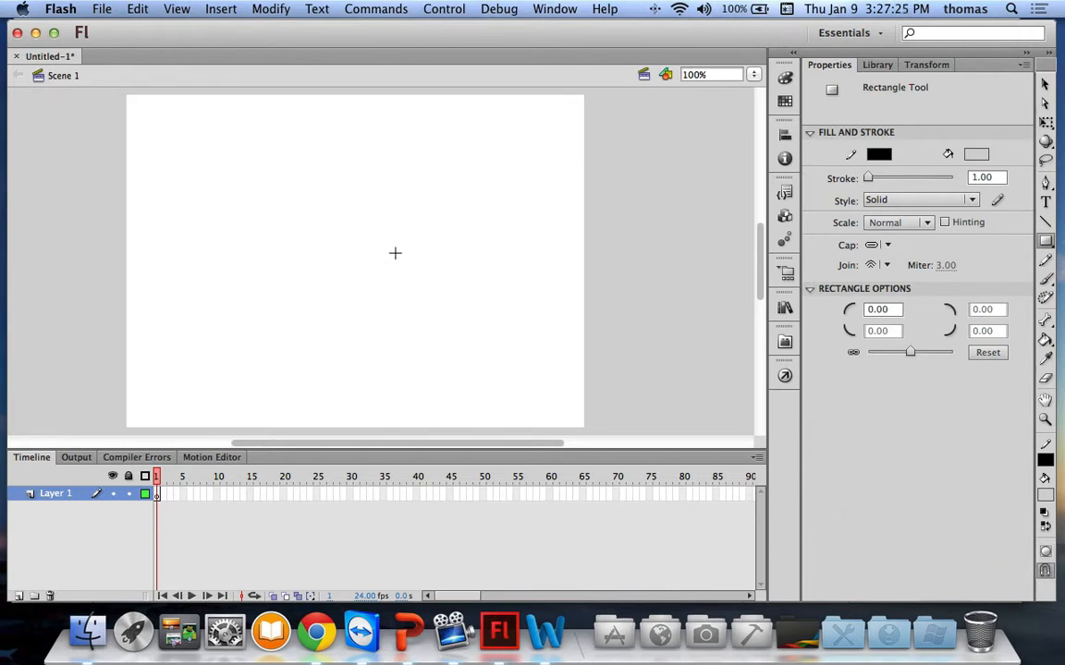
mouse_move(288, 202)
left_mouse_down()
mouse_move(309, 242)
mouse_move(397, 284)
left_mouse_up()
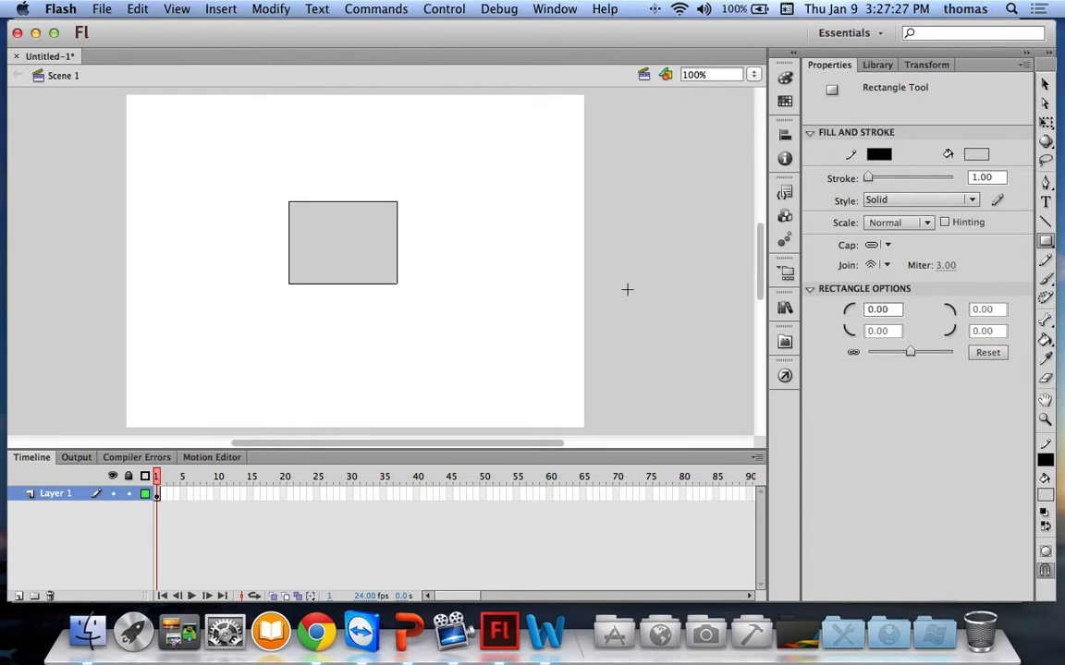
- Select only the rectangle's fill and move it away from its outline to about X 260, Y 164
left_click(1045, 86)
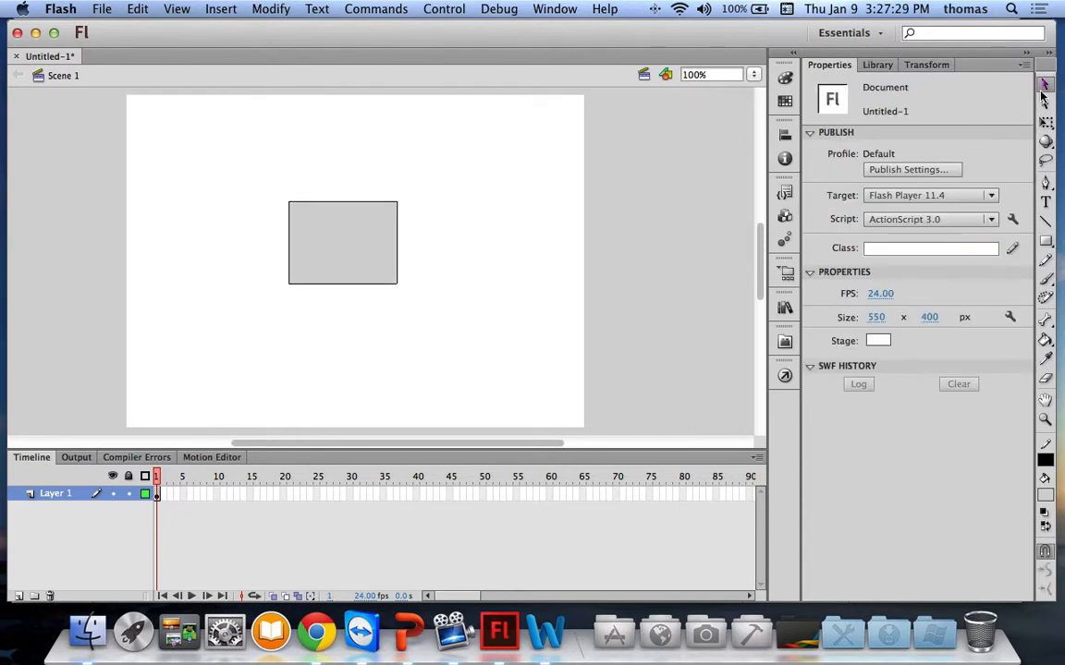
left_click(316, 236)
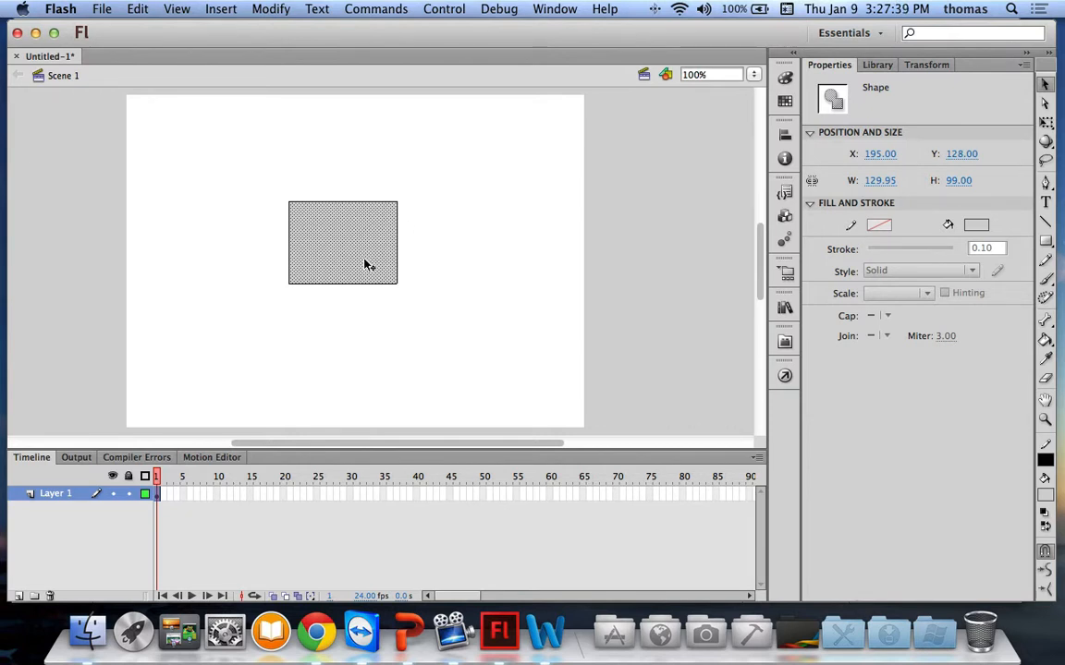
left_click_drag(351, 255, 389, 273)
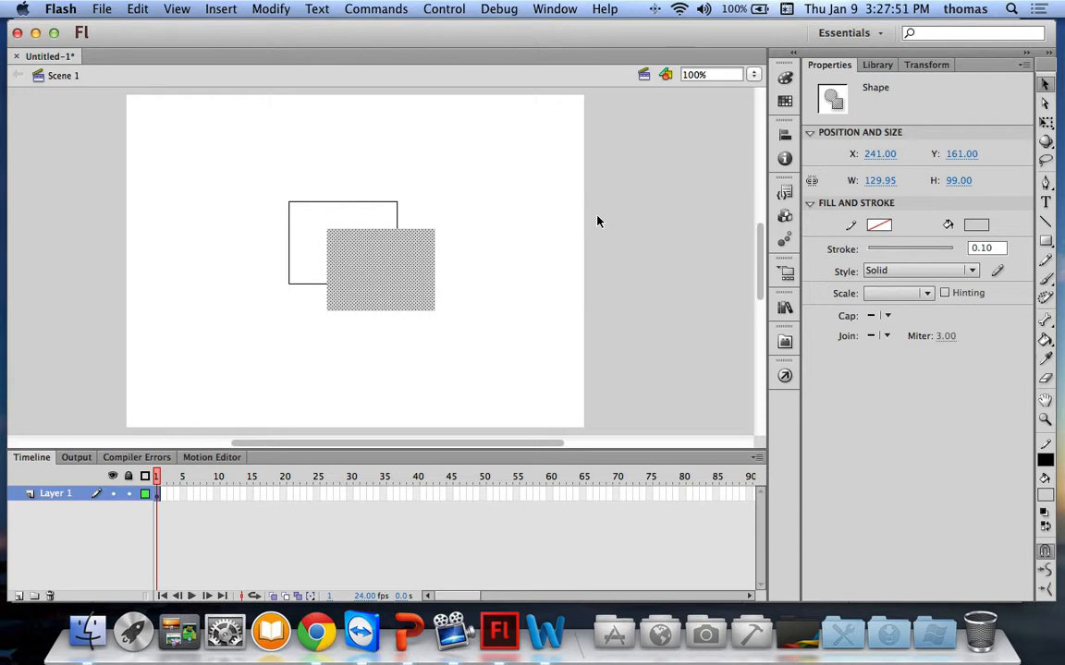
left_click_drag(374, 255, 398, 268)
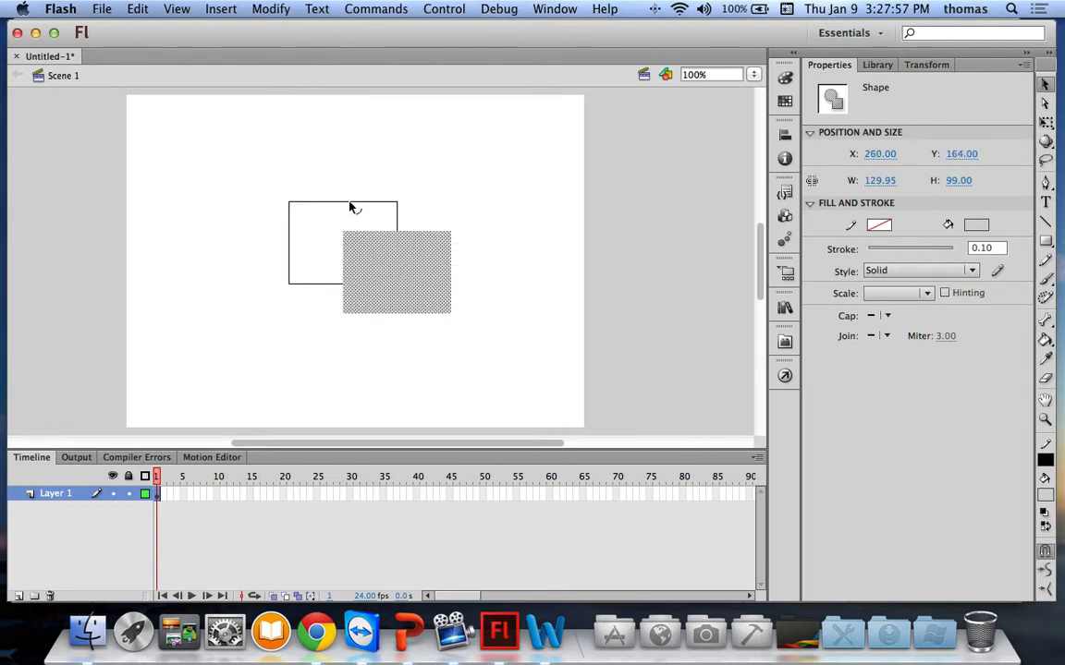
- Try reshaping the outline's upper edge, undo it, and bend all four sides of the outline outward into curves
left_click_drag(350, 203, 248, 227)
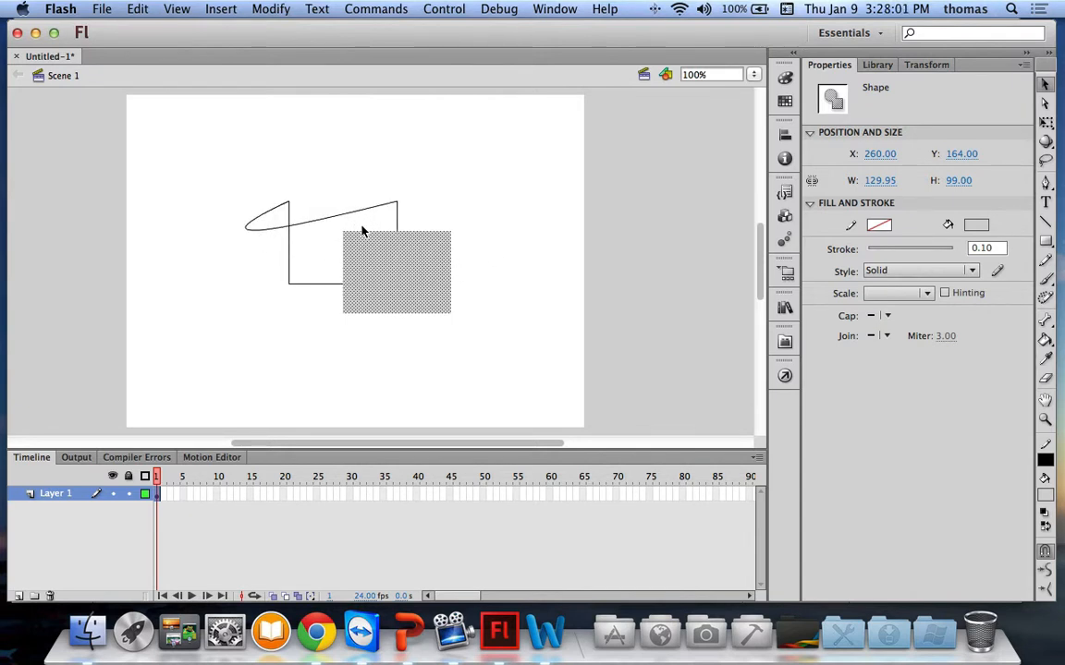
key("super+z")
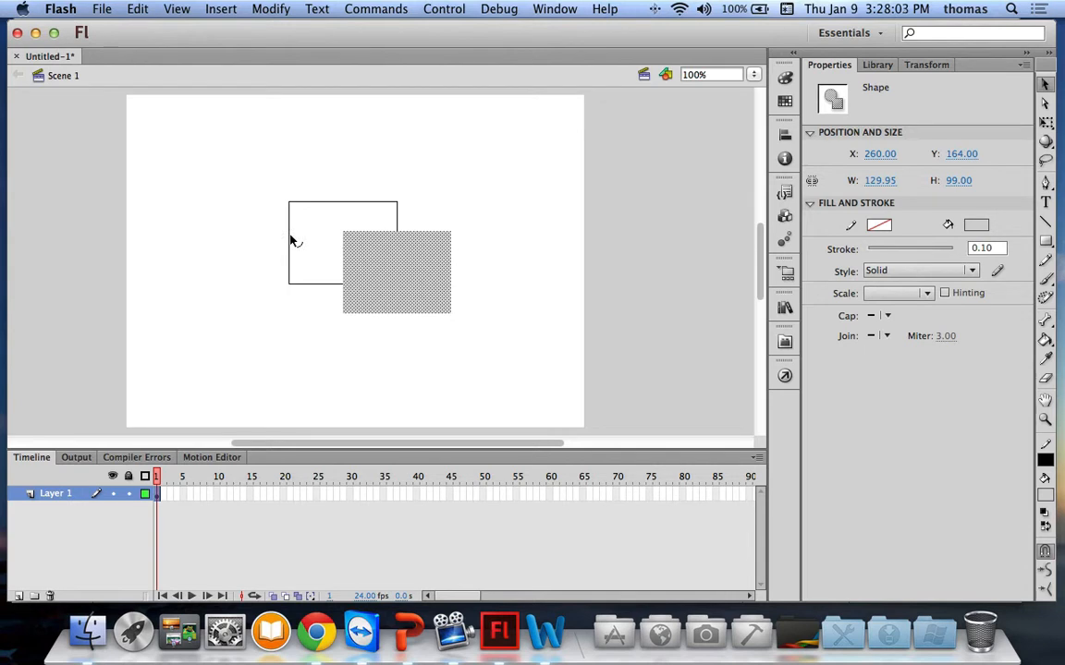
left_click_drag(290, 241, 216, 240)
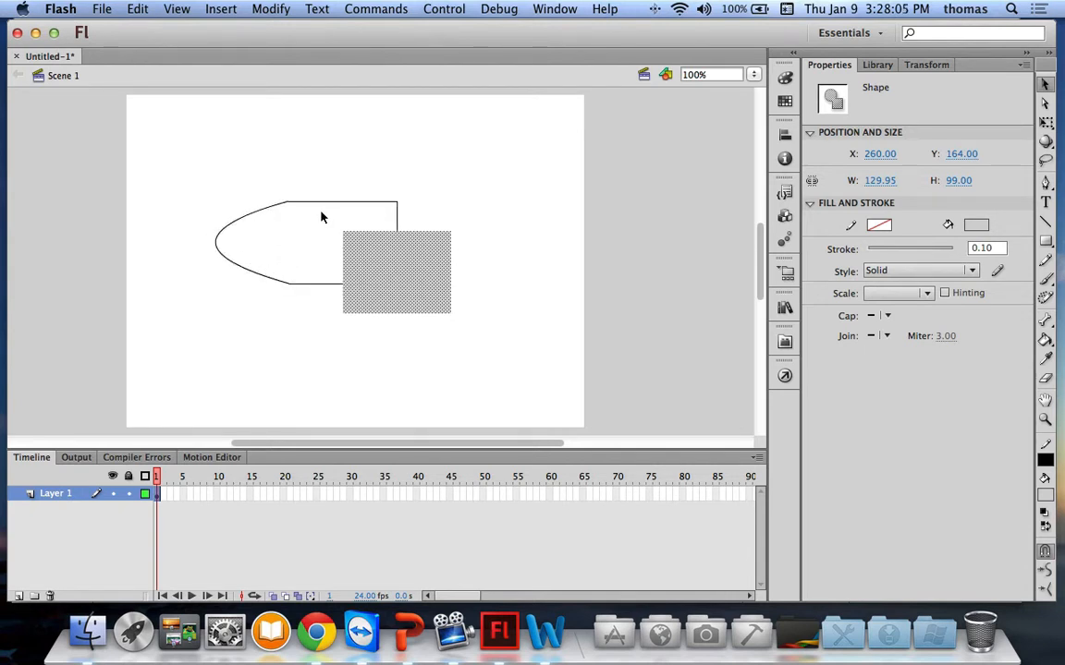
left_click_drag(325, 203, 322, 159)
left_click_drag(400, 222, 451, 222)
left_click_drag(322, 290, 322, 329)
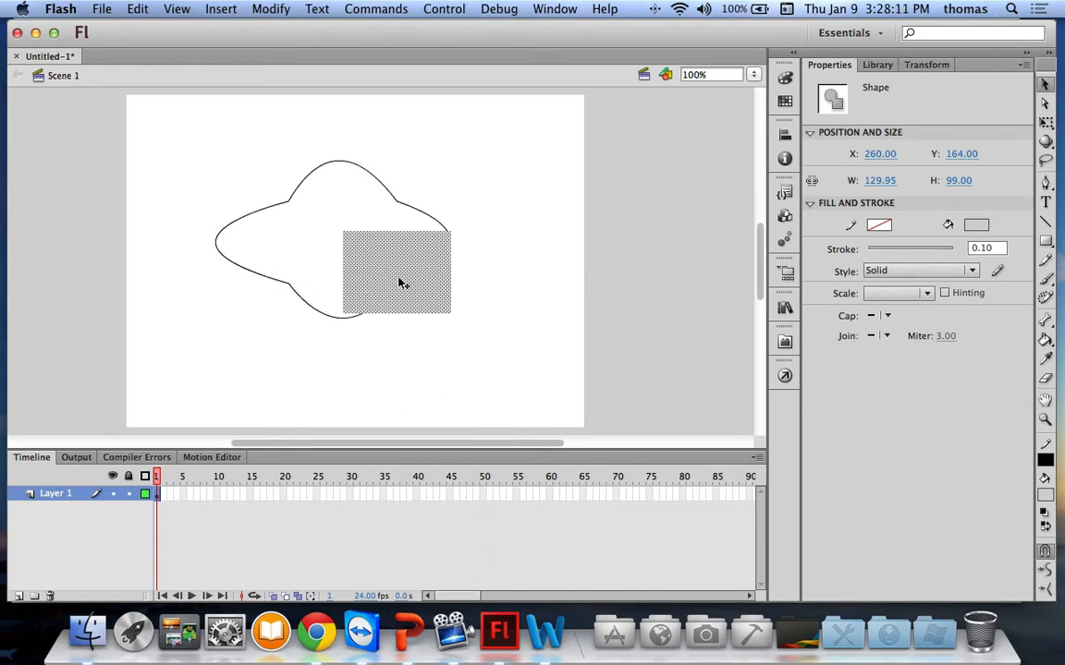
- Move the grey fill into the curved outline and back out to about X 293, Y 200
left_click_drag(400, 280, 340, 243)
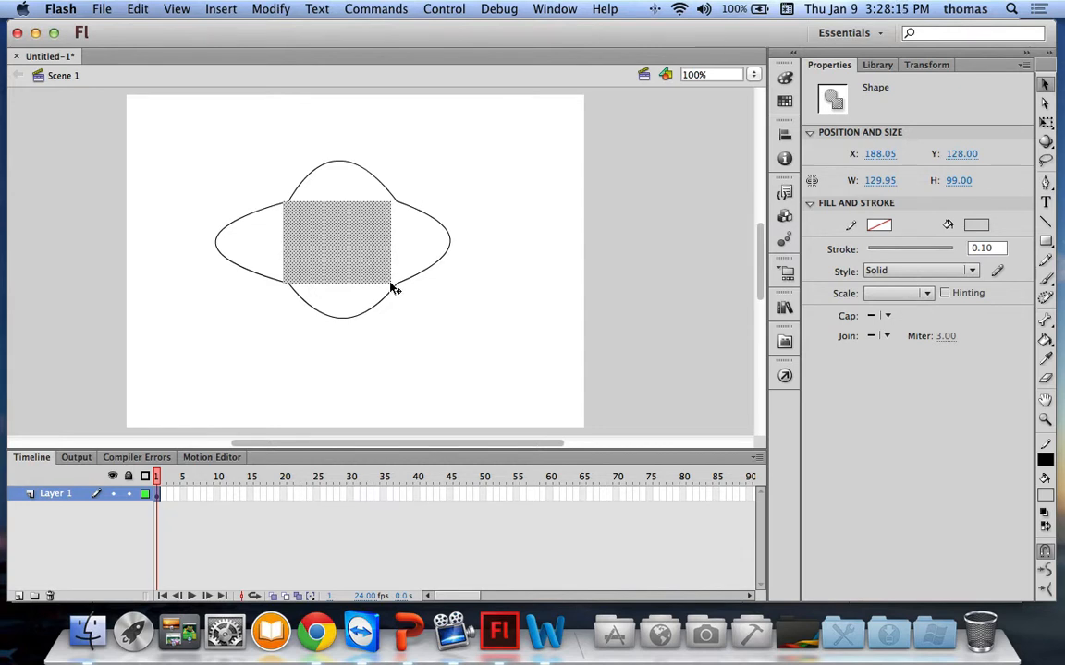
left_click_drag(392, 286, 414, 303)
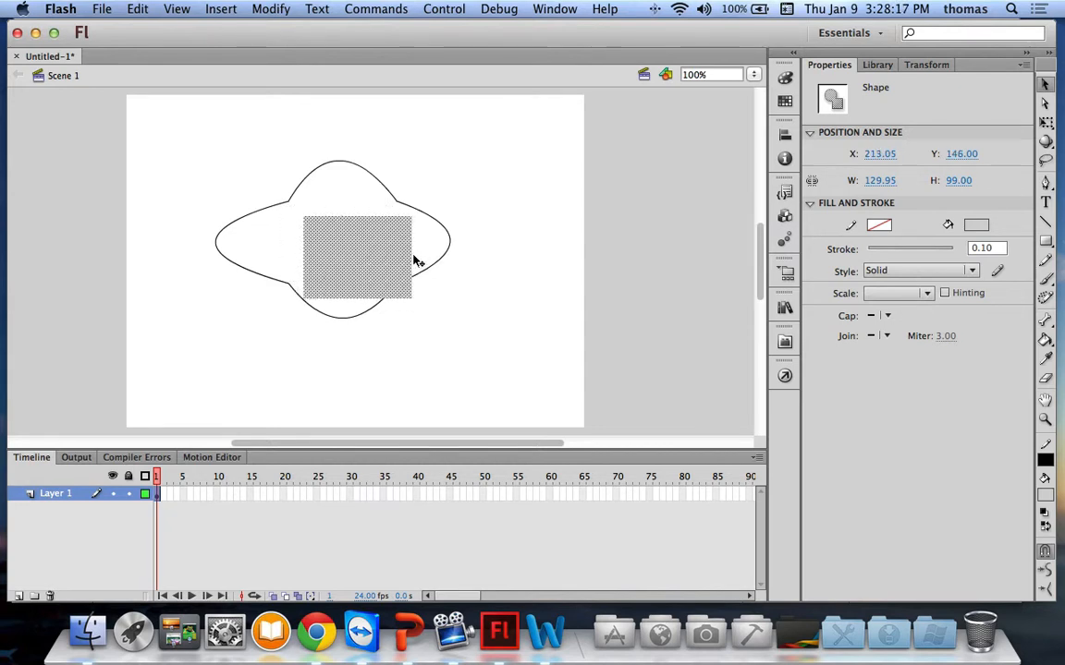
mouse_move(410, 261)
left_mouse_down()
mouse_move(455, 266)
mouse_move(503, 314)
left_mouse_up()
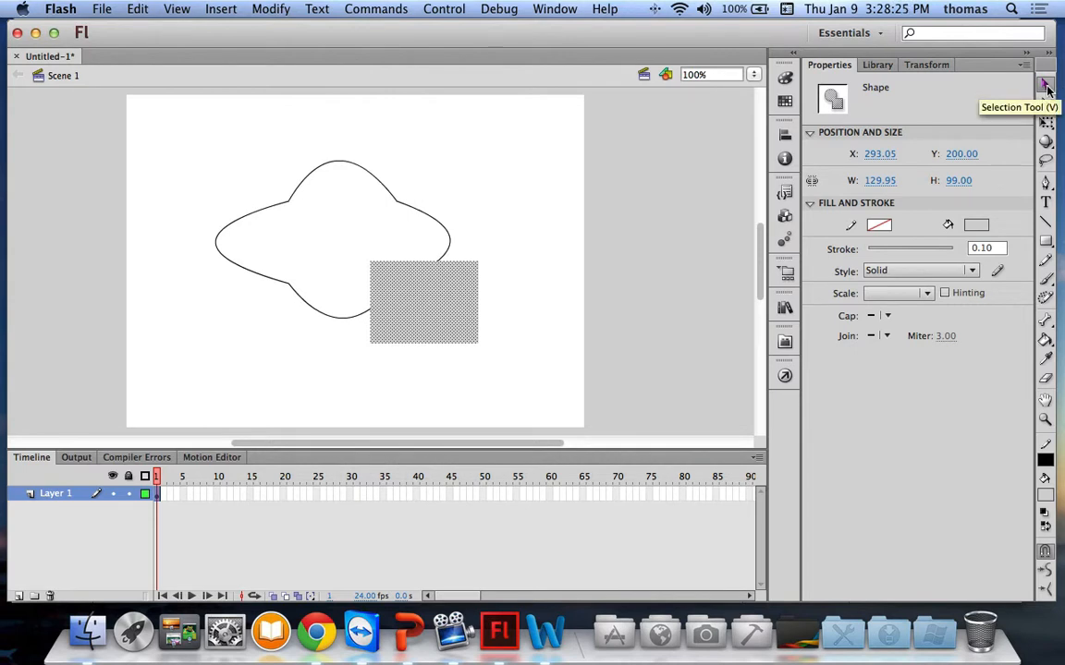
- Delete the curved outline and its fill, and draw a grey rectangle with a black outline, about 130 by 95 px, near the stage's center
mouse_move(170, 131)
left_mouse_down()
mouse_move(376, 392)
mouse_move(540, 395)
left_mouse_up()
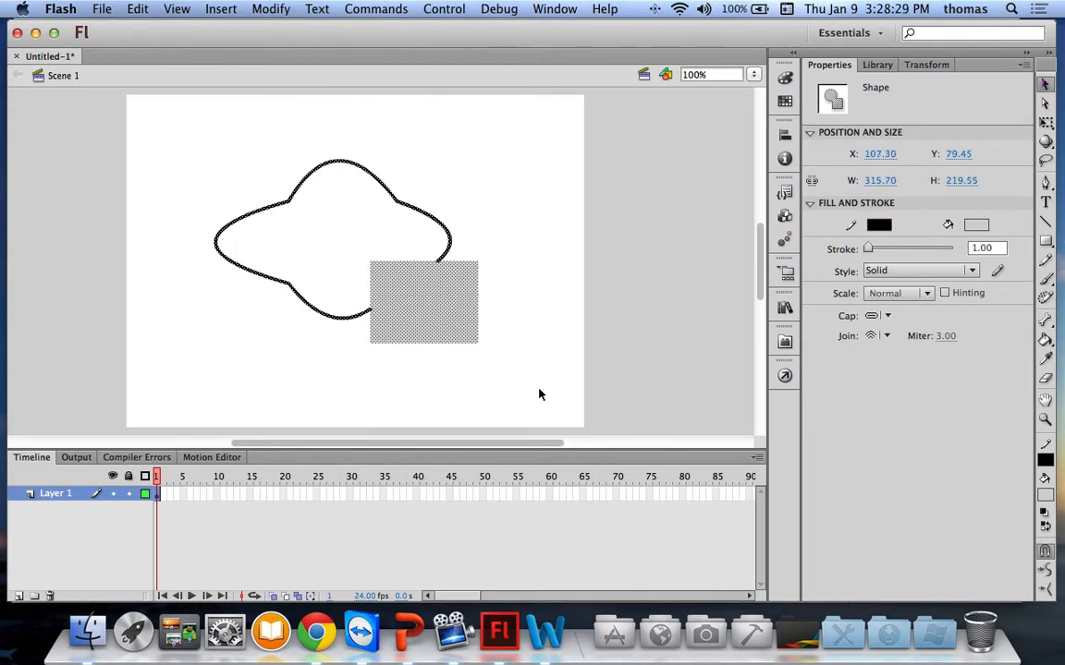
key("Delete")
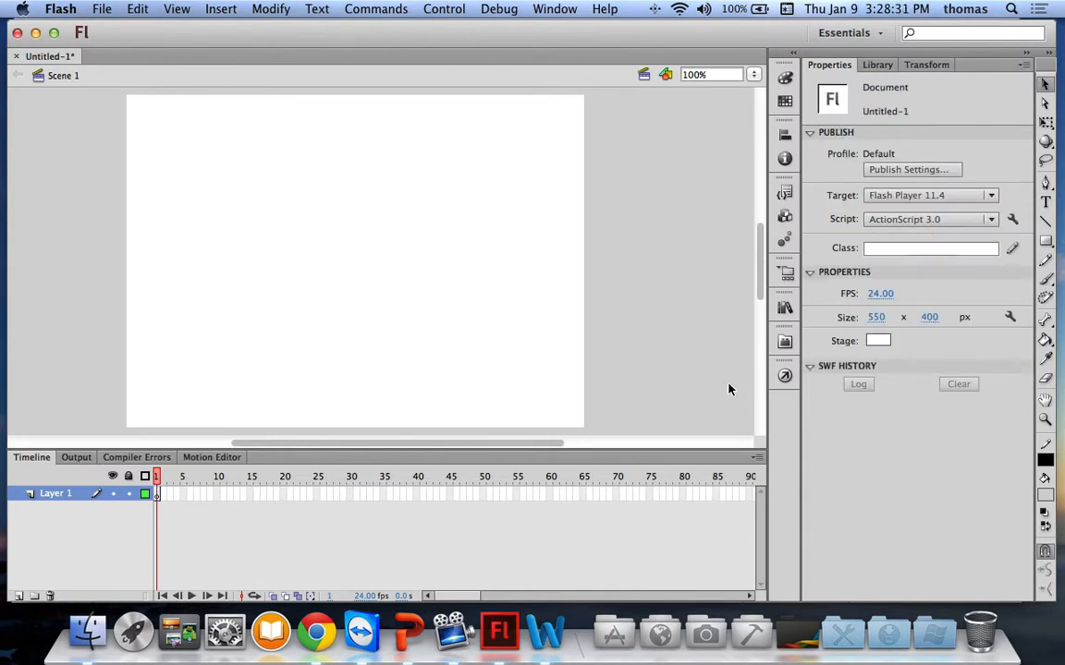
left_click(1045, 241)
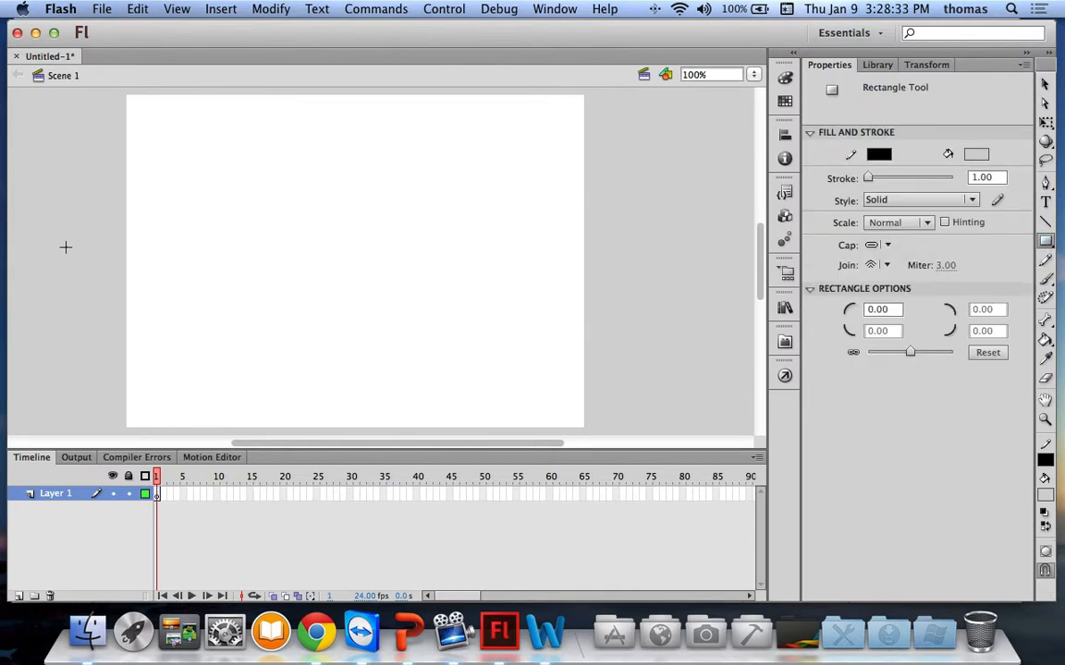
left_click_drag(312, 213, 420, 292)
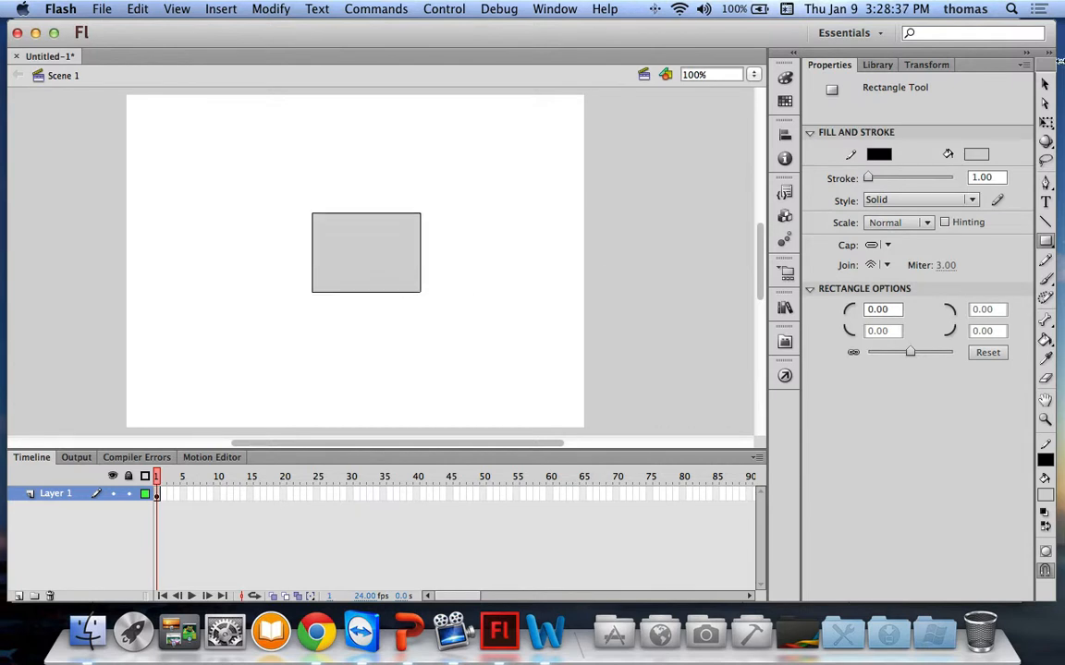
- Select the rectangle's fill and outline together, deselect them, and select both again with a marquee
left_click(1045, 83)
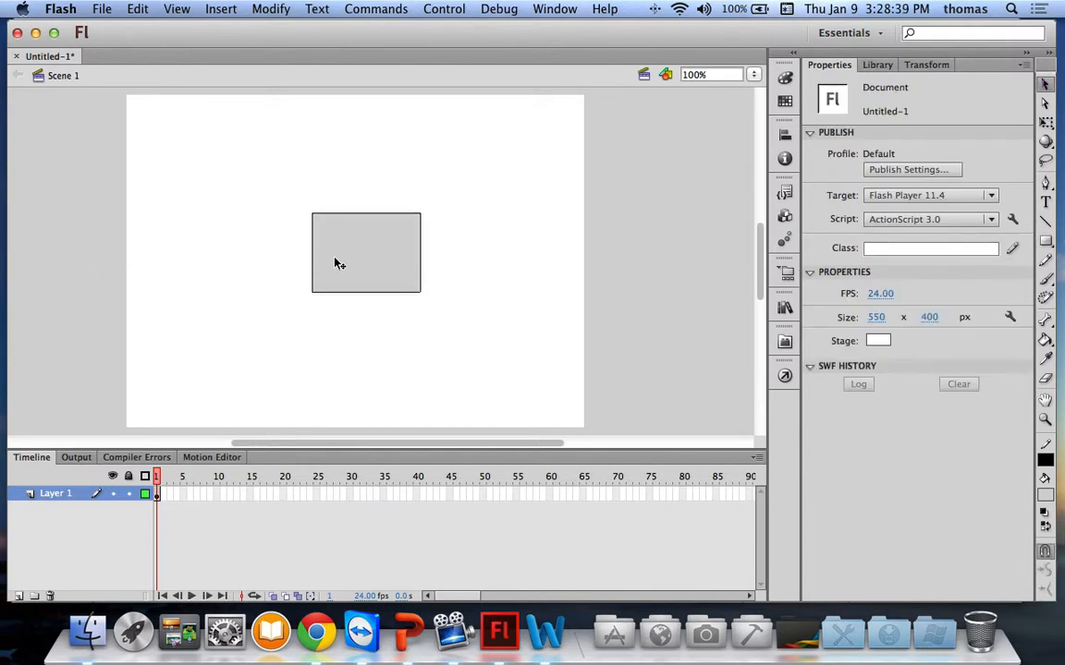
double_click(374, 258)
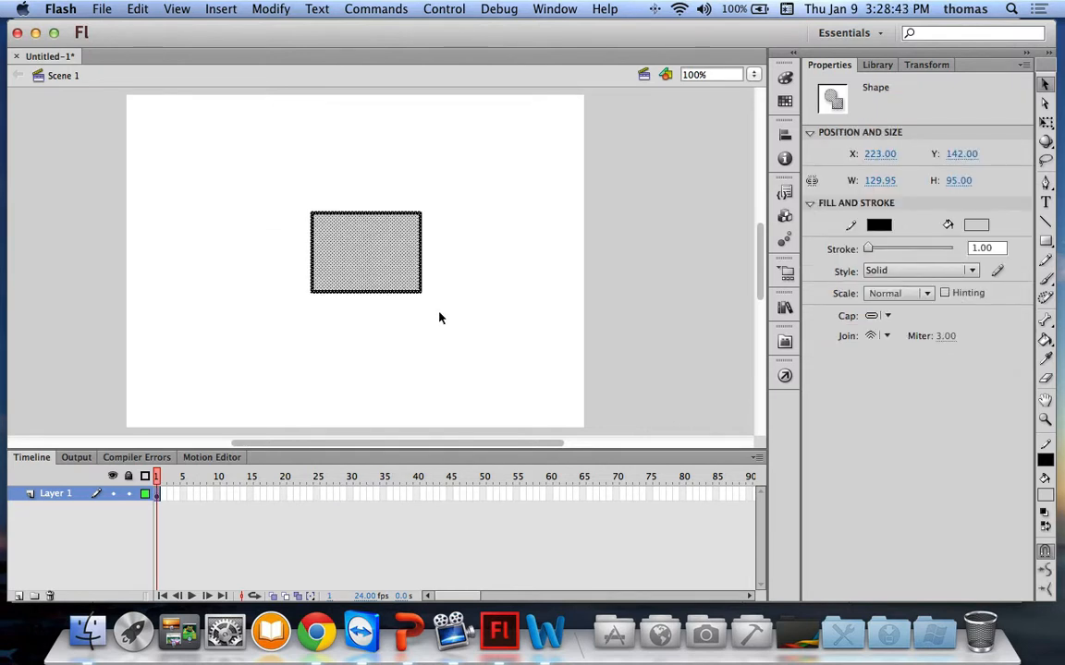
left_click(197, 196)
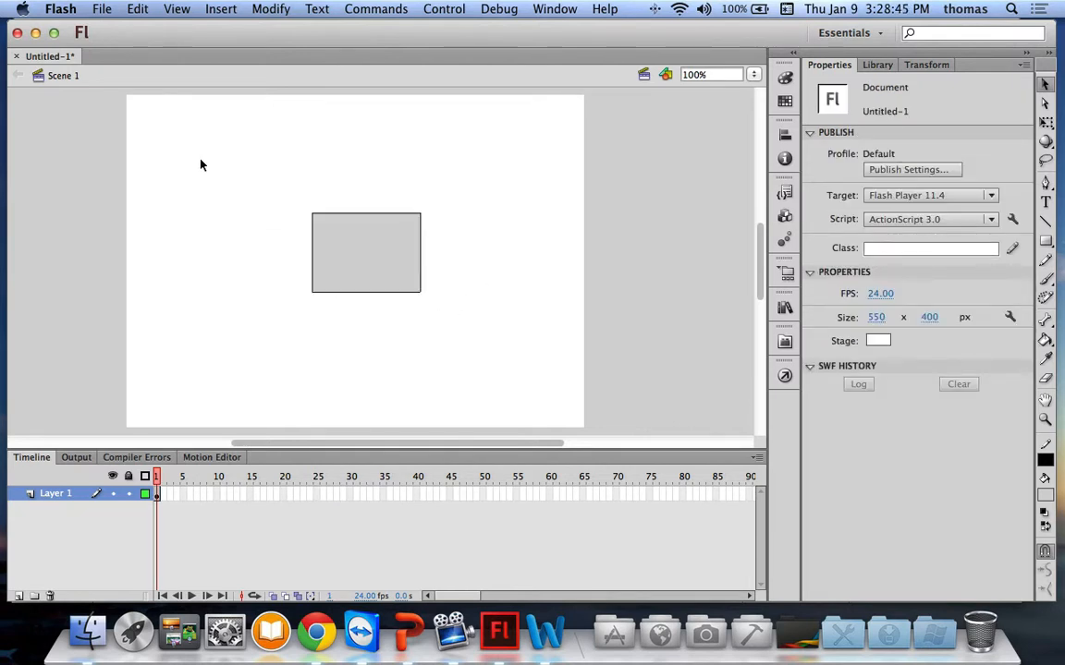
left_click_drag(197, 155, 481, 348)
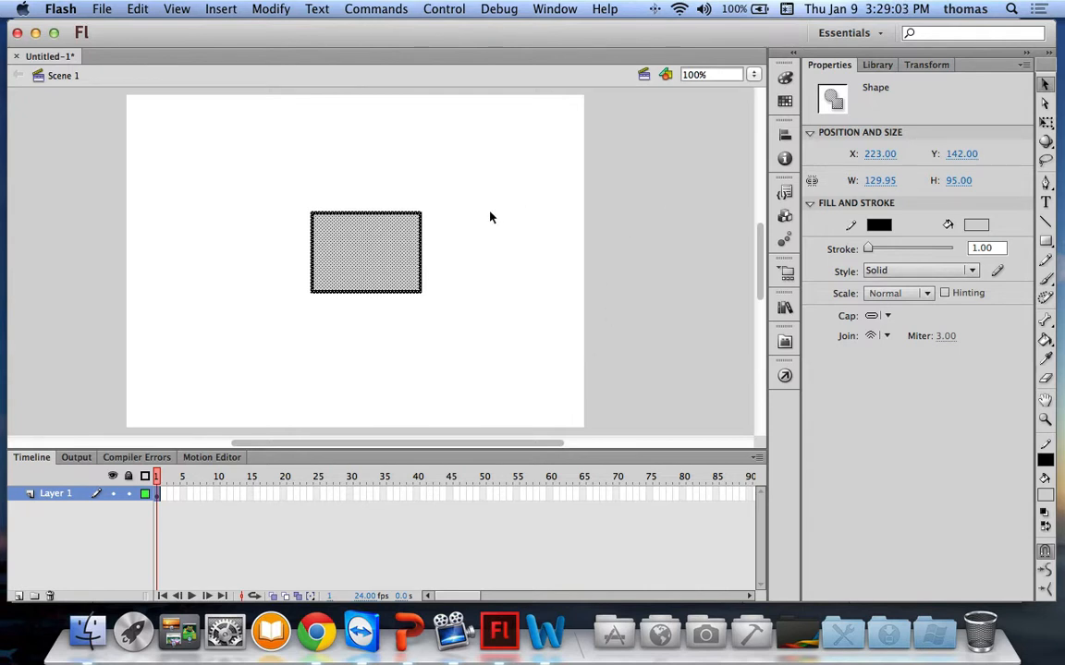
- Select only the rectangle's fill, change its color to red, and deselect it
left_click(434, 259)
left_click(393, 251)
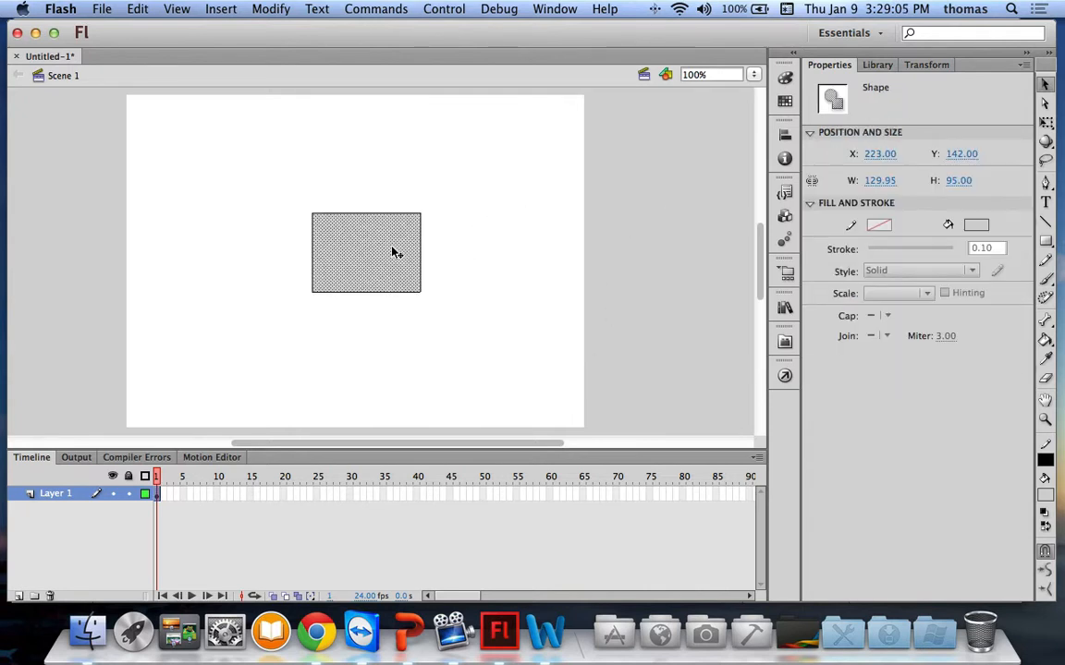
left_click(976, 225)
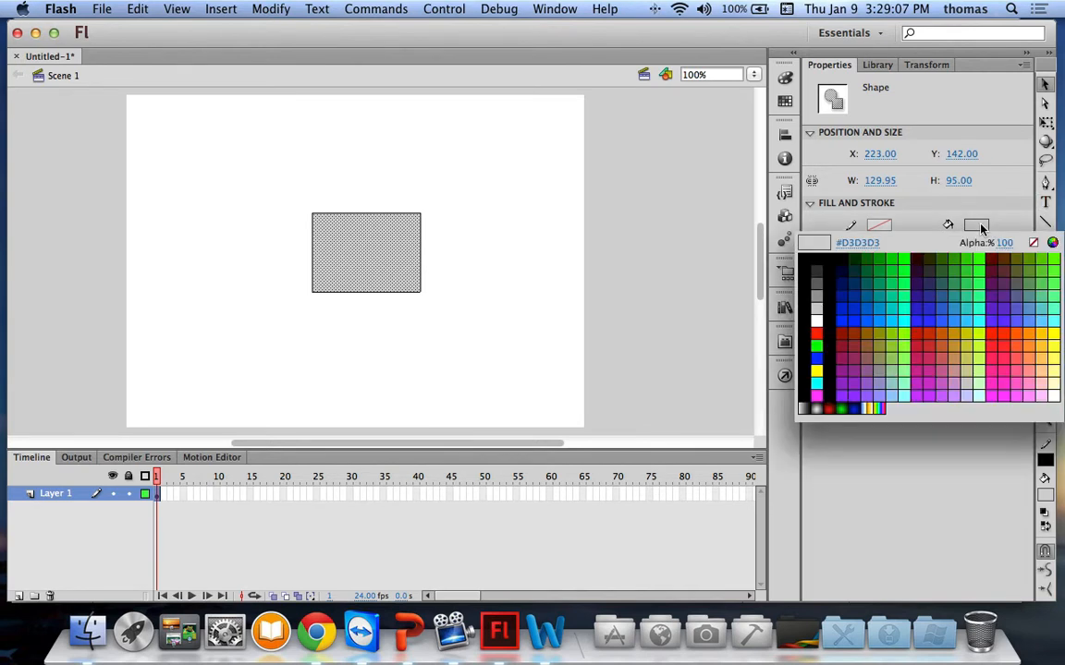
left_click(816, 332)
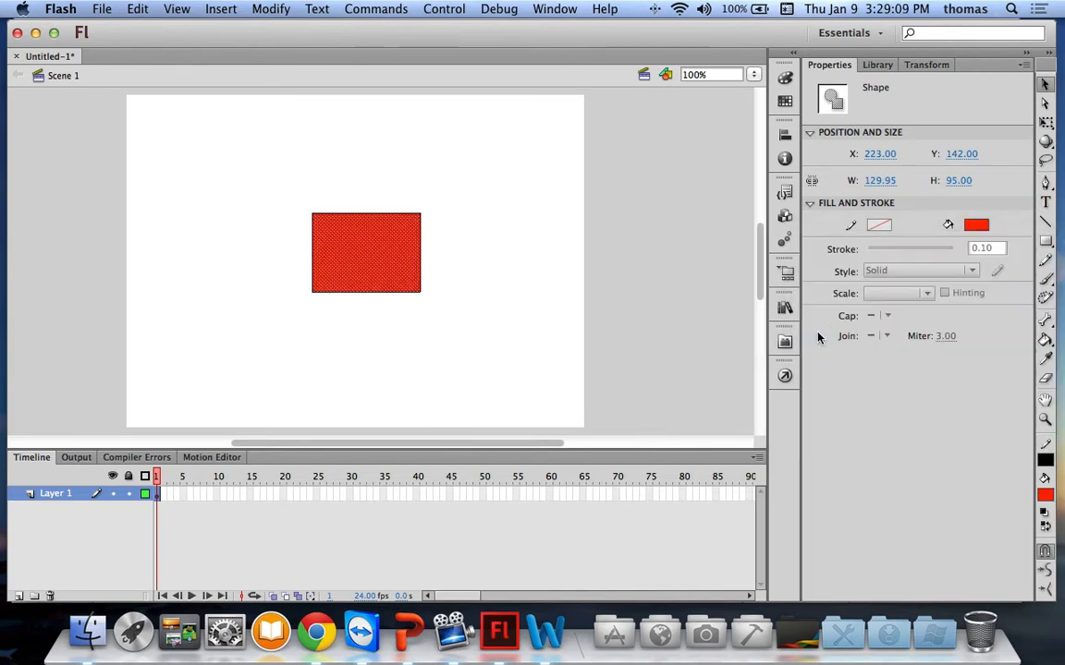
left_click(552, 208)
- Select the sides of the red rectangle's outline one at a time
left_click(422, 227)
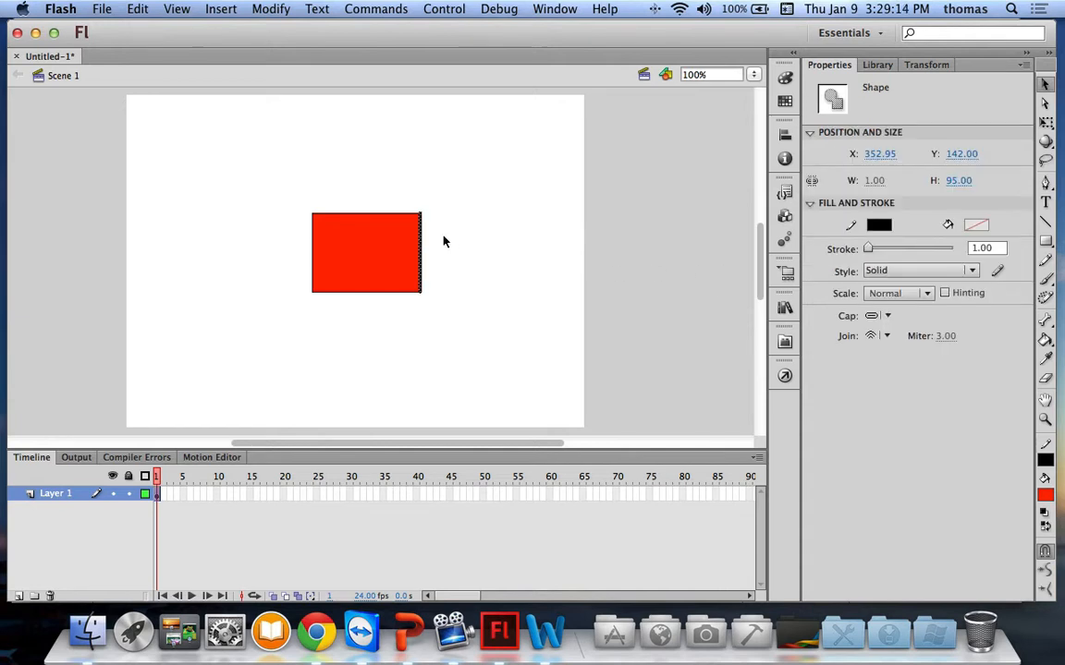
left_click(389, 213)
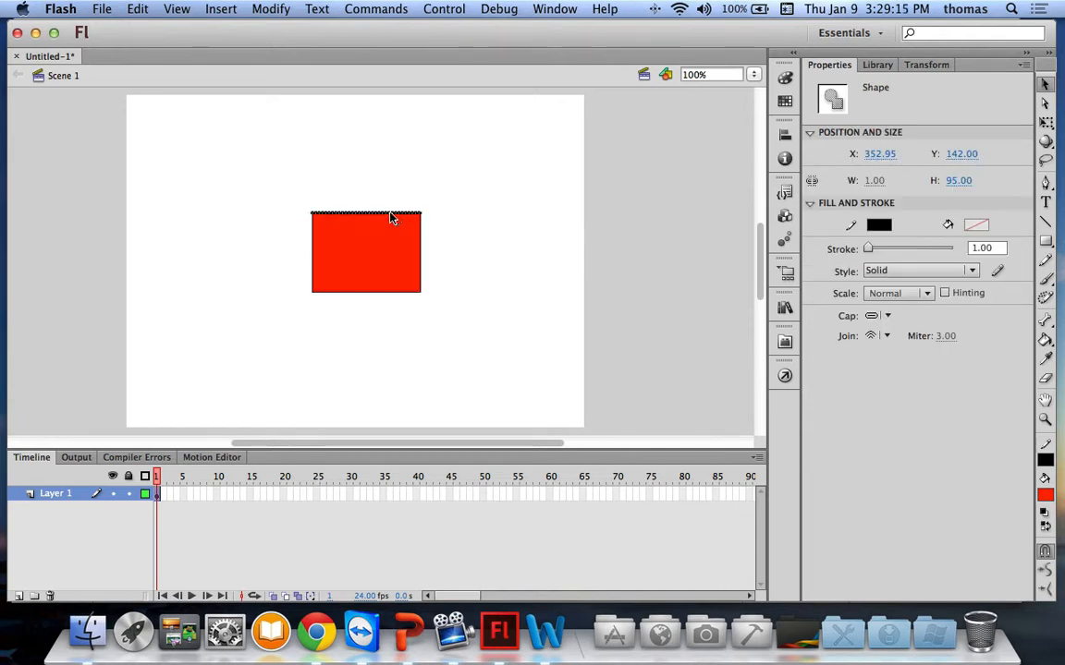
left_click(312, 240)
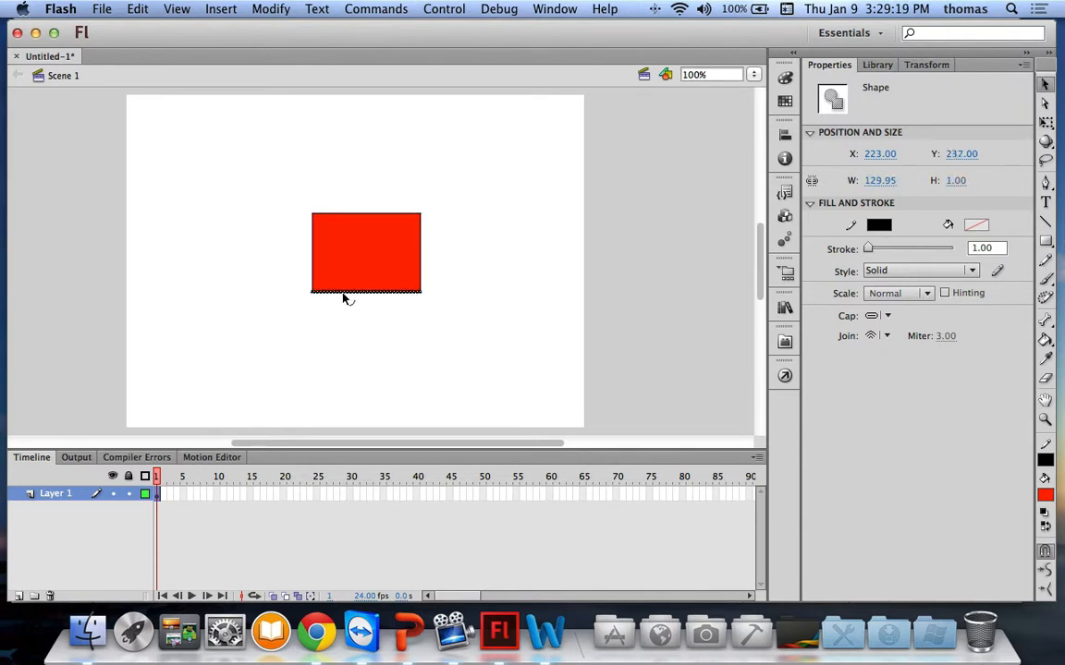
left_click(421, 264)
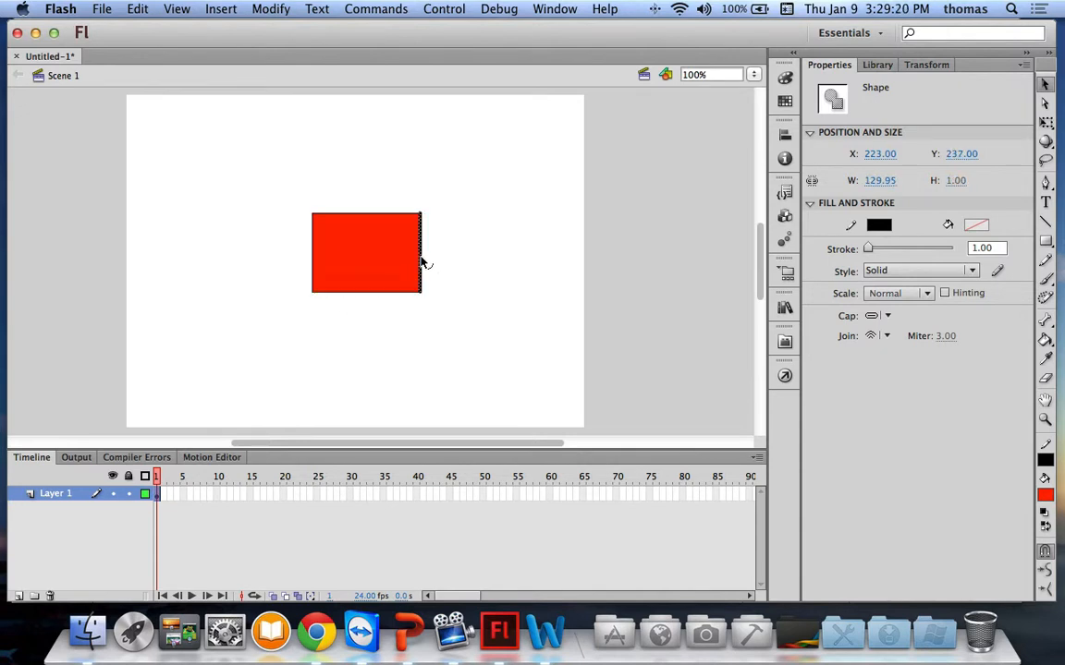
left_click(376, 214)
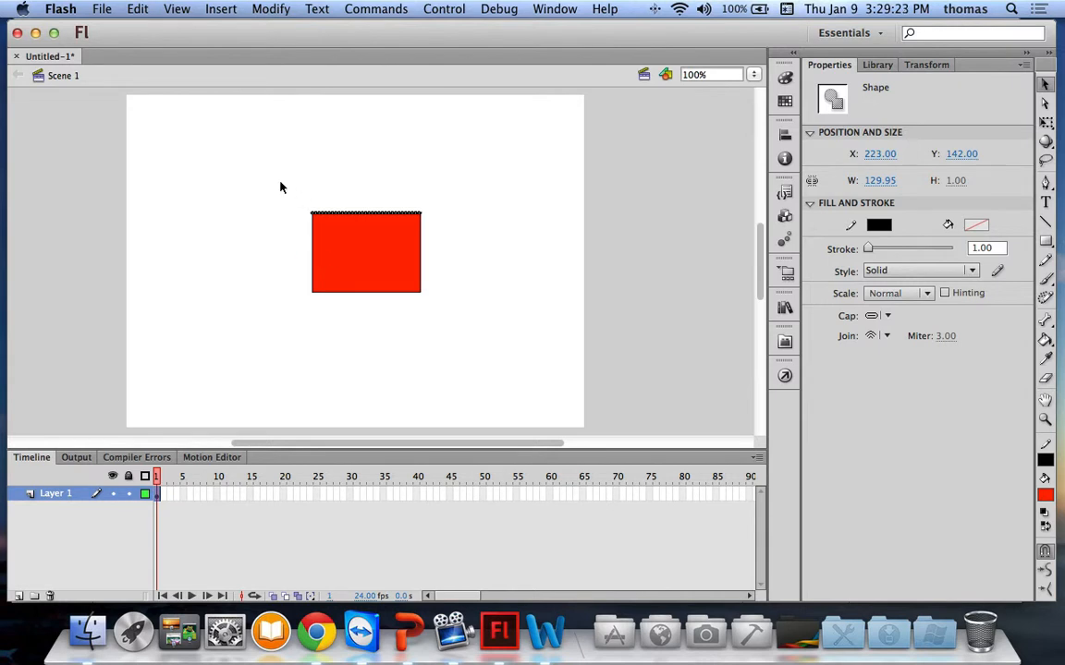
- Select the whole rectangle, set its stroke color to yellow, and deselect it
mouse_move(279, 181)
left_mouse_down()
mouse_move(402, 330)
mouse_move(492, 352)
left_mouse_up()
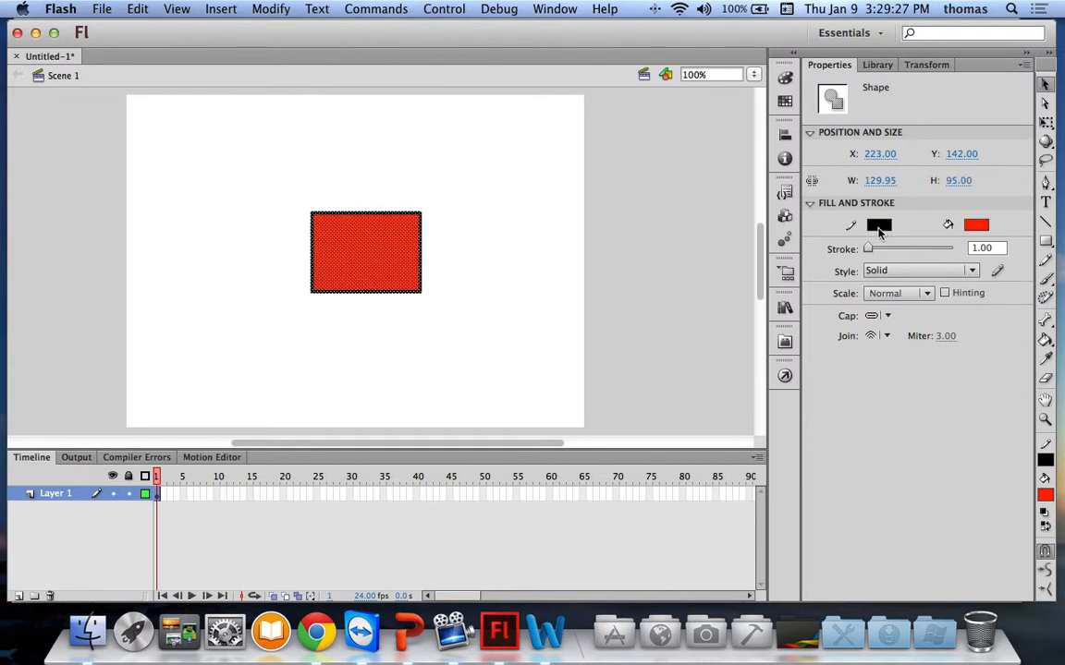
left_click(880, 227)
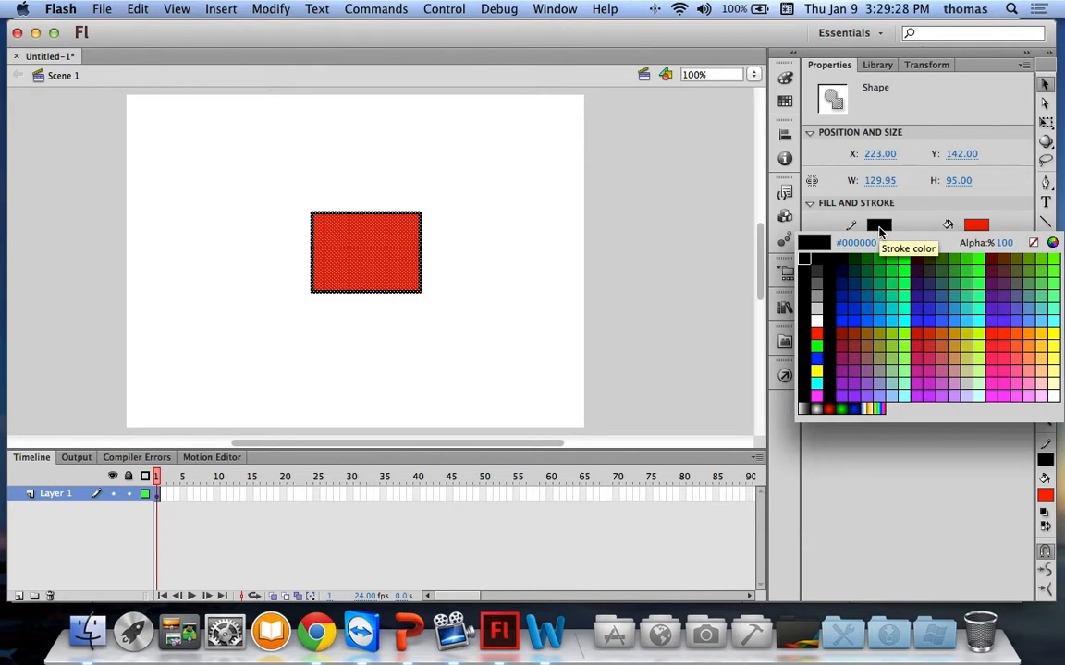
left_click(816, 370)
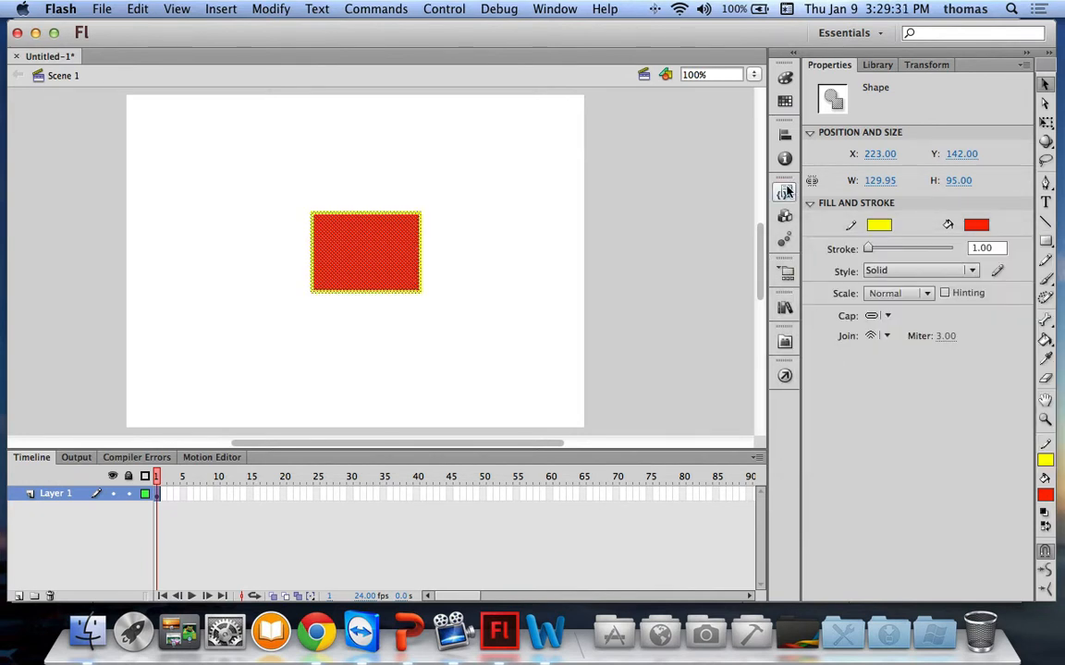
mouse_move(760, 250)
left_mouse_down()
mouse_move(755, 183)
mouse_move(763, 243)
left_mouse_up()
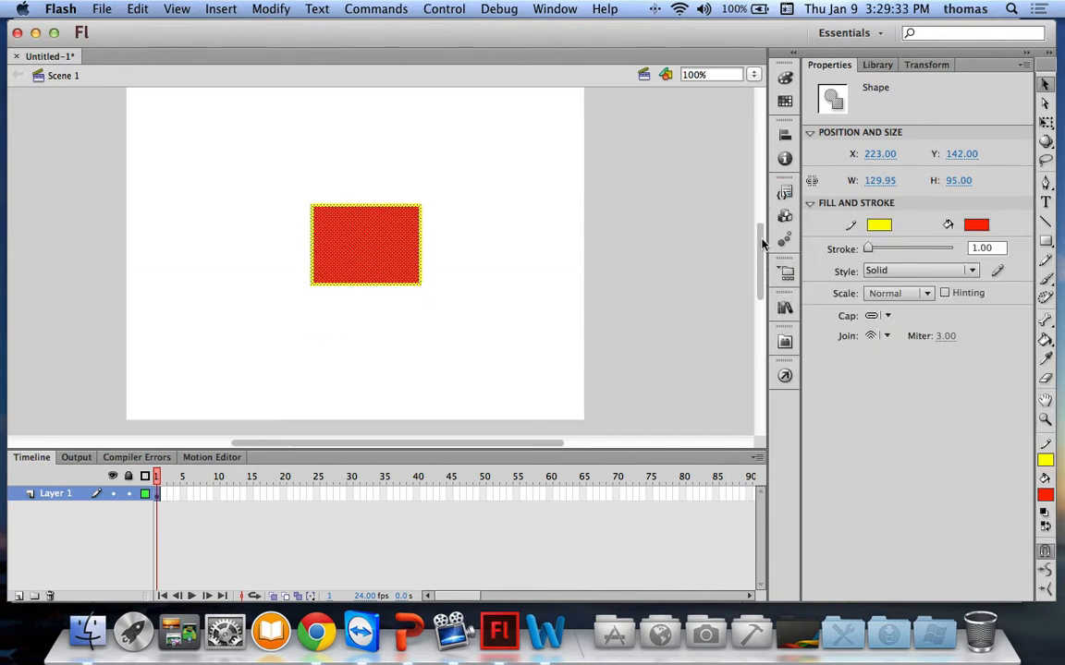
left_click(674, 241)
scroll(726, 263, "left", 2)
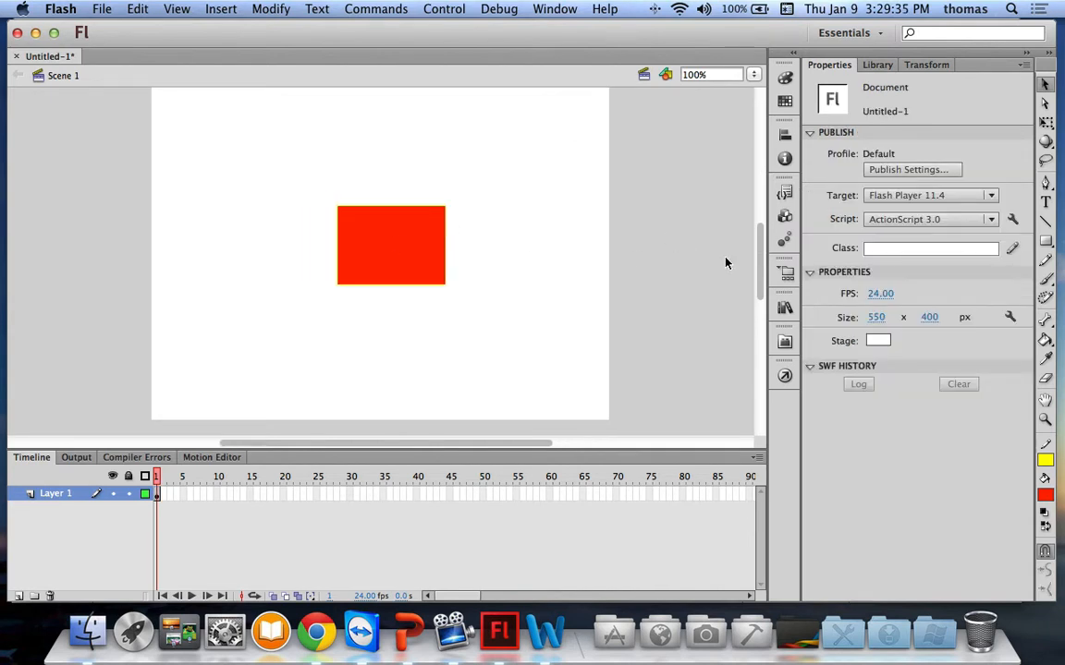
- Undo the yellow stroke color on the whole outline and deselect the rectangle
key("super+a")
key("super+z")
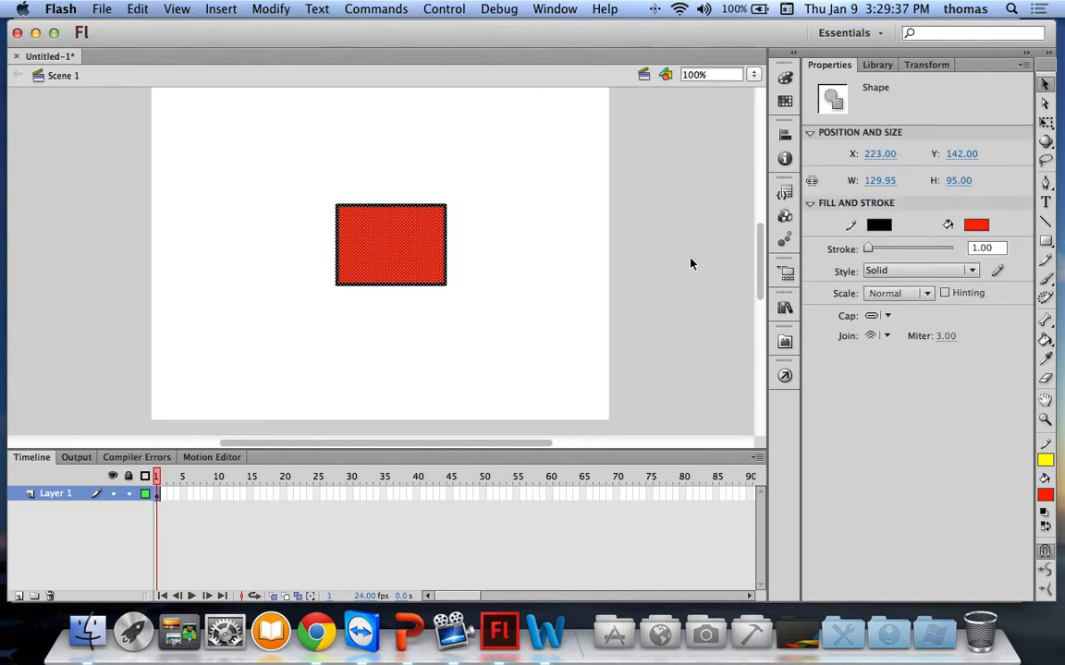
left_click(502, 250)
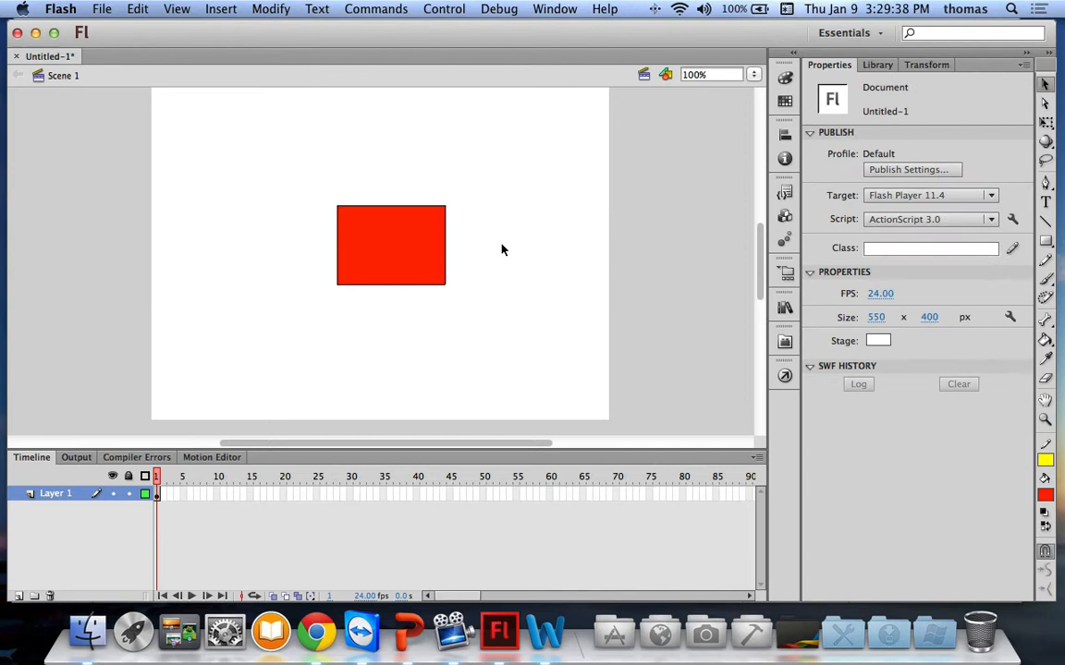
- Set the stroke color of only the rectangle's right side to yellow and deselect it
left_click(446, 242)
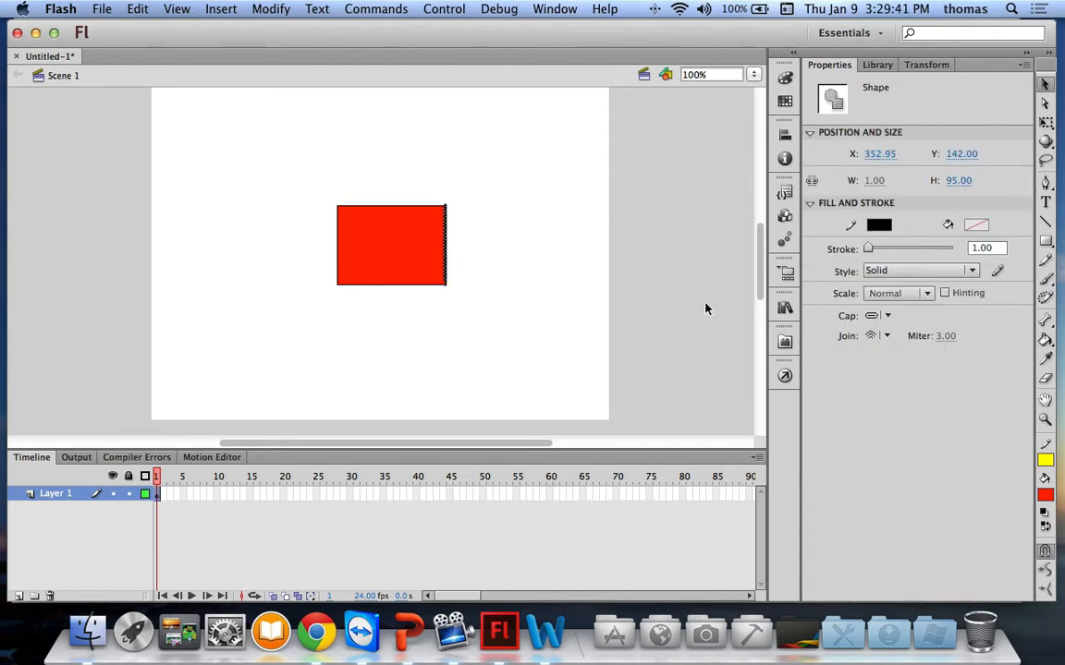
left_click(879, 225)
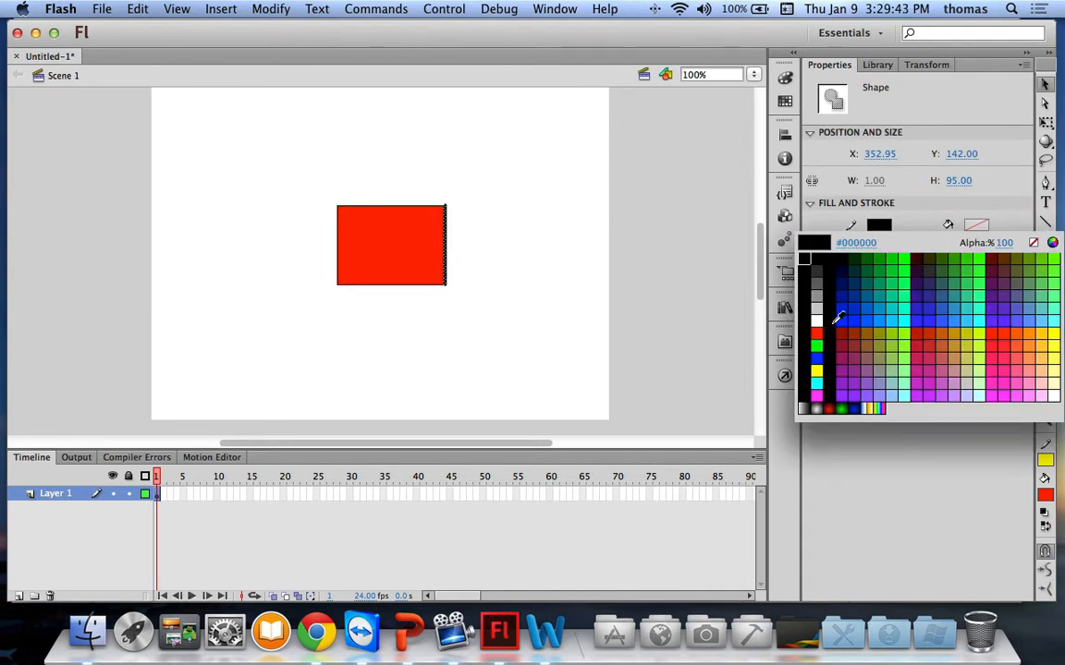
left_click(822, 369)
left_click(635, 238)
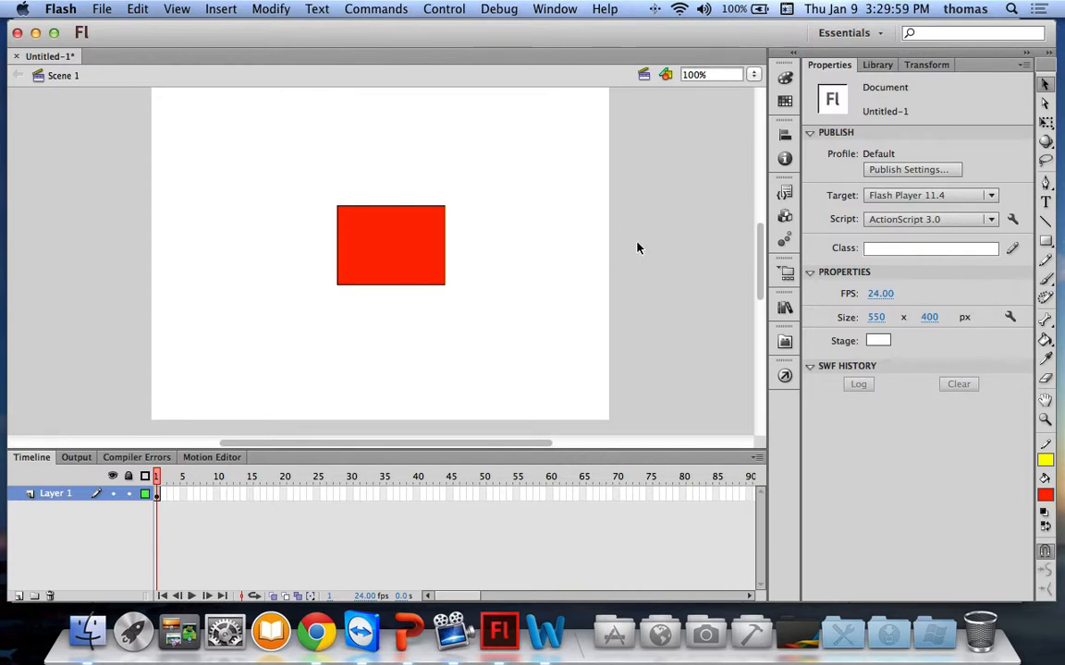
- Undo the right side's yellow stroke color and deselect everything
key("super+z")
key("super+z")
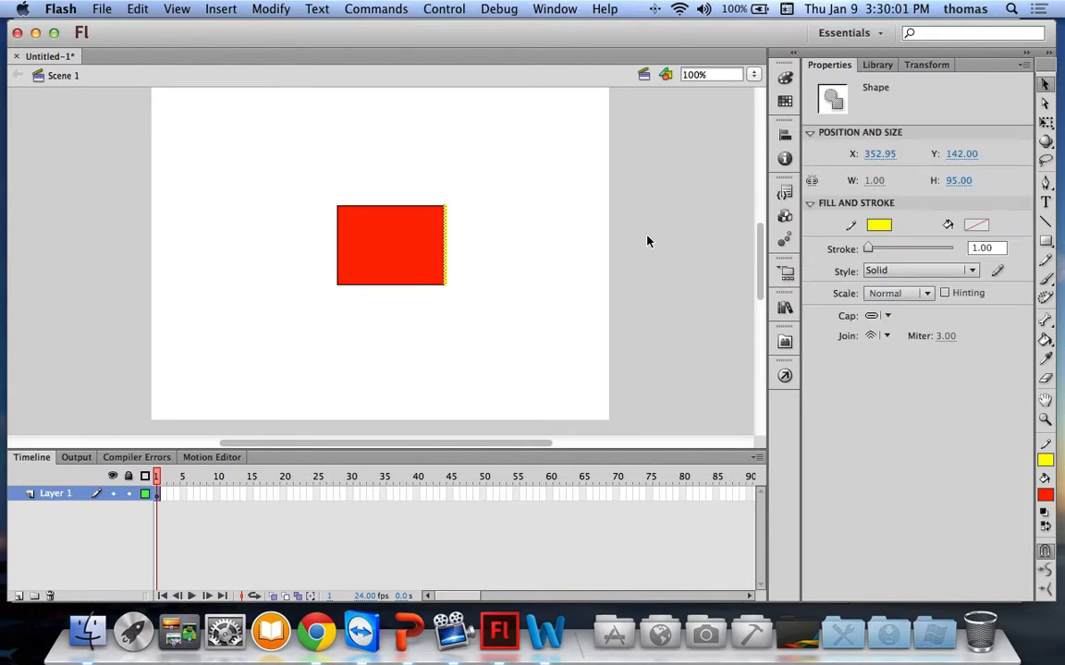
left_click(658, 240)
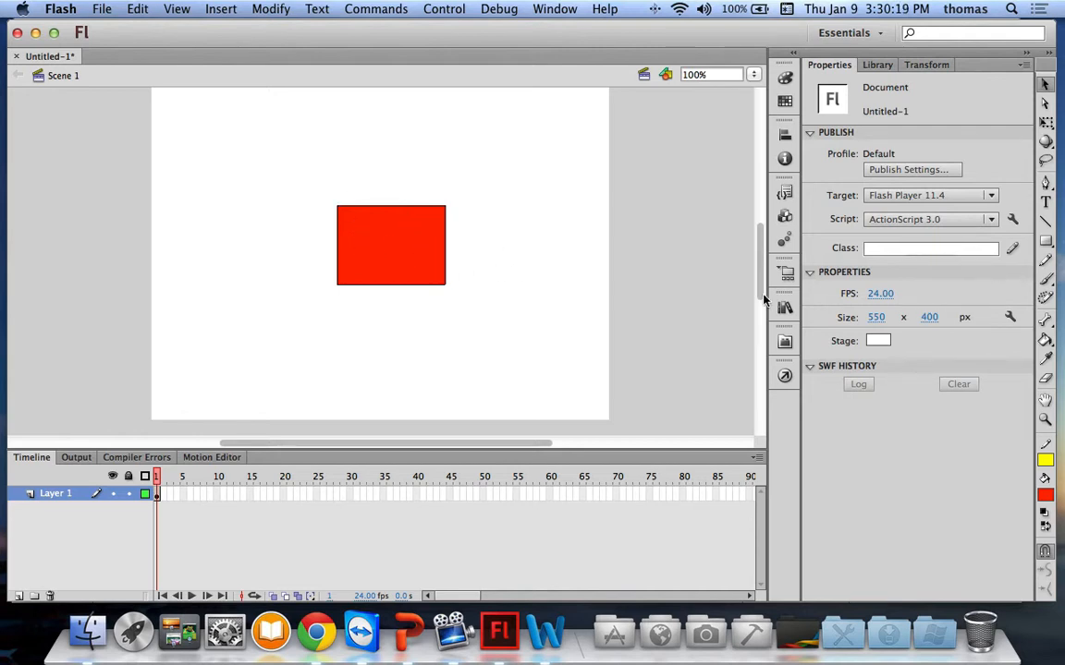
- Add a static text "1" on top of the red rectangle with the Text tool
left_click(1046, 202)
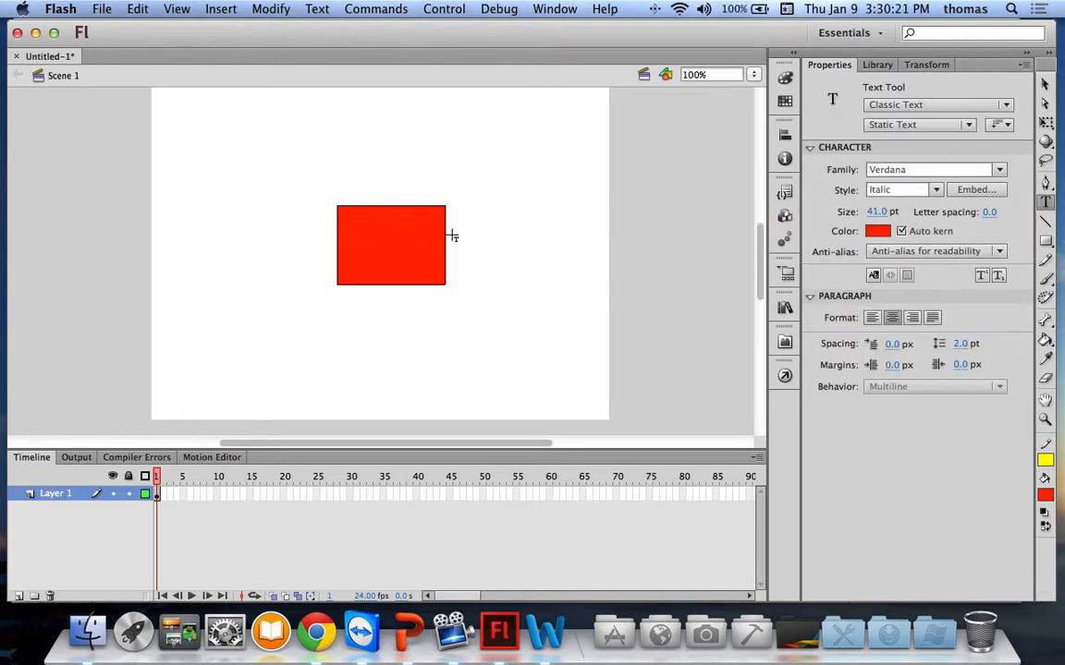
left_click(379, 209)
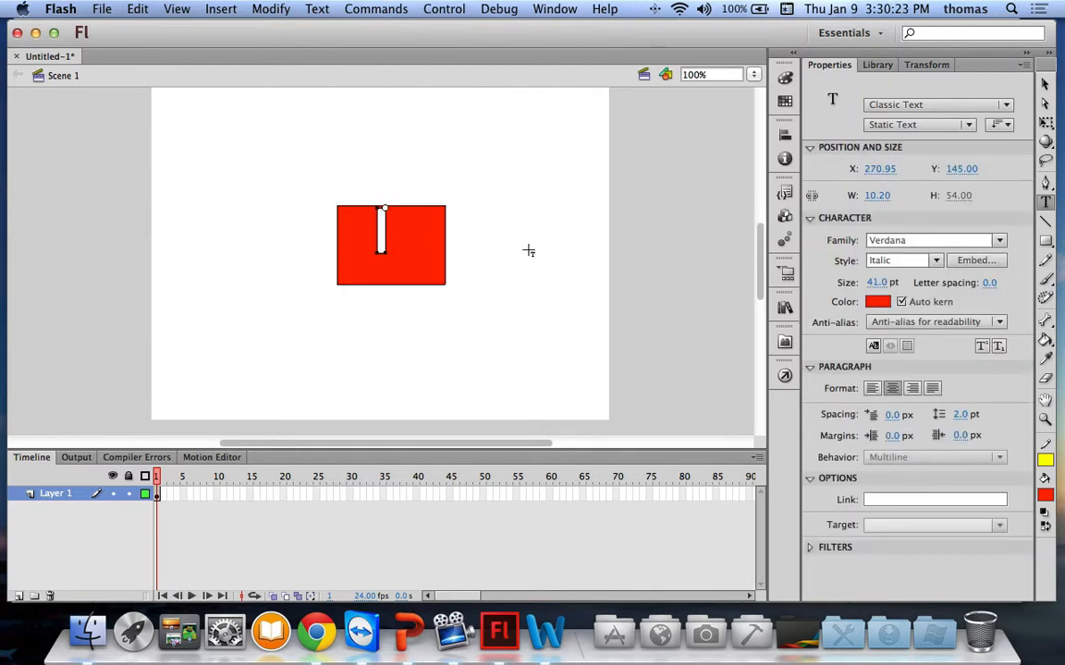
type("1")
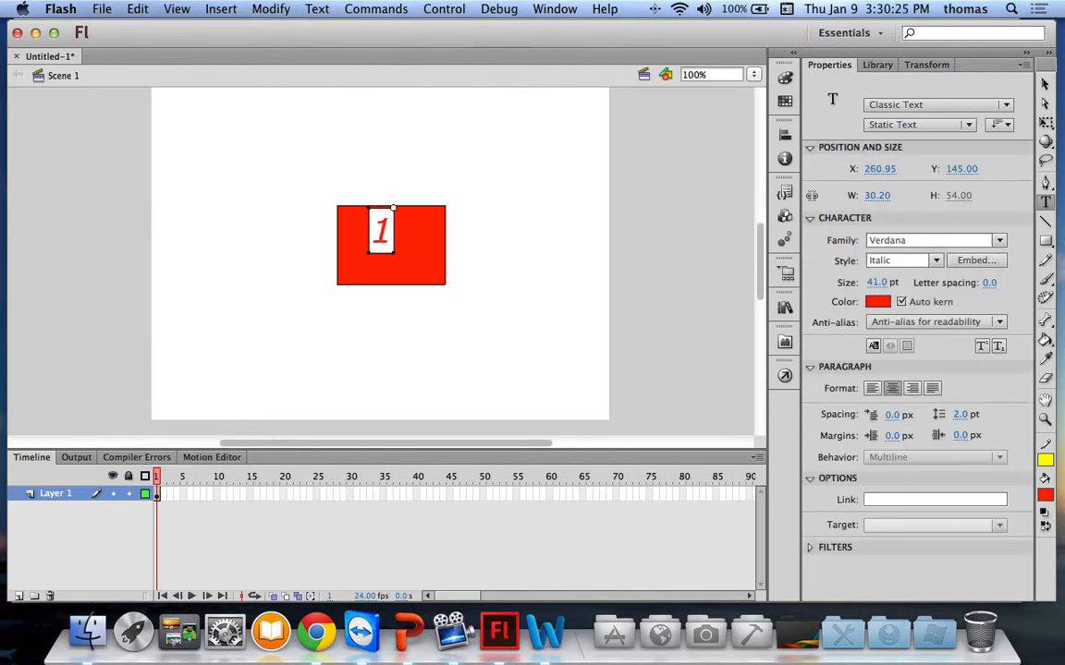
key("Escape")
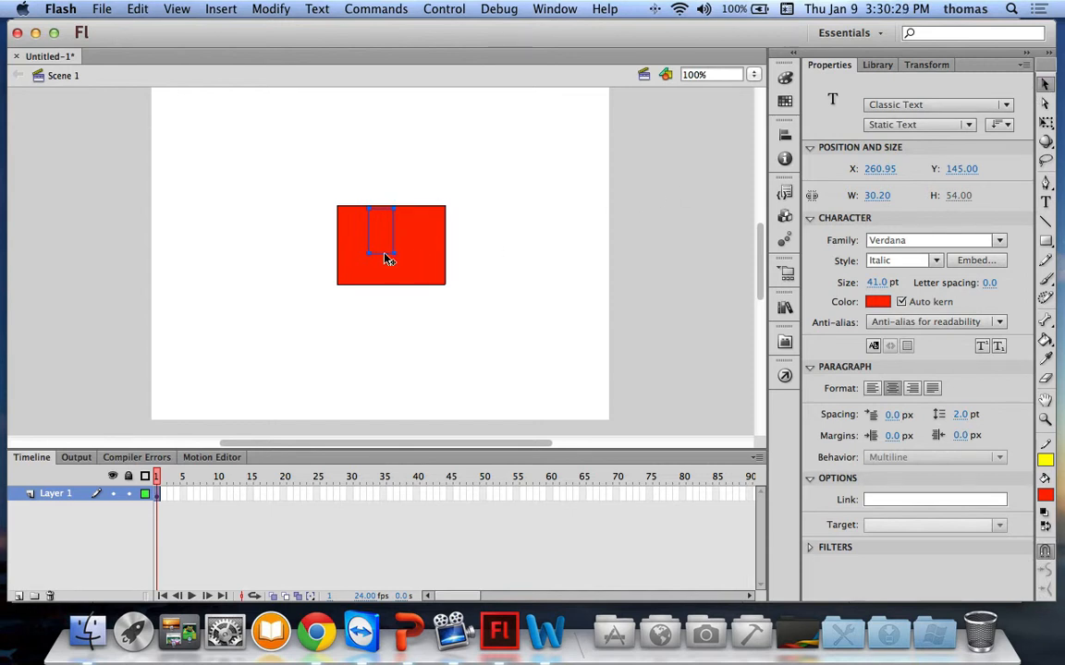
- Move the text "1" to the middle of the rectangle, set its color to white, and deselect it
left_click_drag(386, 260, 396, 272)
left_click(877, 302)
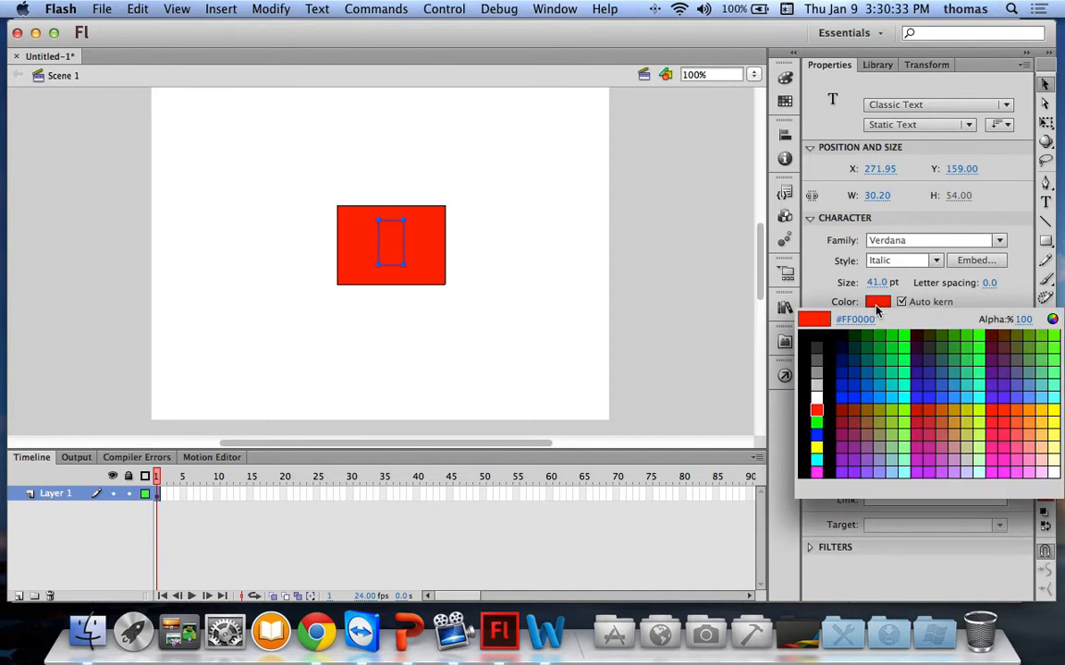
left_click(816, 392)
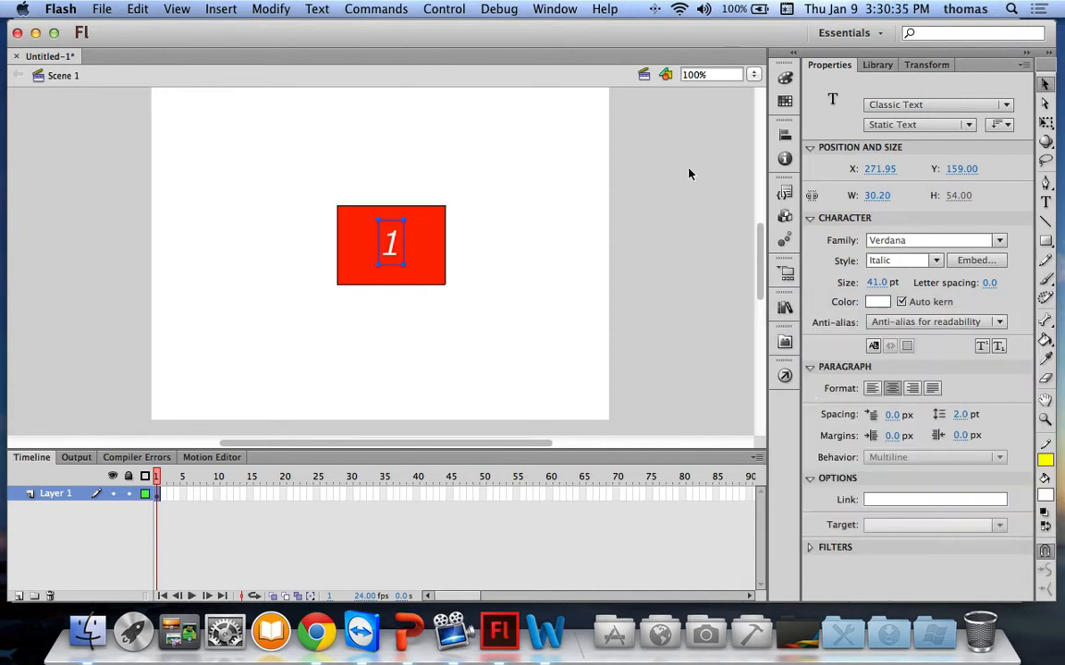
left_click(594, 236)
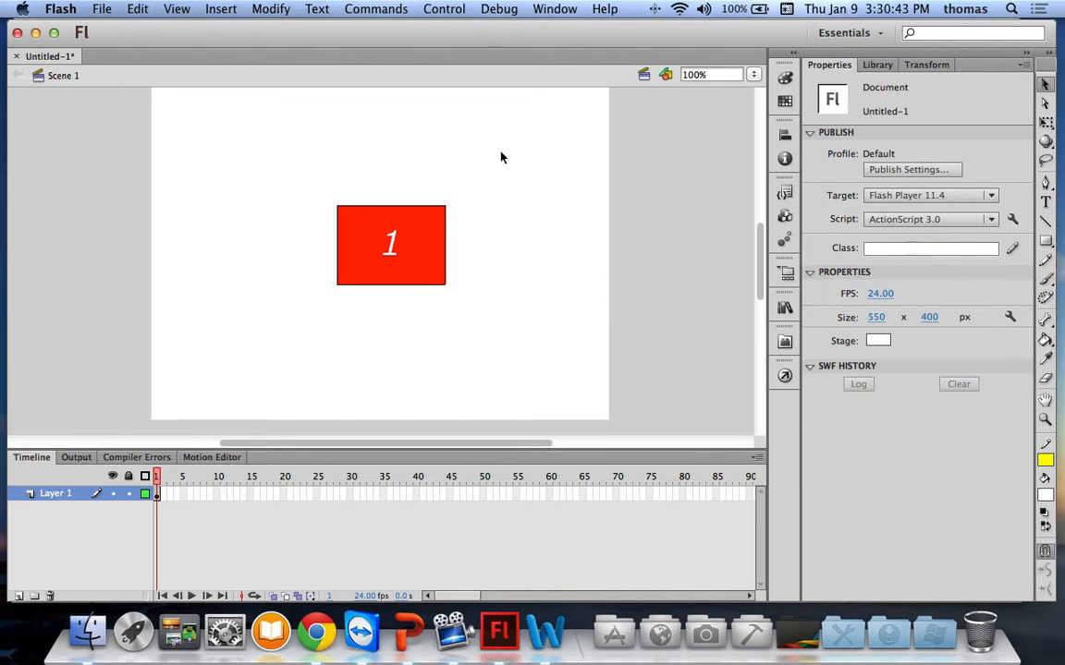
- Convert the rectangle and its text together into a Movie Clip symbol named oneSquare with upper-left registration
left_click_drag(320, 163, 538, 337)
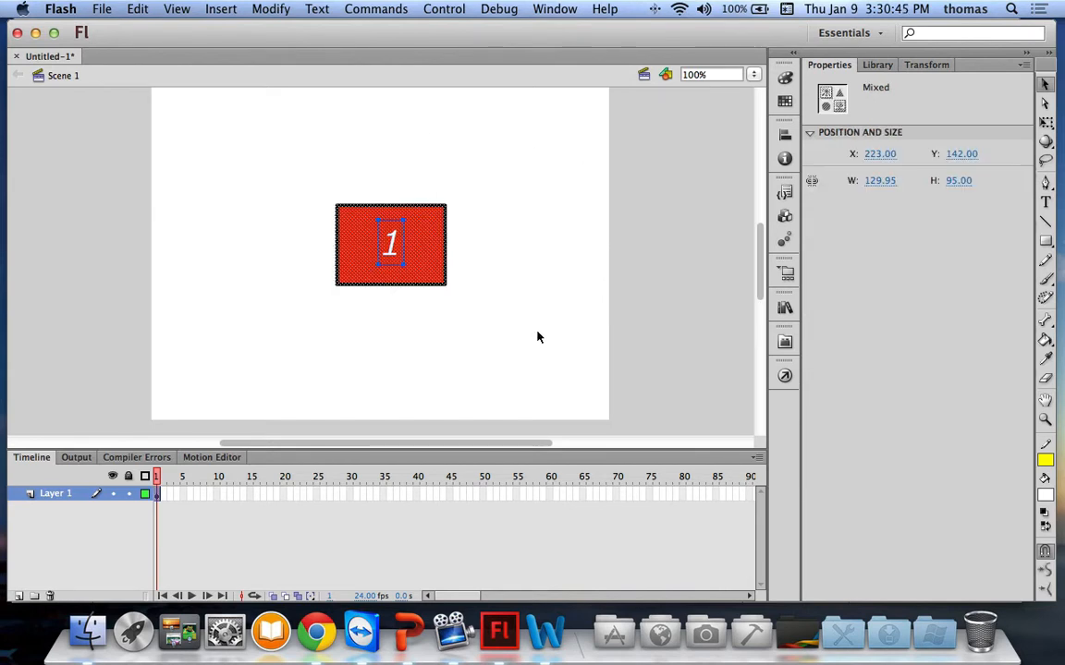
right_click(430, 208)
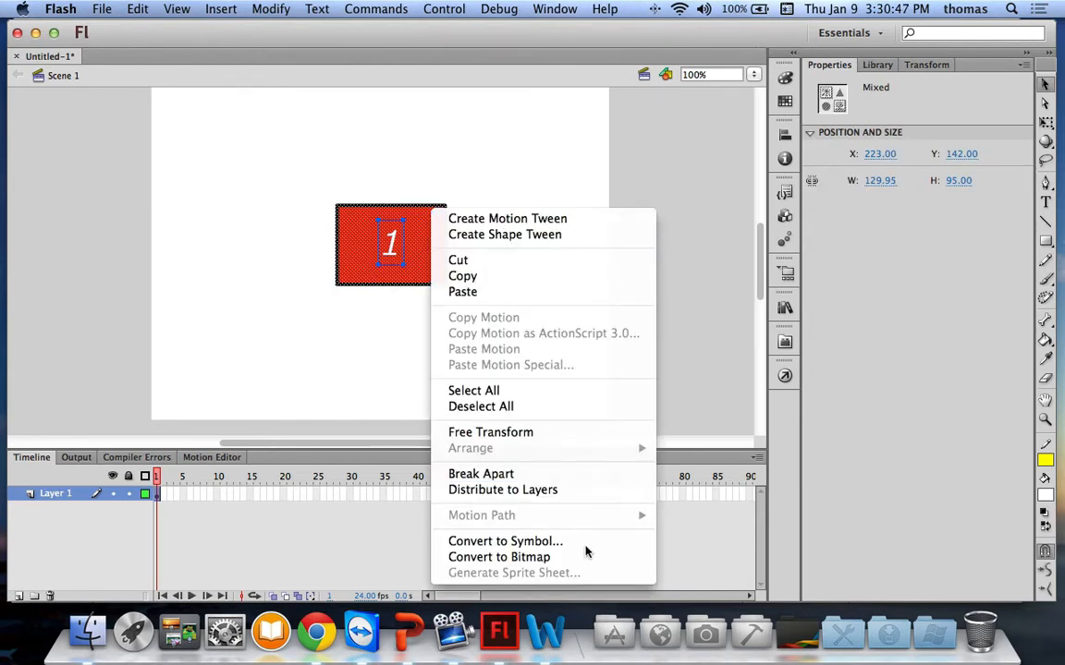
left_click(553, 541)
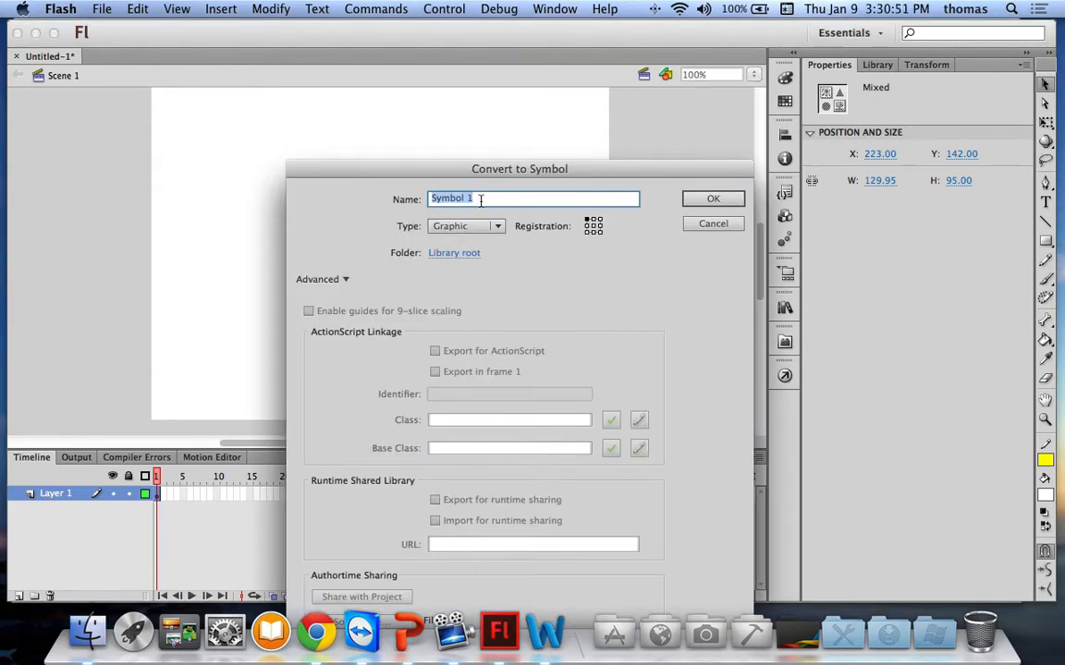
type("oneSquare")
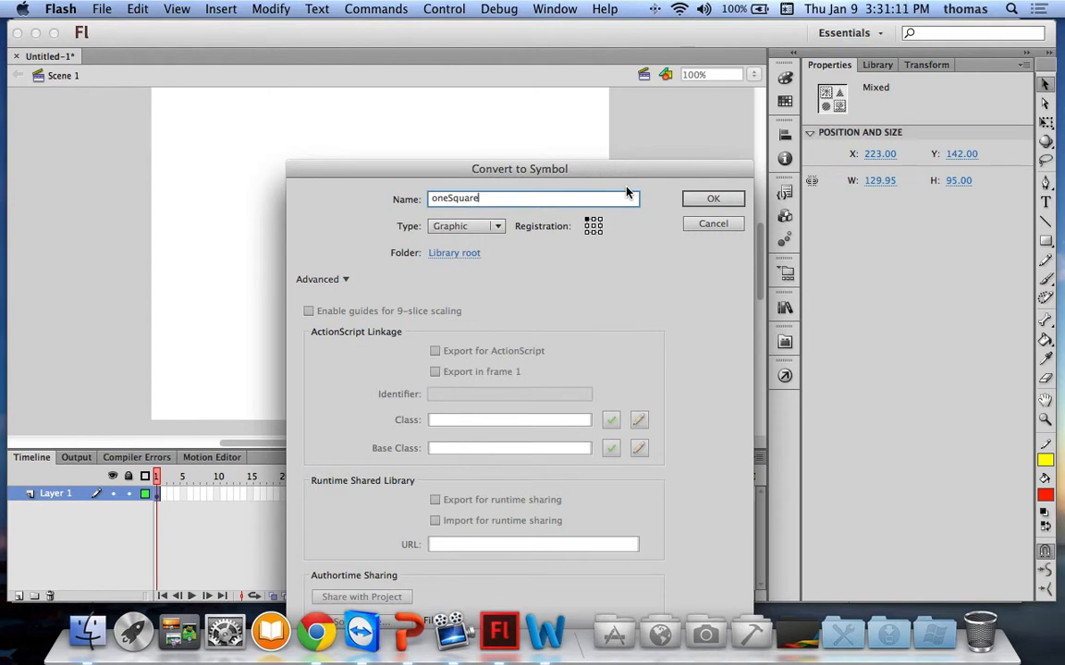
left_click(593, 227)
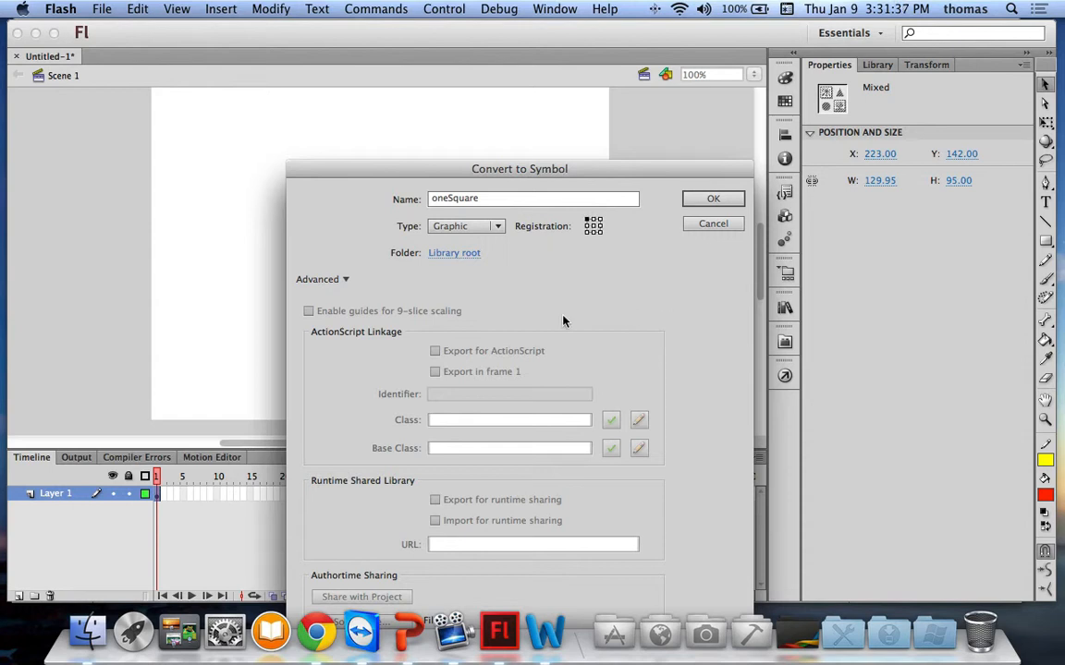
left_click(496, 227)
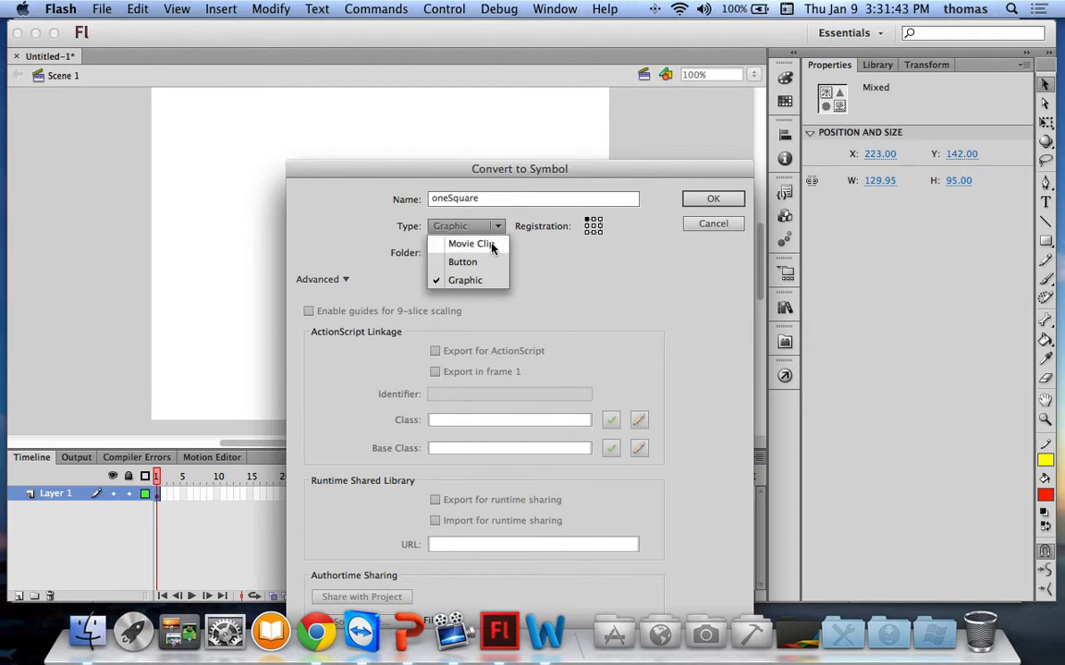
left_click(492, 246)
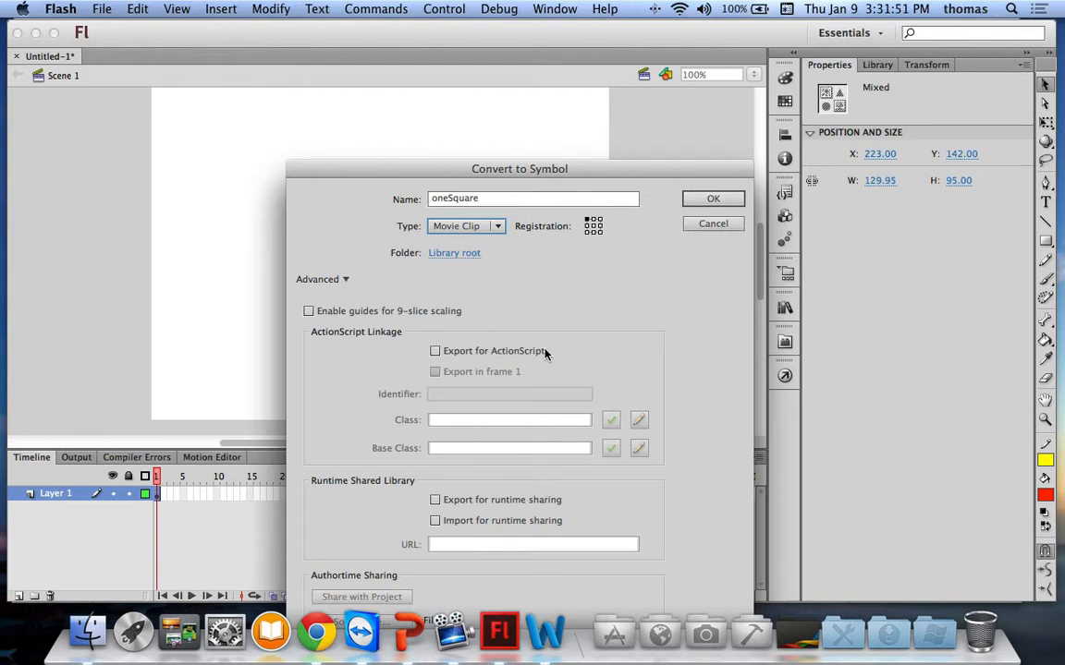
left_click(712, 198)
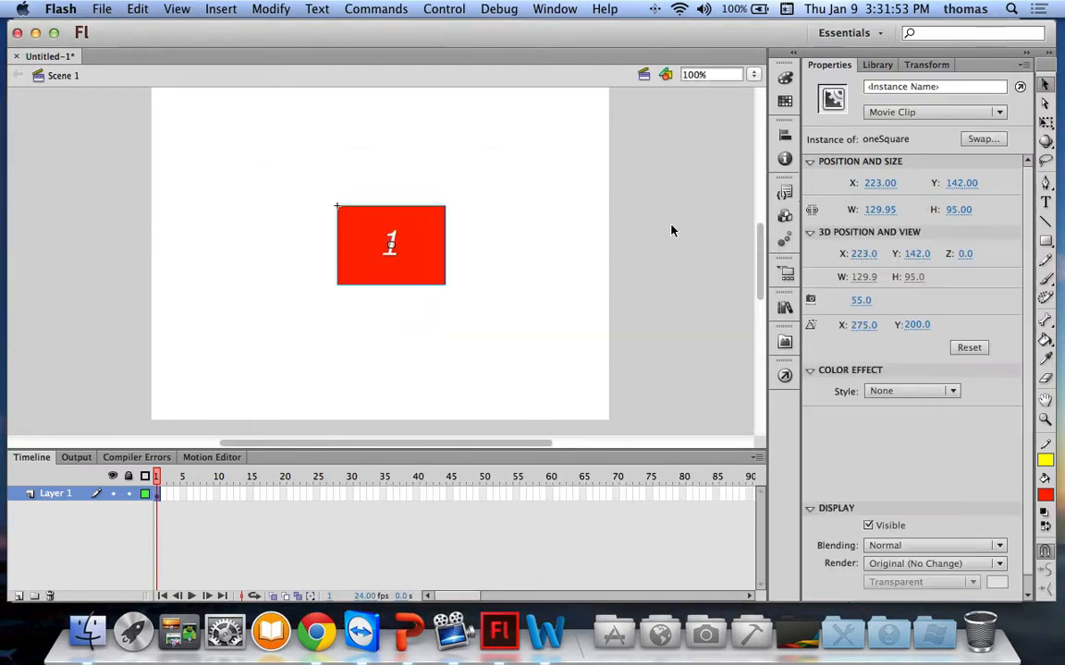
- Move the oneSquare instance up and to the left, to about X 185, Y 83, and deselect it
left_click(644, 259)
left_click_drag(430, 238, 388, 205)
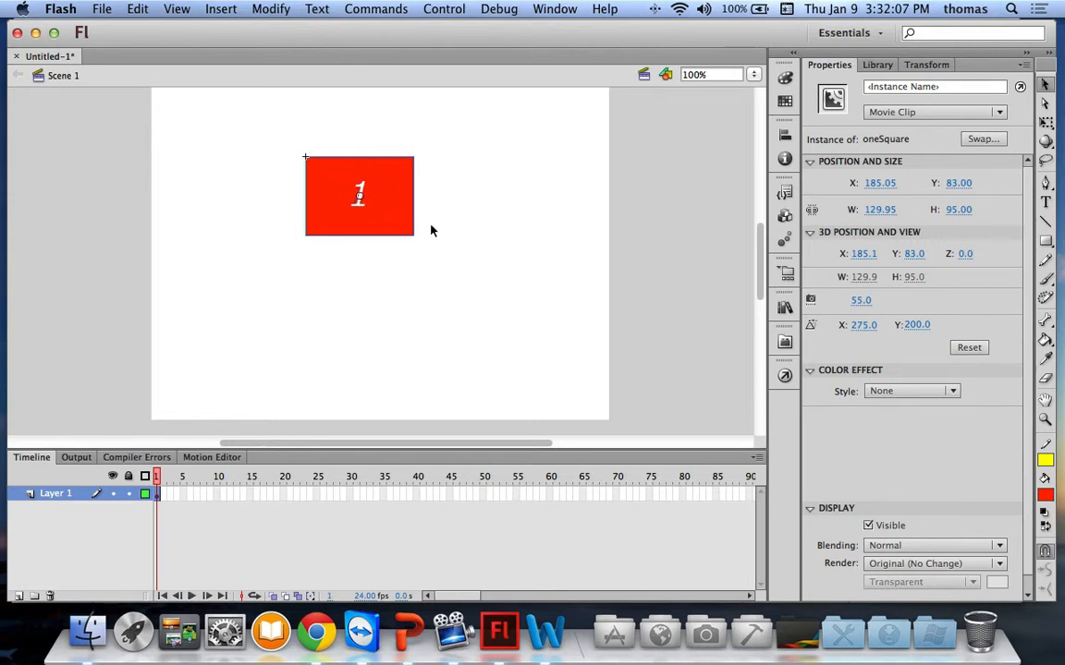
left_click(532, 197)
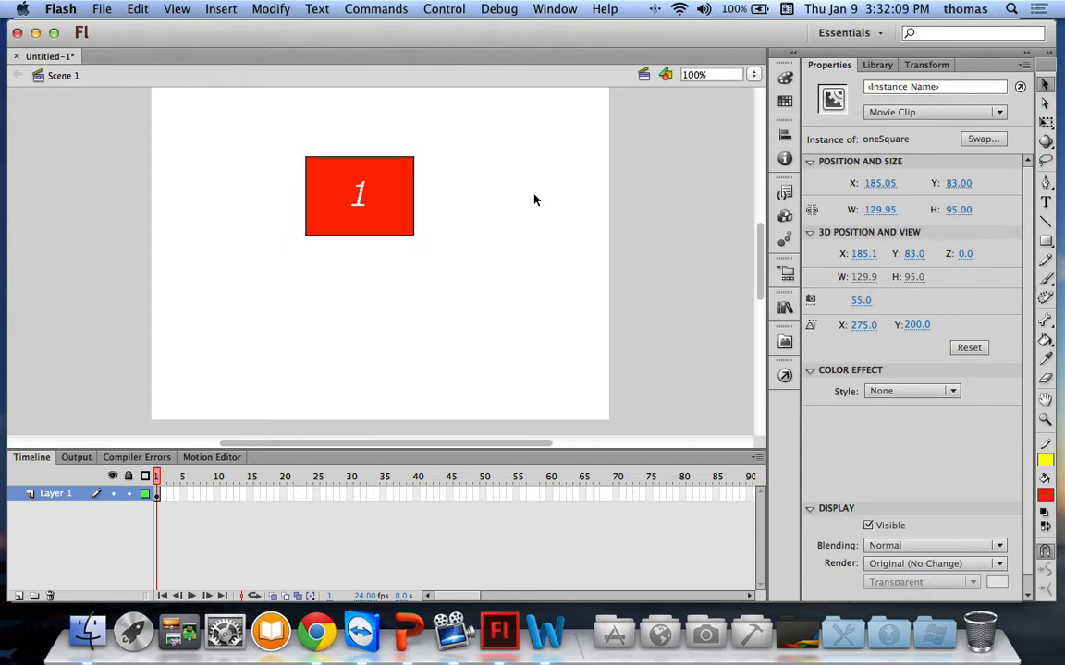
- Show the document's library and delete the oneSquare instance from the stage
left_click(878, 66)
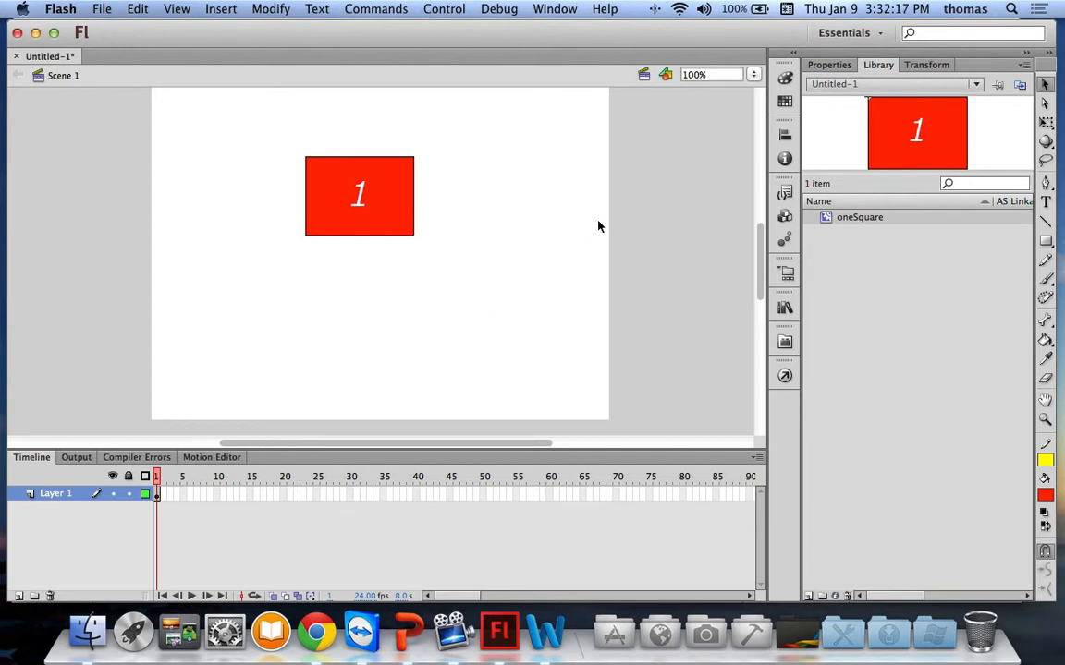
left_click(362, 217)
key("Delete")
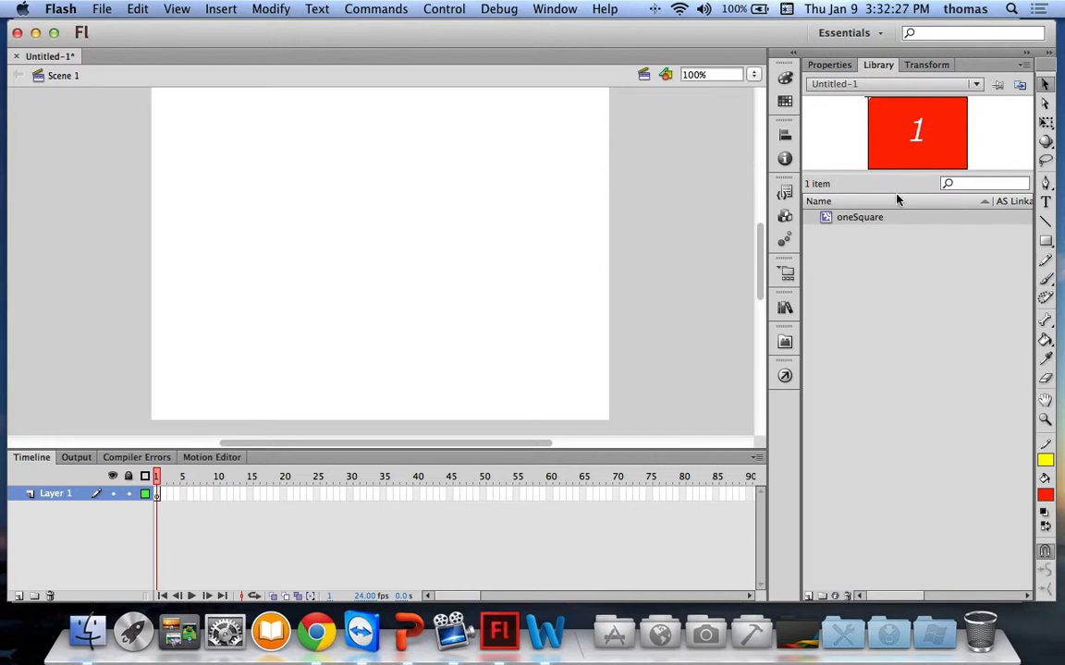
- Place four separate instances of the oneSquare symbol from the library around the stage
left_click_drag(879, 218, 191, 224)
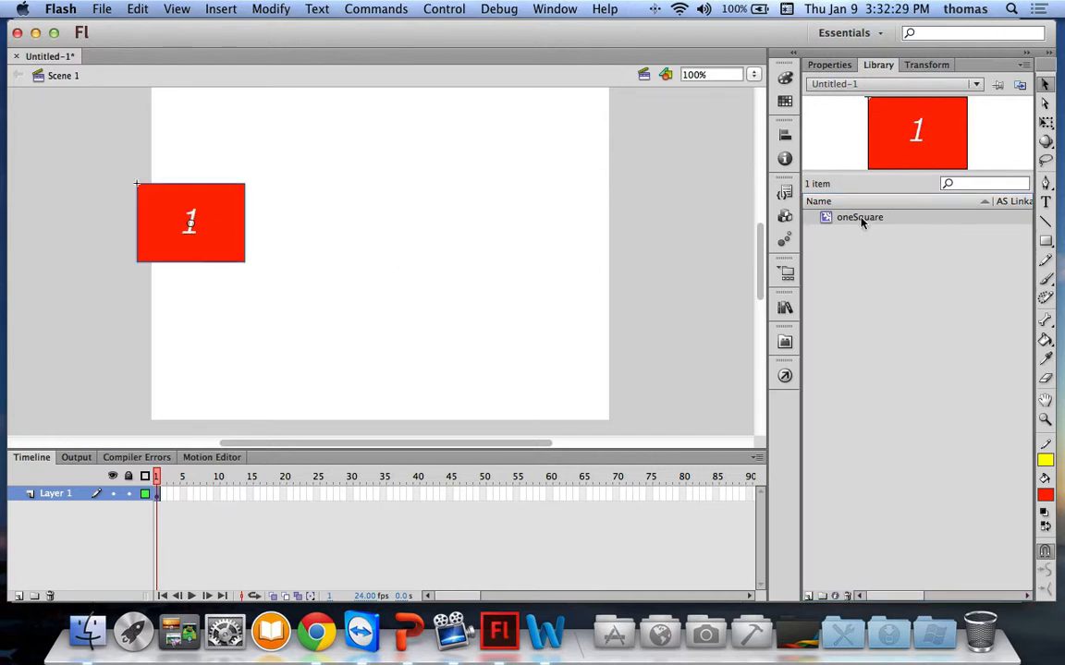
left_click_drag(861, 219, 258, 340)
left_click_drag(836, 218, 384, 146)
left_click_drag(836, 218, 471, 276)
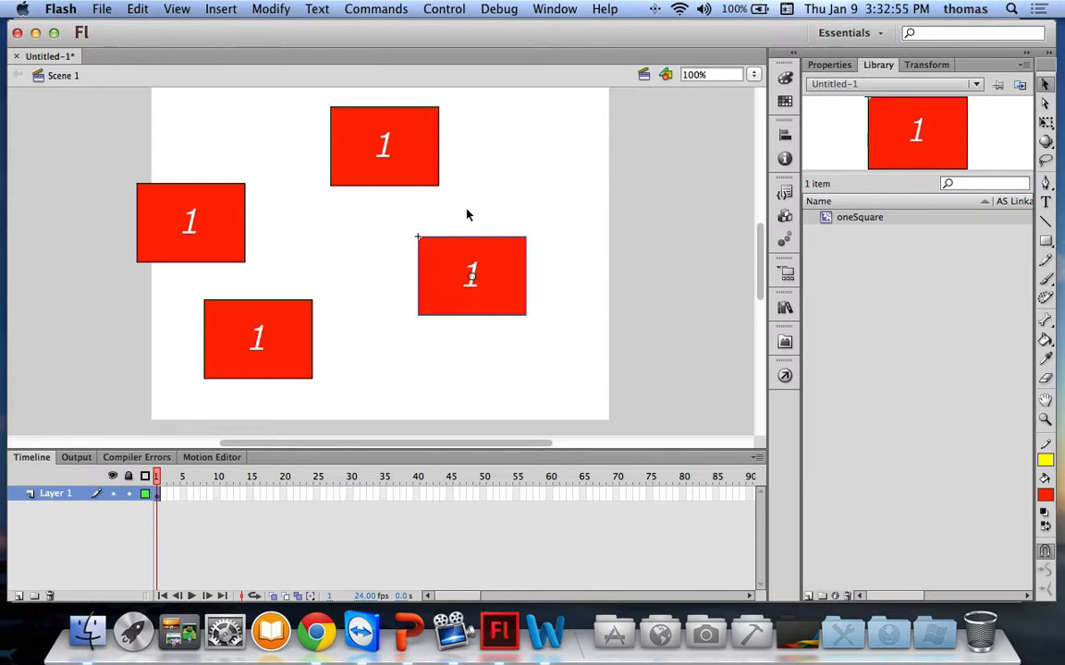
- Give the topmost oneSquare instance the instance name "one" and the leftmost one the name "two"
left_click(393, 146)
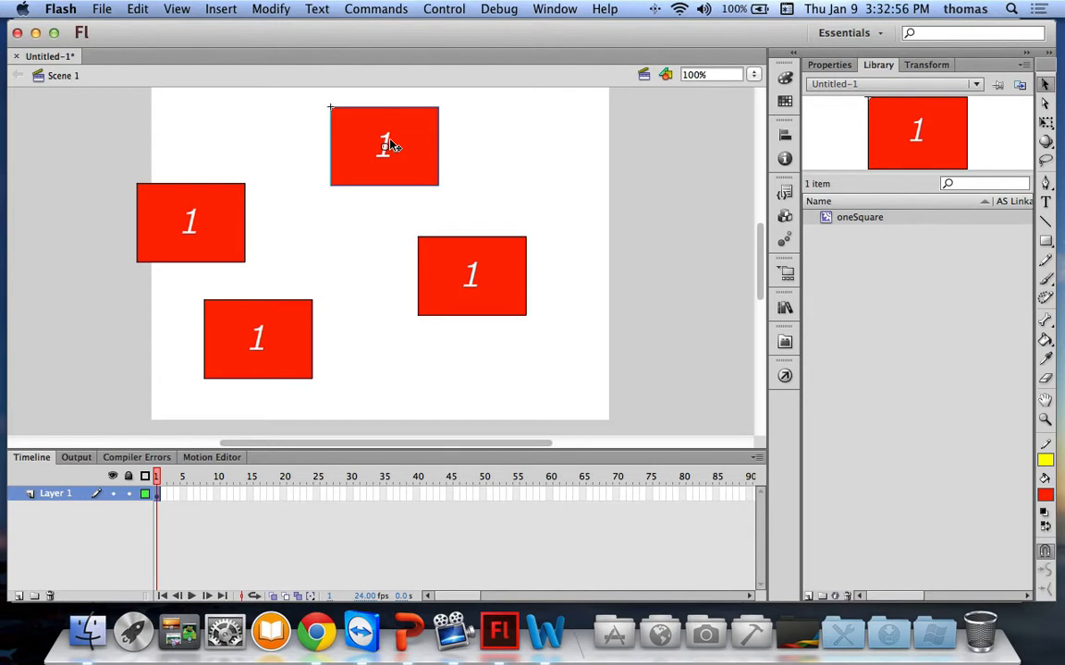
left_click(826, 67)
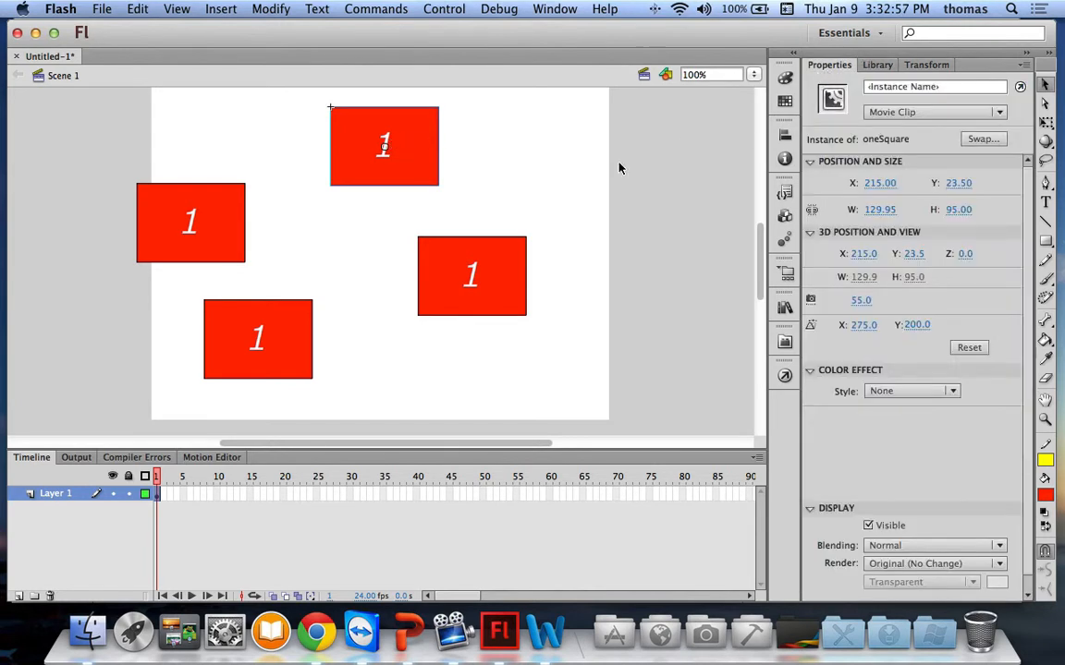
left_click(951, 88)
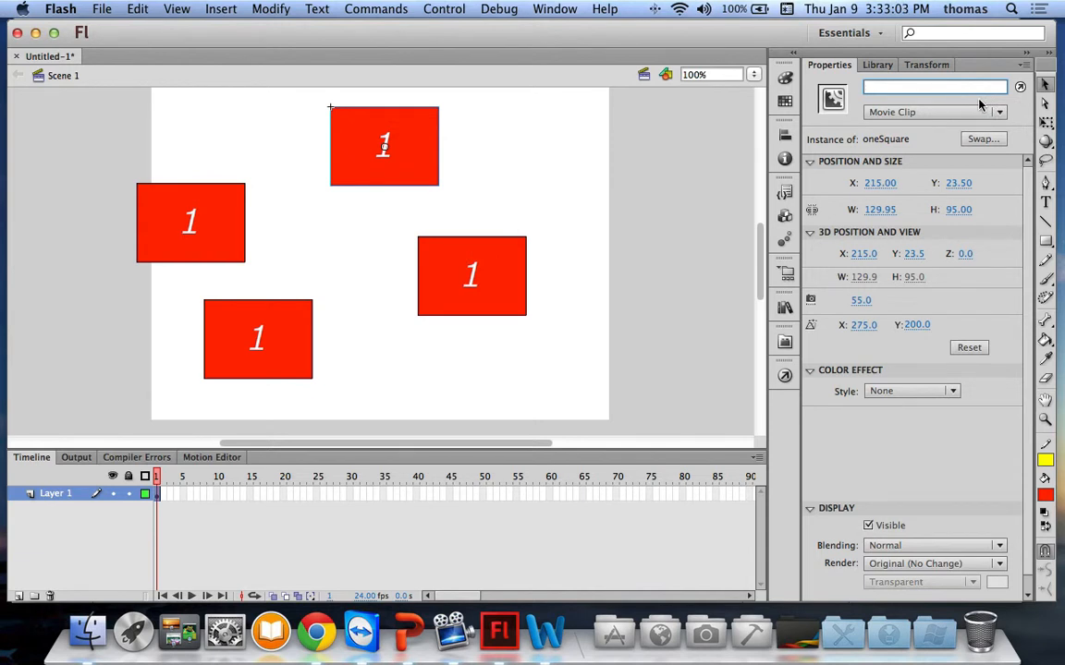
type("one")
left_click(166, 204)
left_click(895, 87)
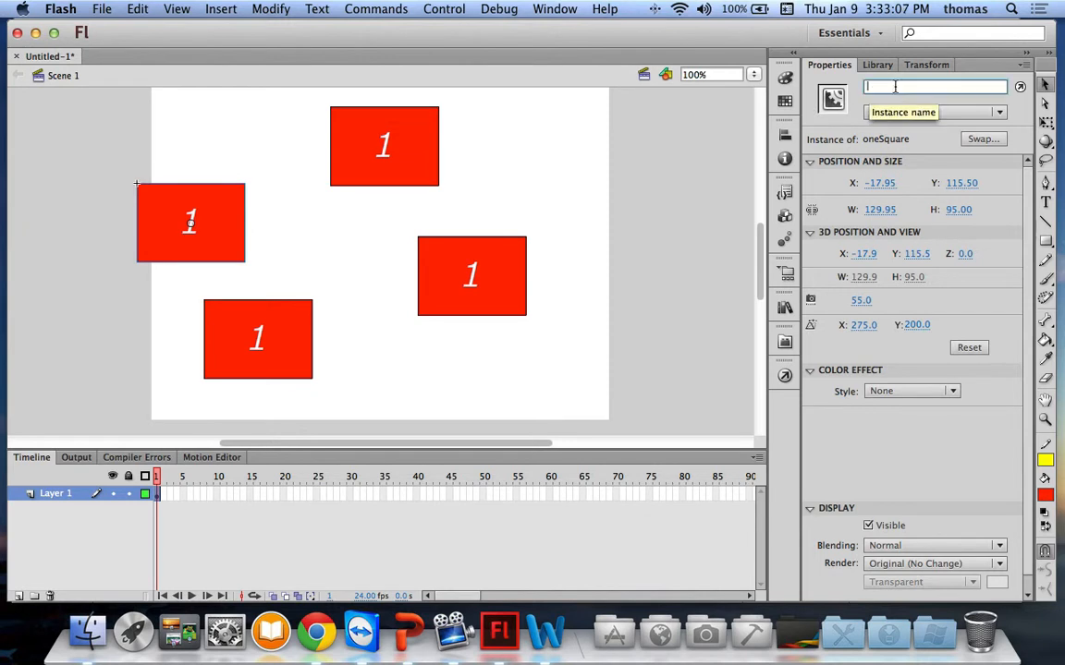
type("two")
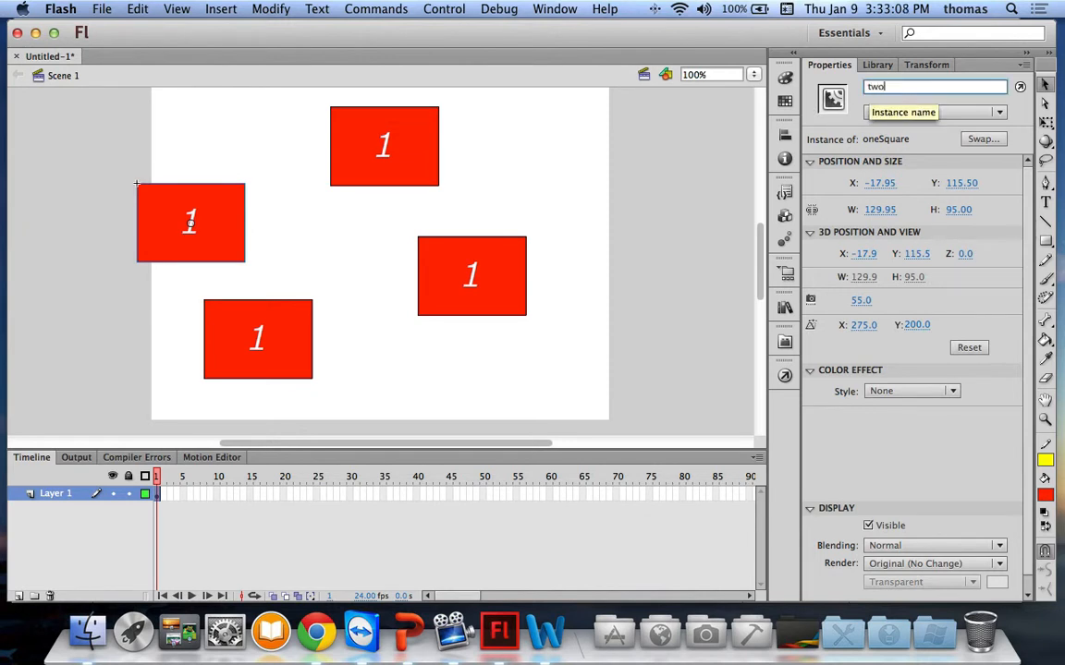
- Name the rightmost oneSquare instance "three" and the lowest instance "four"
left_click(467, 295)
left_click(894, 87)
type("three")
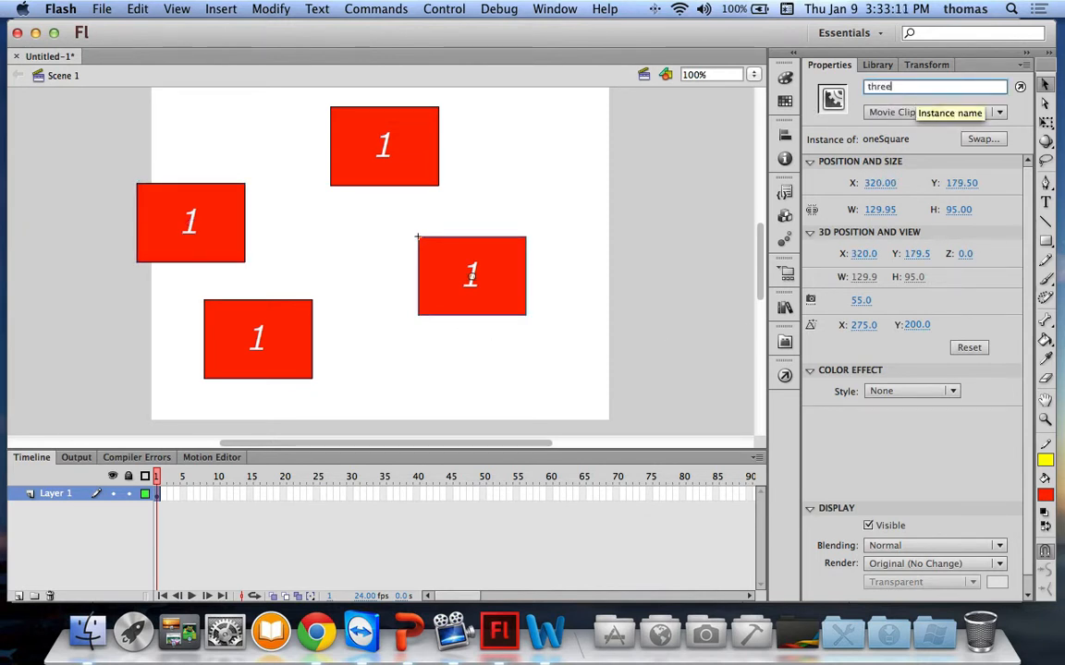
left_click(278, 318)
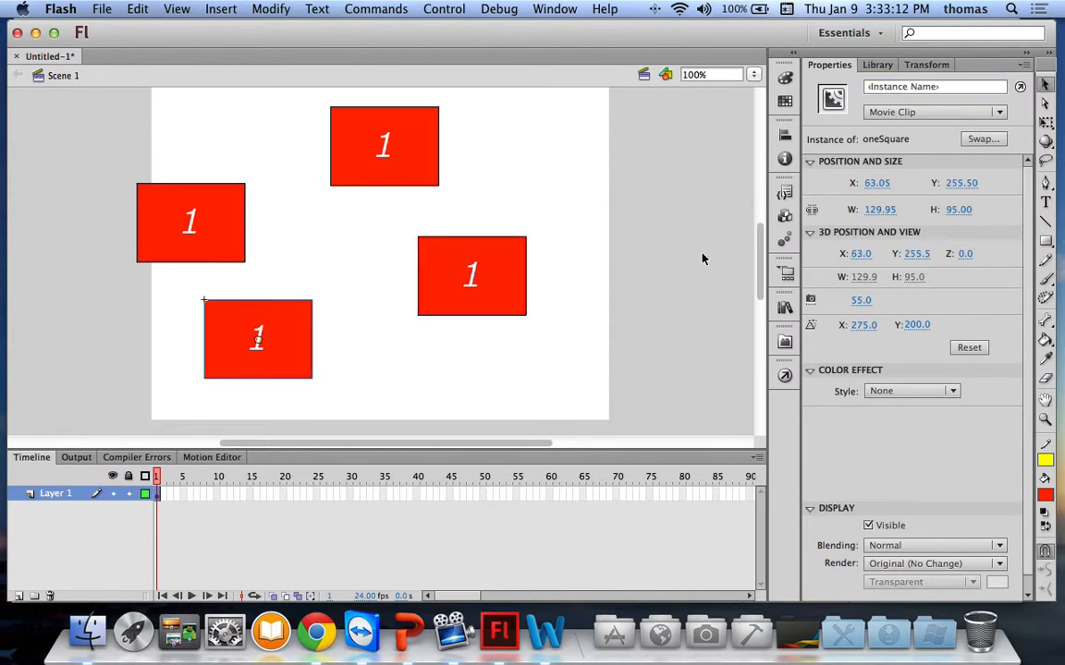
left_click(956, 87)
type("four")
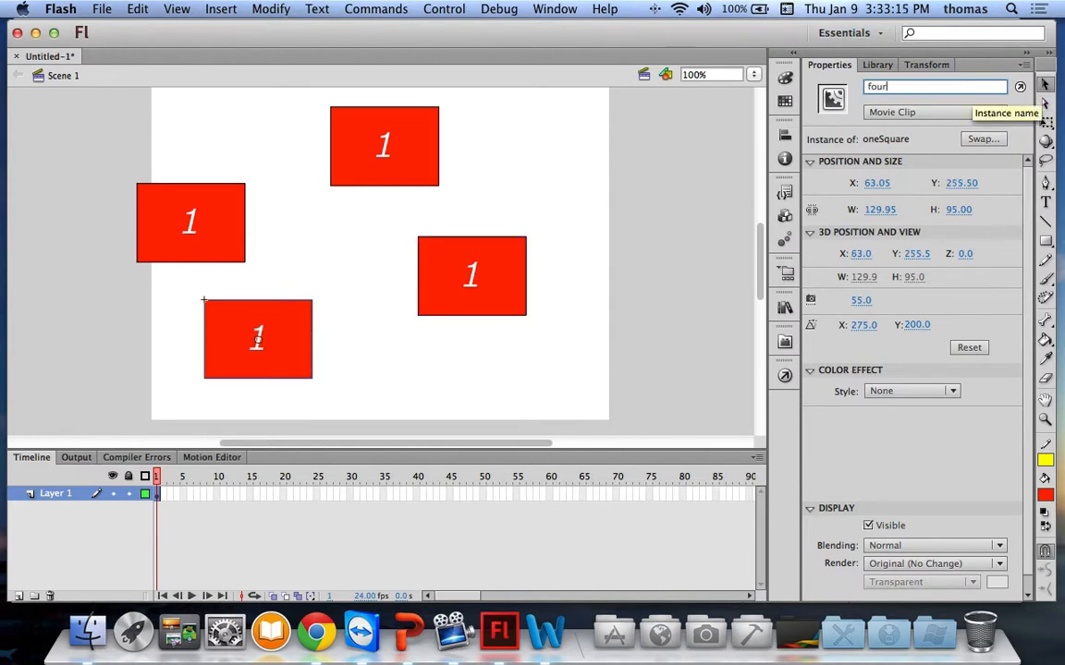
- Select all four oneSquare instances together and delete them from the stage
left_click(416, 157)
left_click(546, 163)
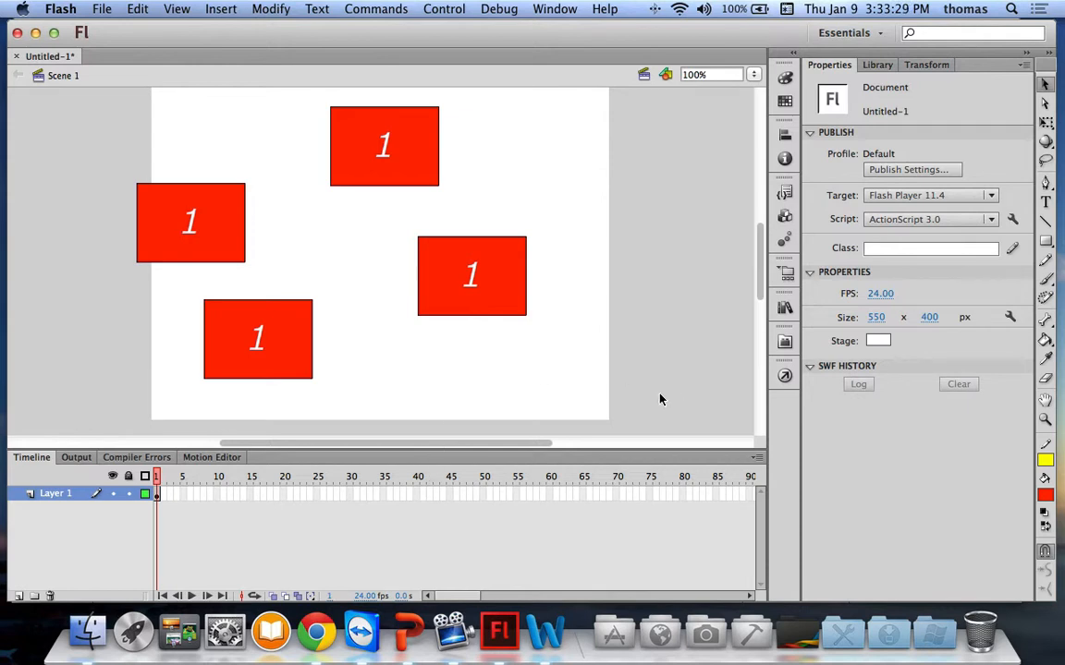
left_click_drag(660, 398, 108, 164)
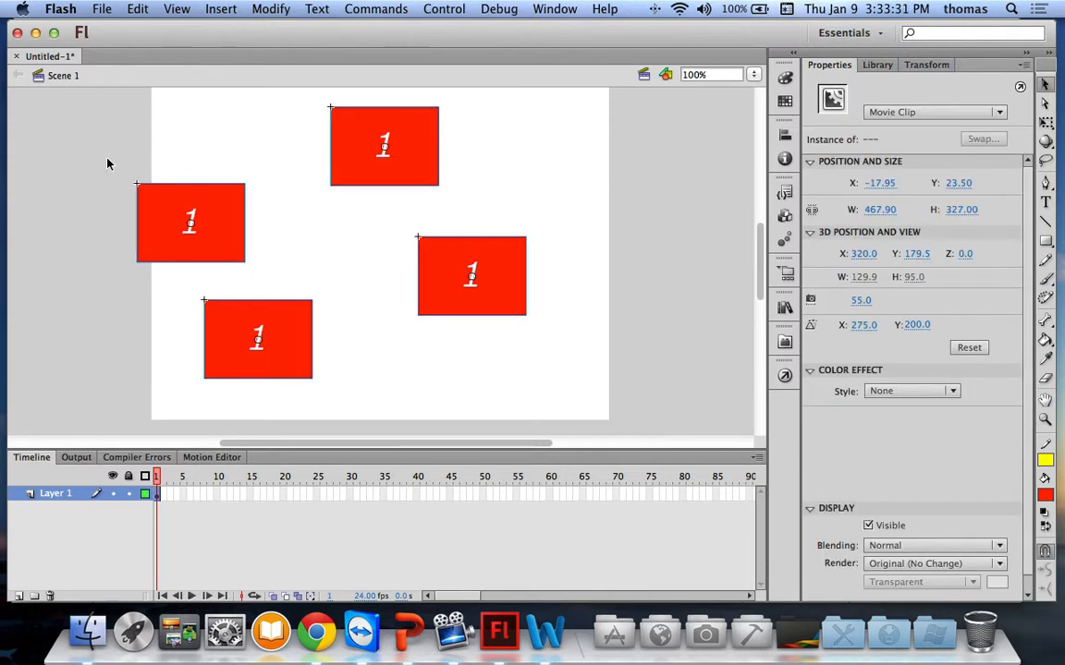
key("Delete")
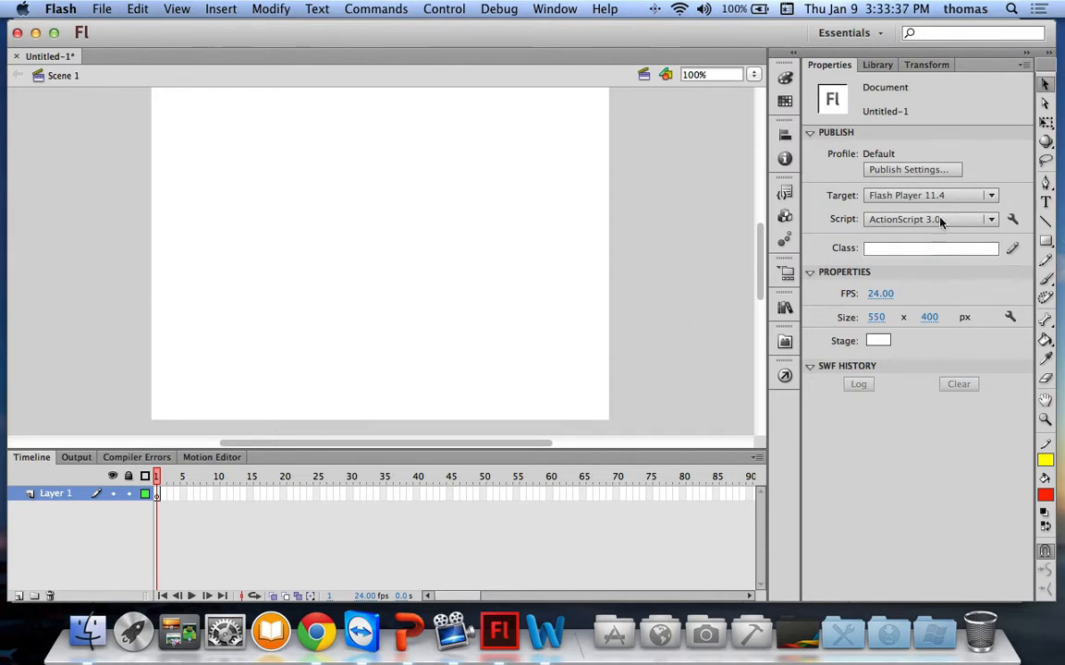
- Place one oneSquare instance from the library near the stage's center and open the symbol for editing in place
left_click(877, 65)
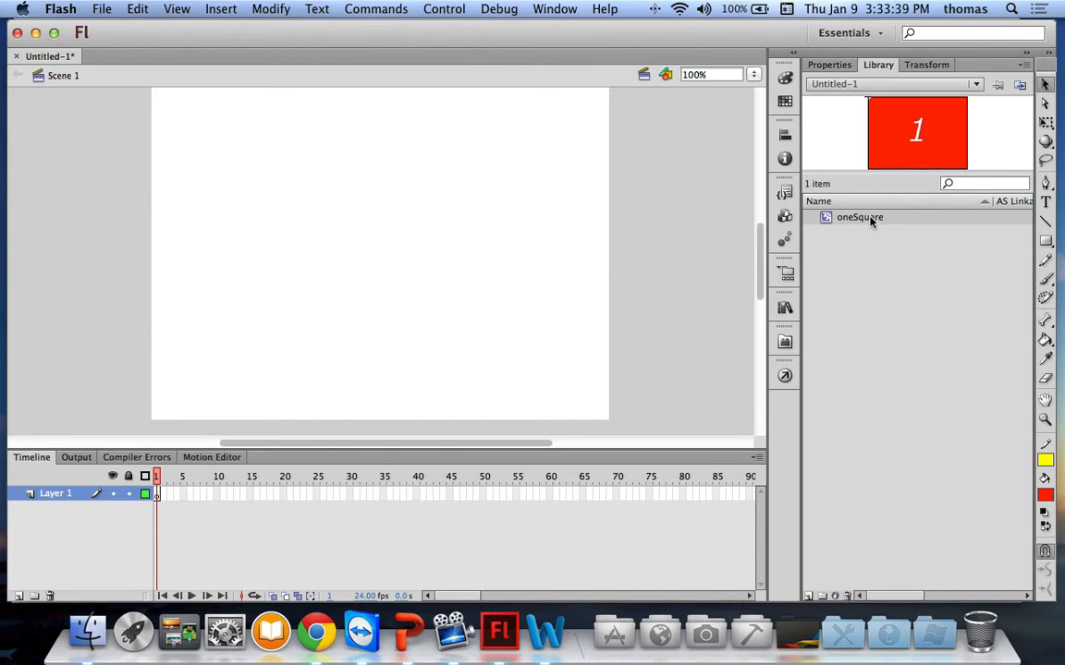
left_click_drag(873, 220, 364, 235)
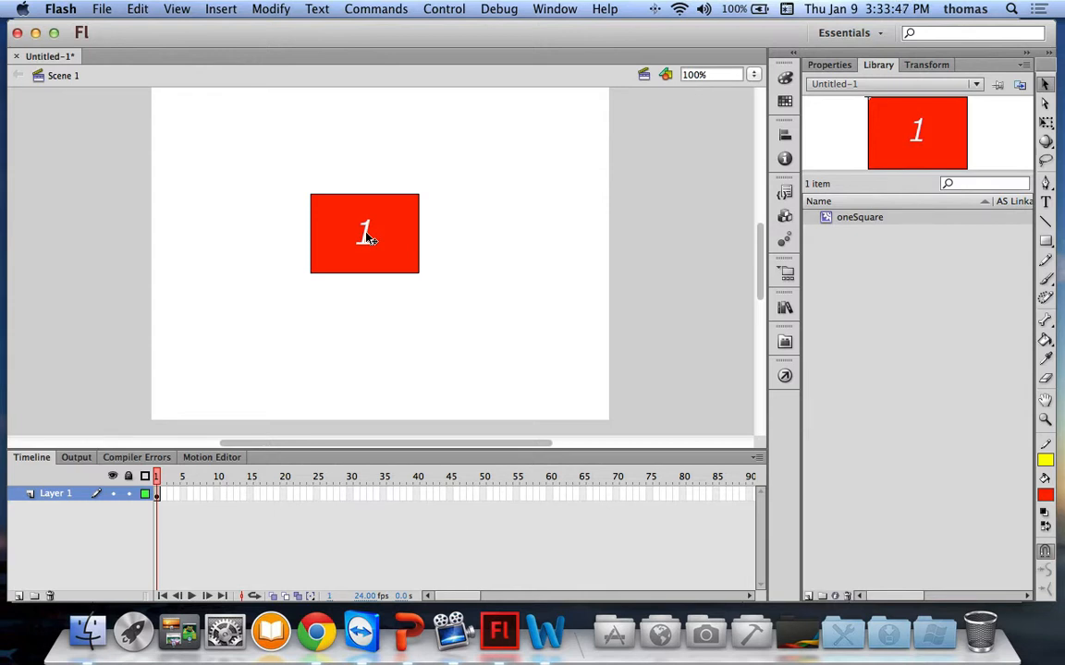
double_click(371, 233)
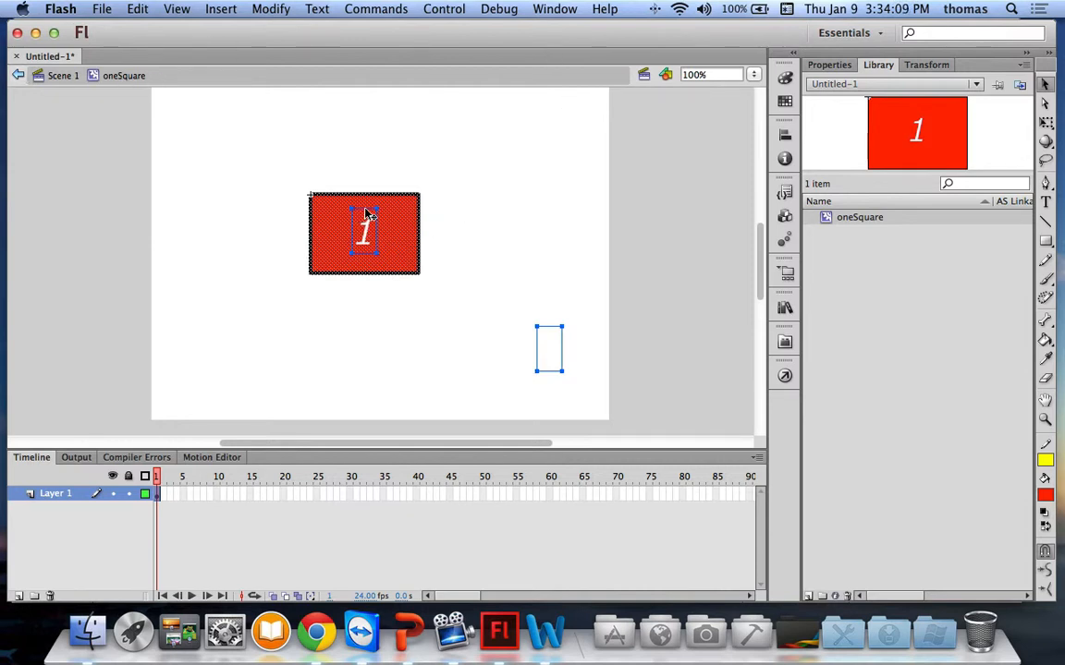
- Shift the rectangle and its number slightly away from the symbol's registration point, and open the number's text for editing without altering it
mouse_move(366, 214)
left_mouse_down()
mouse_move(382, 223)
mouse_move(366, 220)
left_mouse_up()
left_click_drag(359, 241, 368, 237)
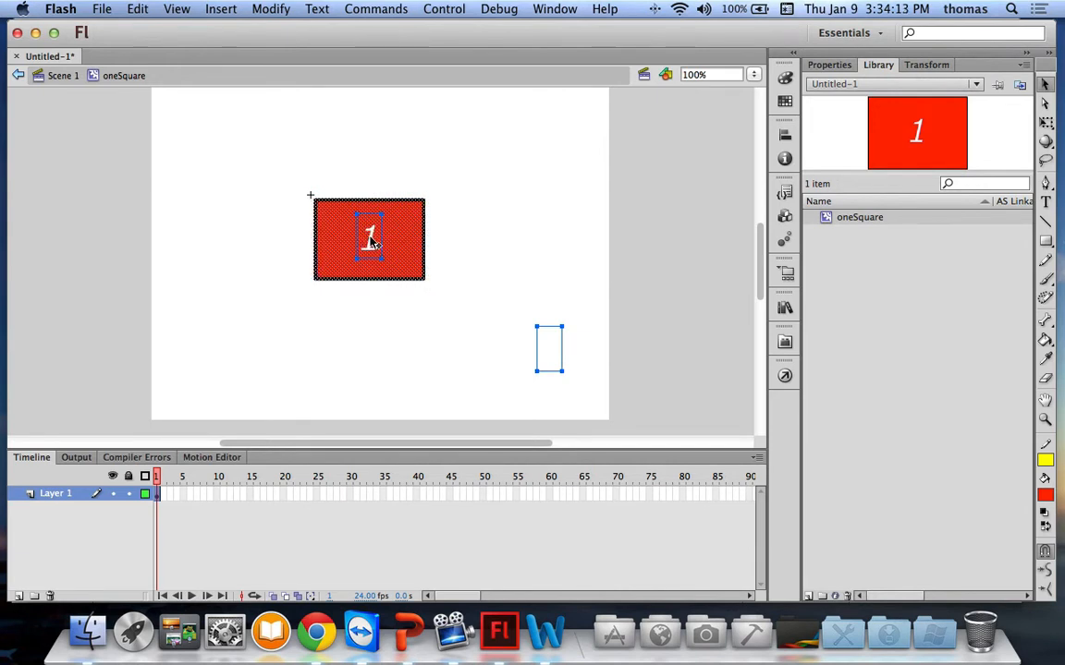
left_click(370, 242)
double_click(368, 237)
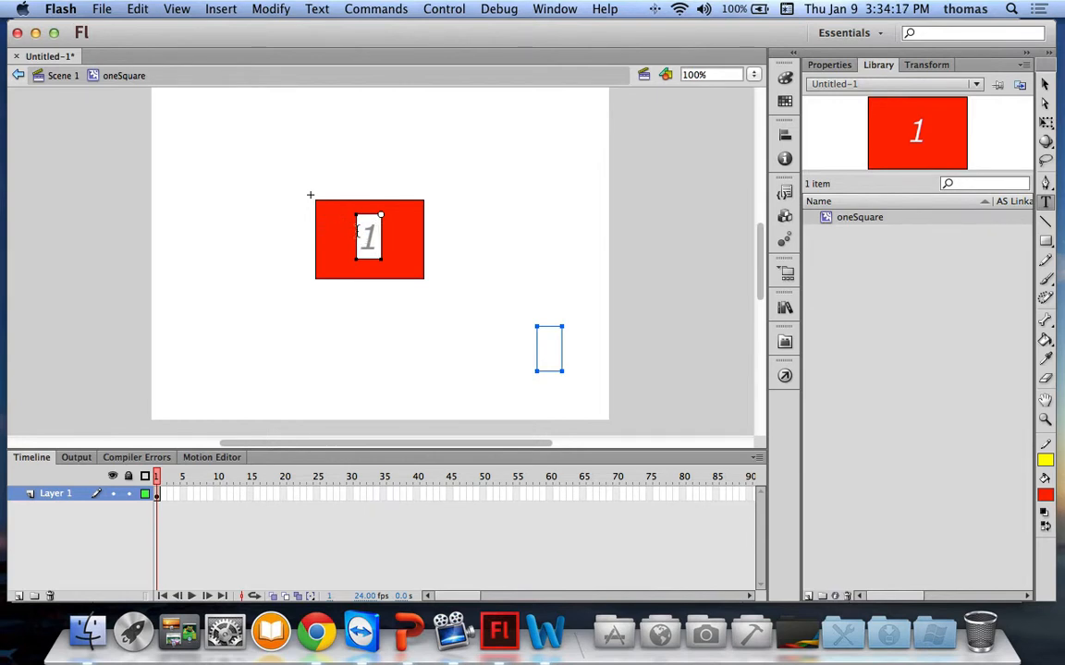
left_click(358, 231)
left_click(352, 230)
key("v")
- Offset the red fill diagonally below its outline, center the number 1 on it, and return to Scene 1
left_click(407, 242)
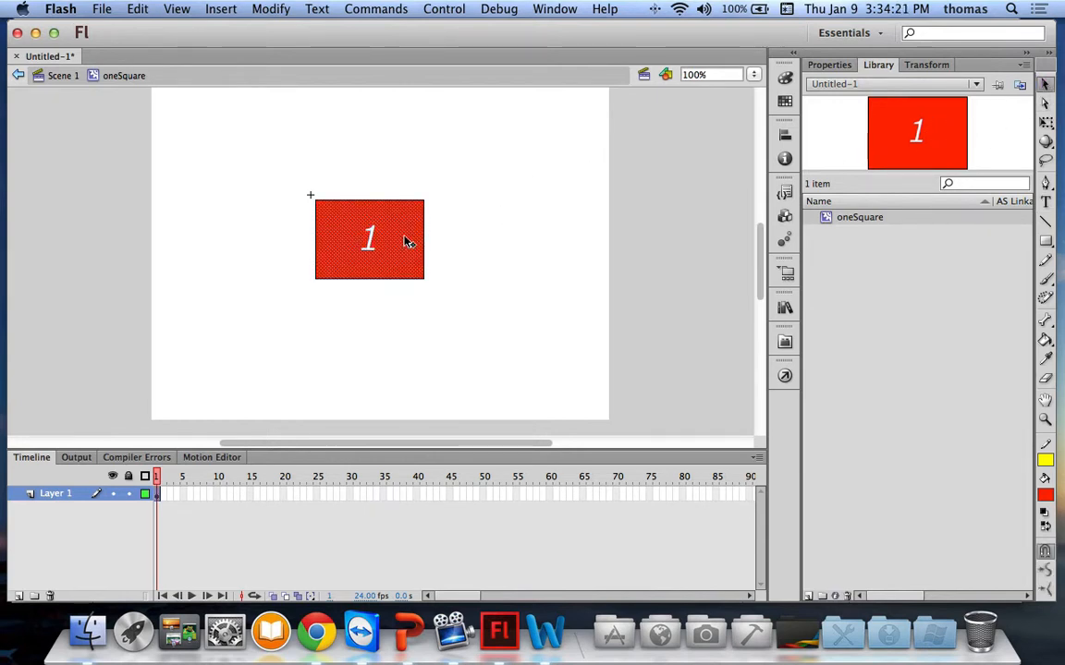
left_click_drag(406, 242, 428, 262)
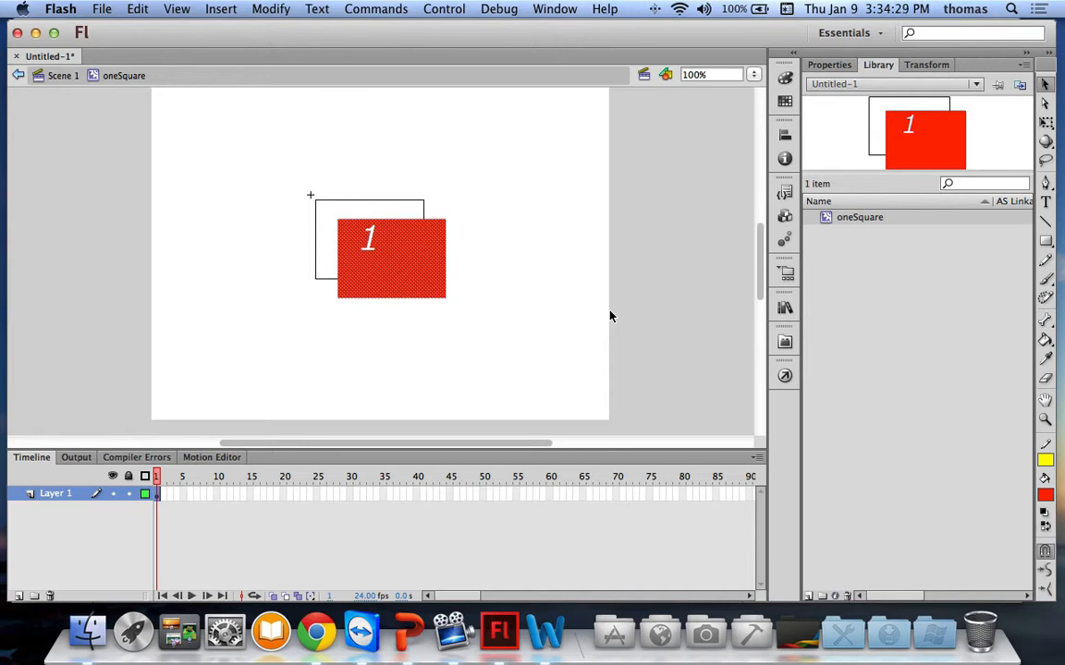
left_click(374, 244)
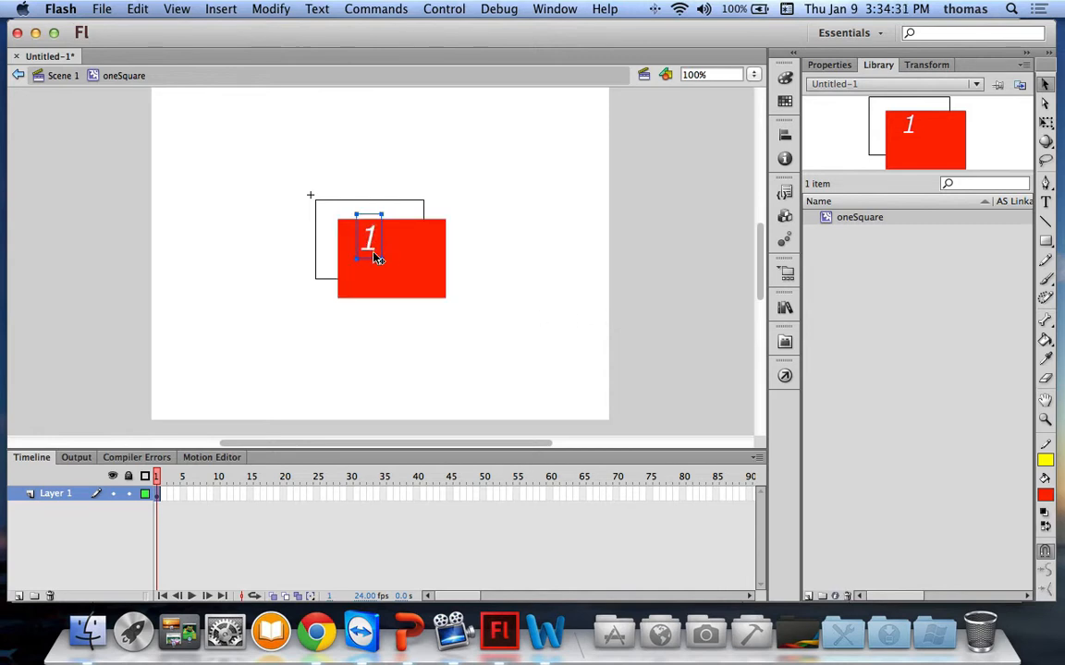
left_click_drag(369, 262, 392, 281)
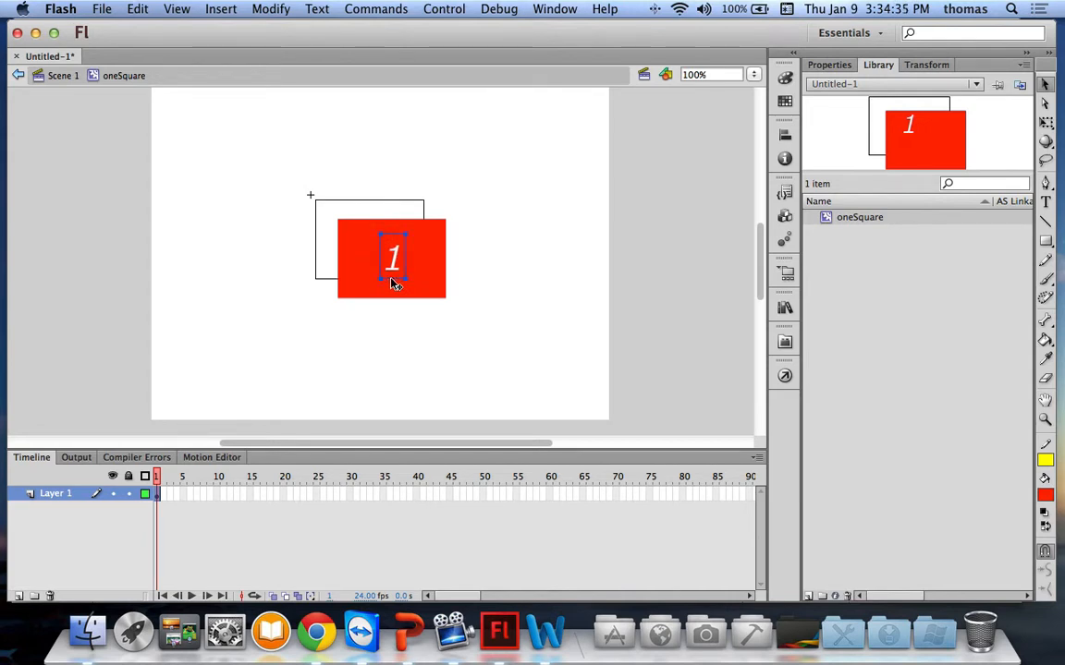
left_click(491, 283)
left_click(55, 77)
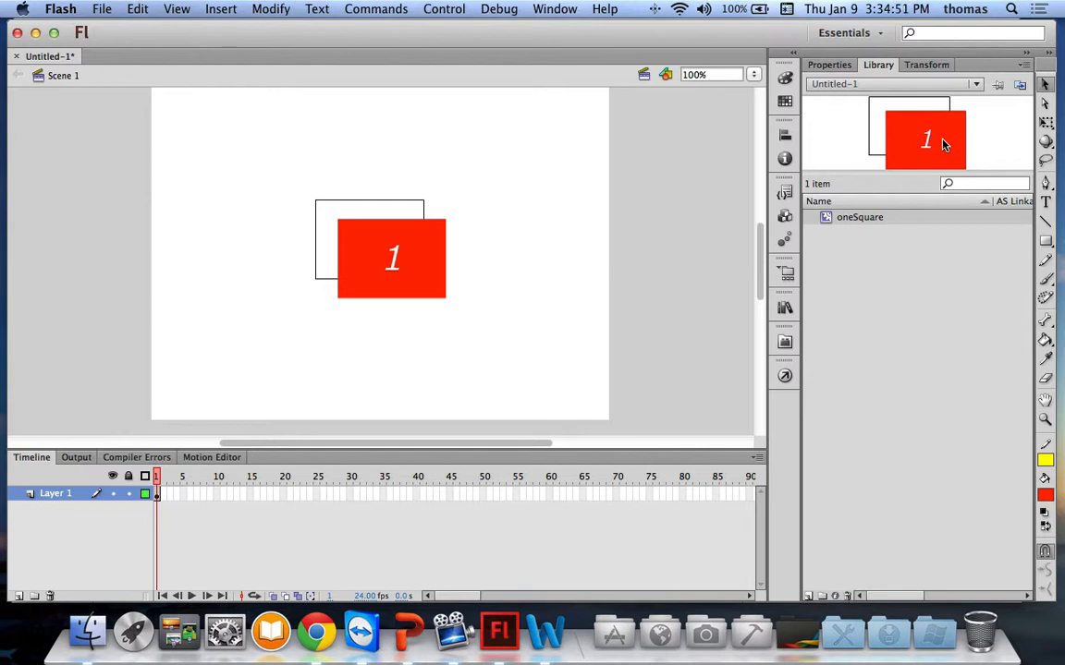
- Place three more oneSquare instances from the library: near the stage's upper-right, lower-right and lower-left corners
left_click_drag(850, 222, 596, 345)
left_click_drag(546, 136, 545, 136)
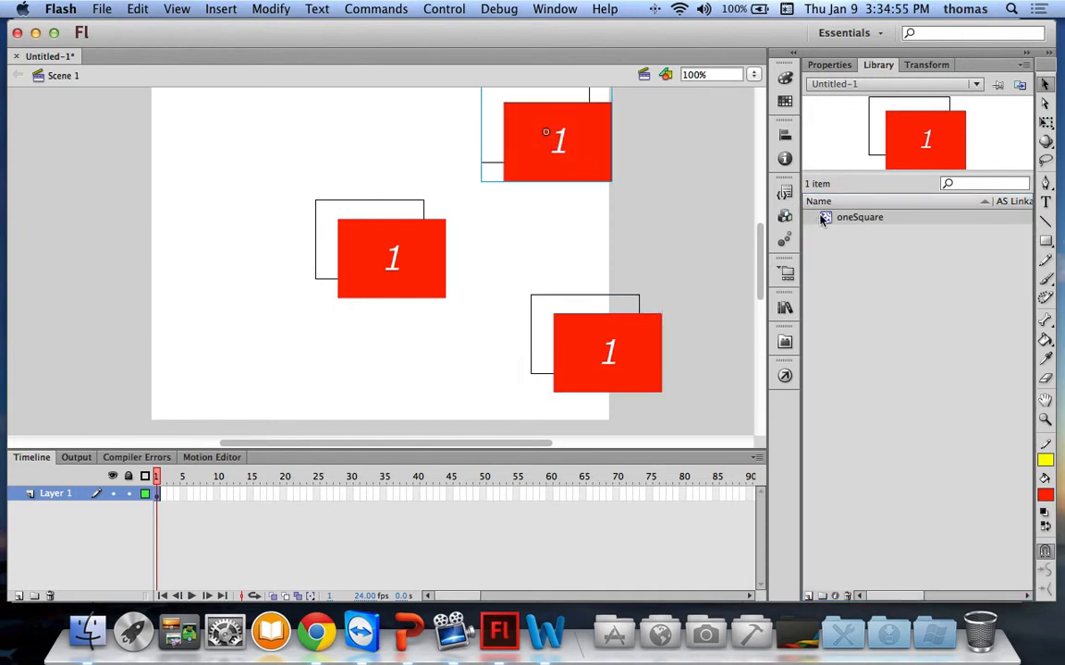
left_click_drag(859, 218, 220, 321)
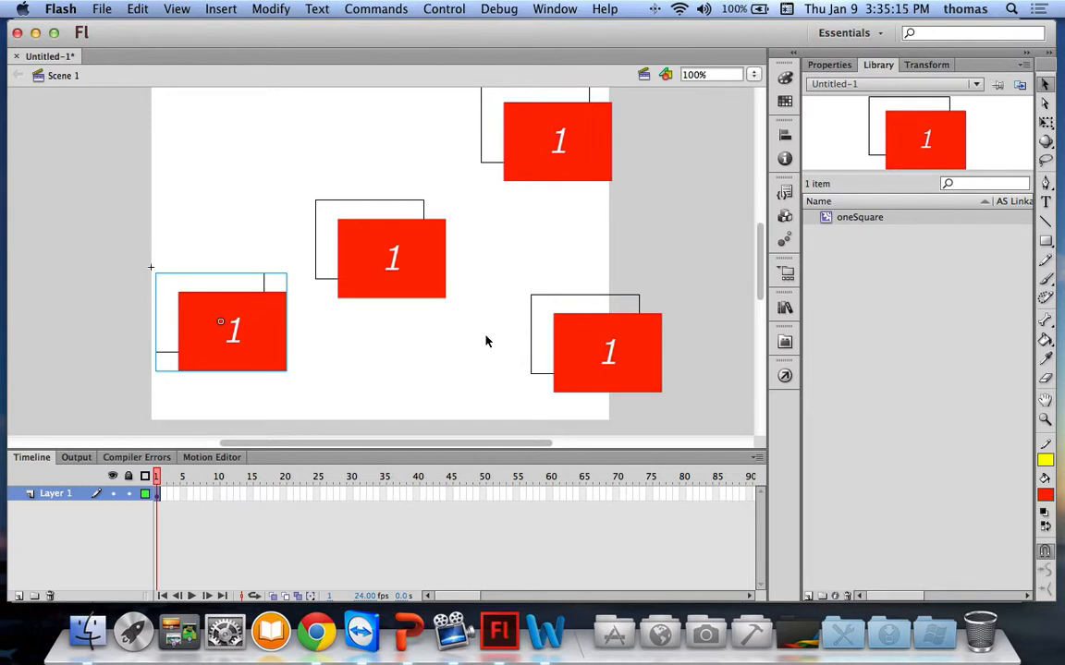
- Select all four oneSquare instances together and clear them from the stage
left_click_drag(688, 349, 140, 160)
key("Delete")
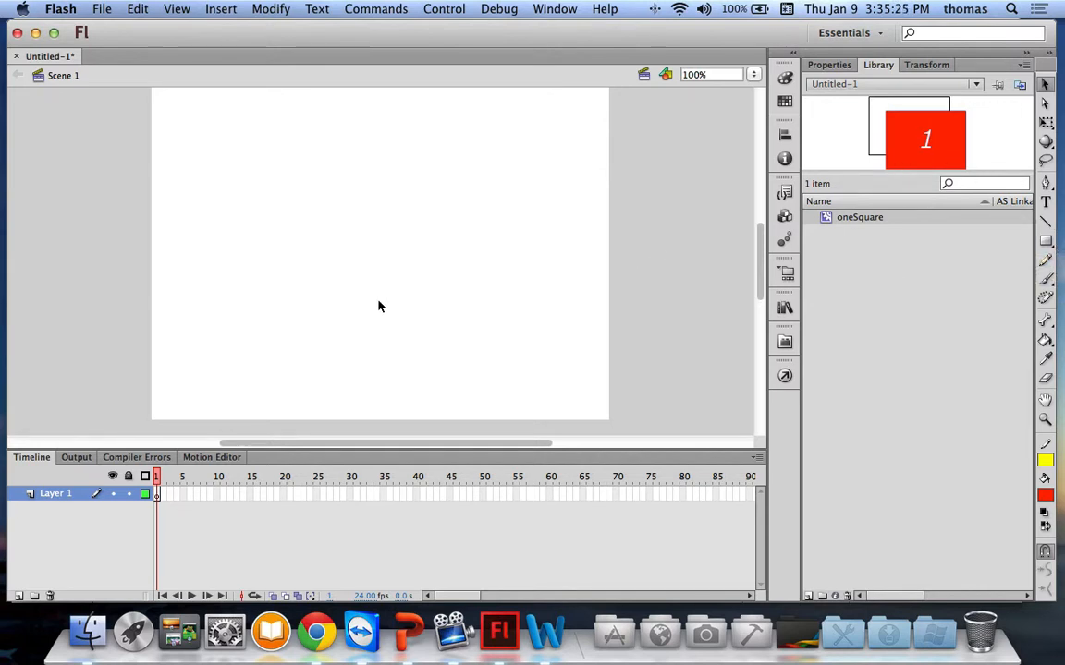
- Draw a red circle about 73 px in diameter near the stage's center with the Oval Tool and show its properties
left_click(1044, 242)
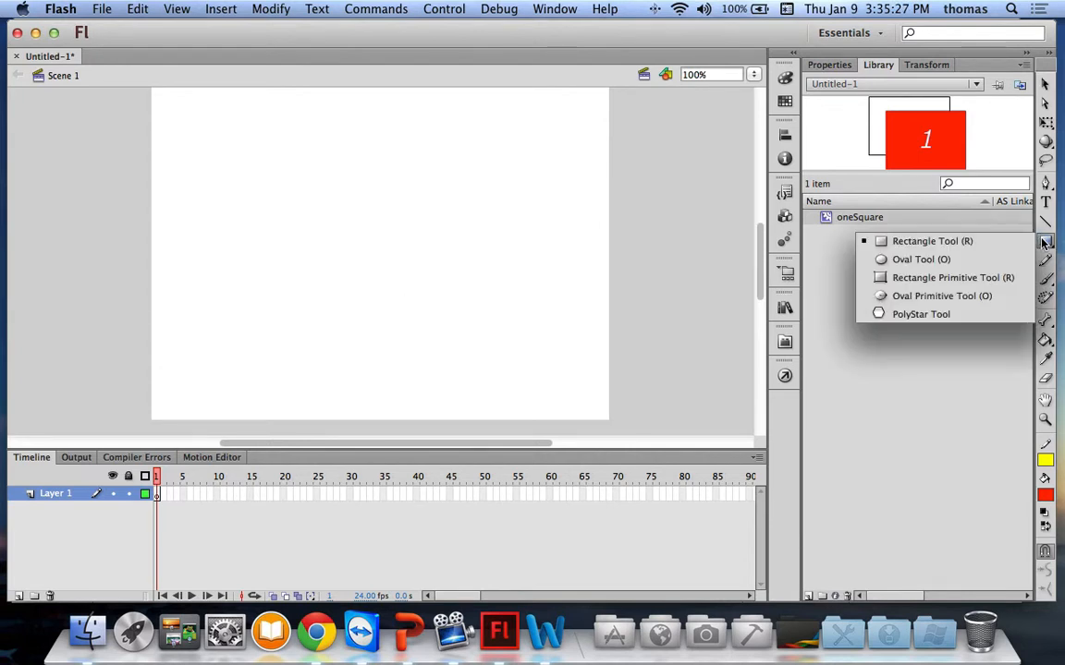
left_click(924, 260)
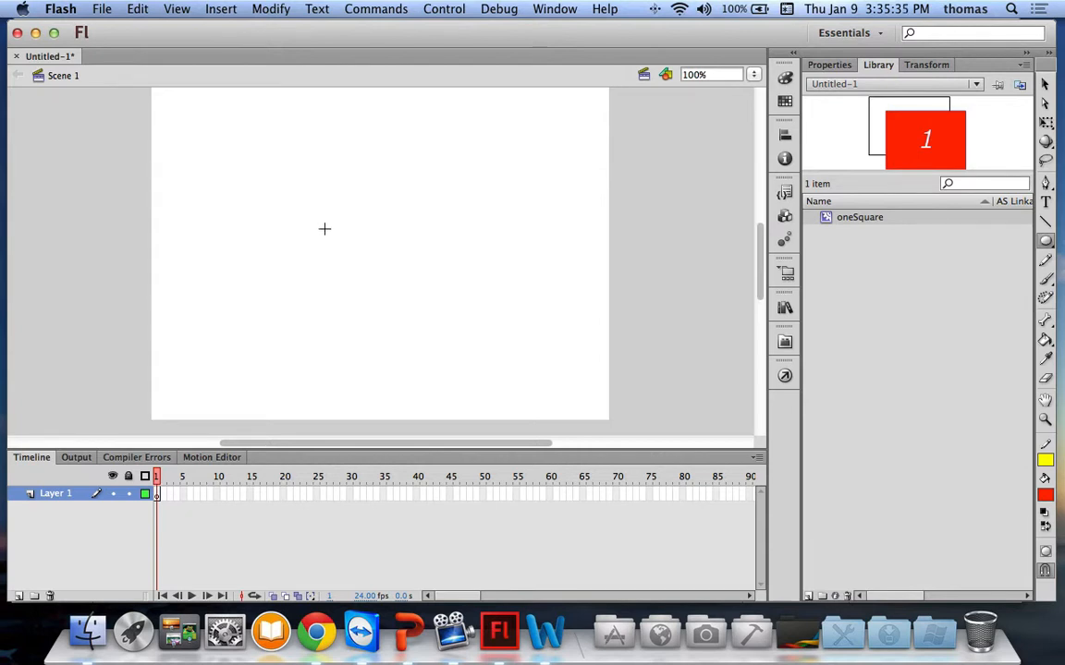
left_click_drag(325, 229, 387, 290)
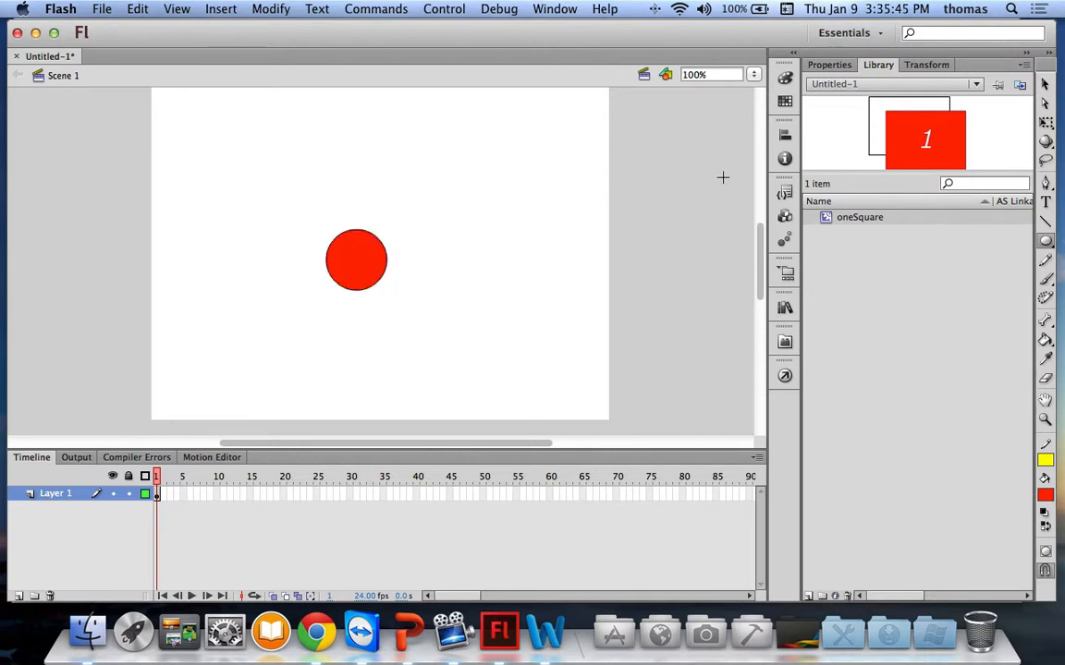
left_click(829, 65)
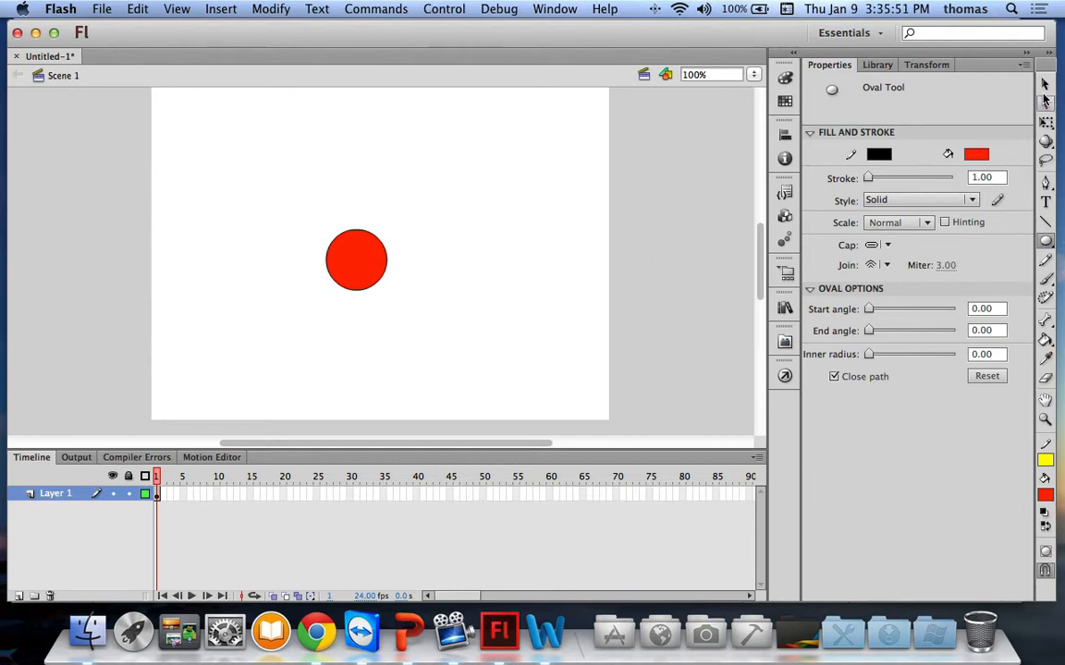
- Try moving the circle's red fill away from its outline, and undo the move
key("v")
left_click_drag(357, 275, 398, 301)
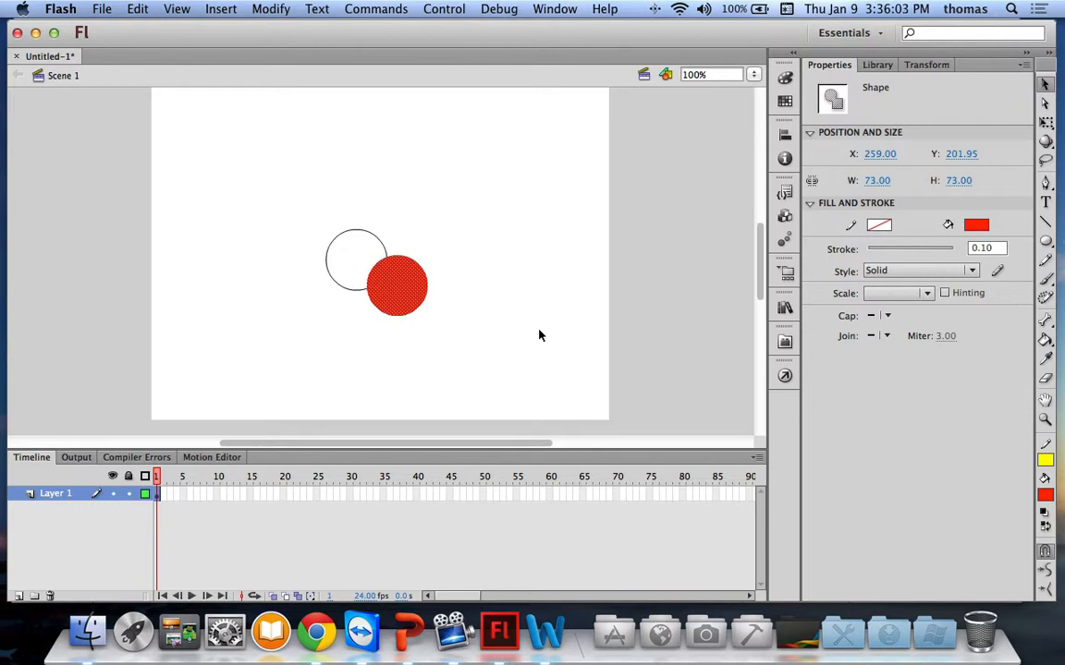
key("super+z")
left_click(484, 307)
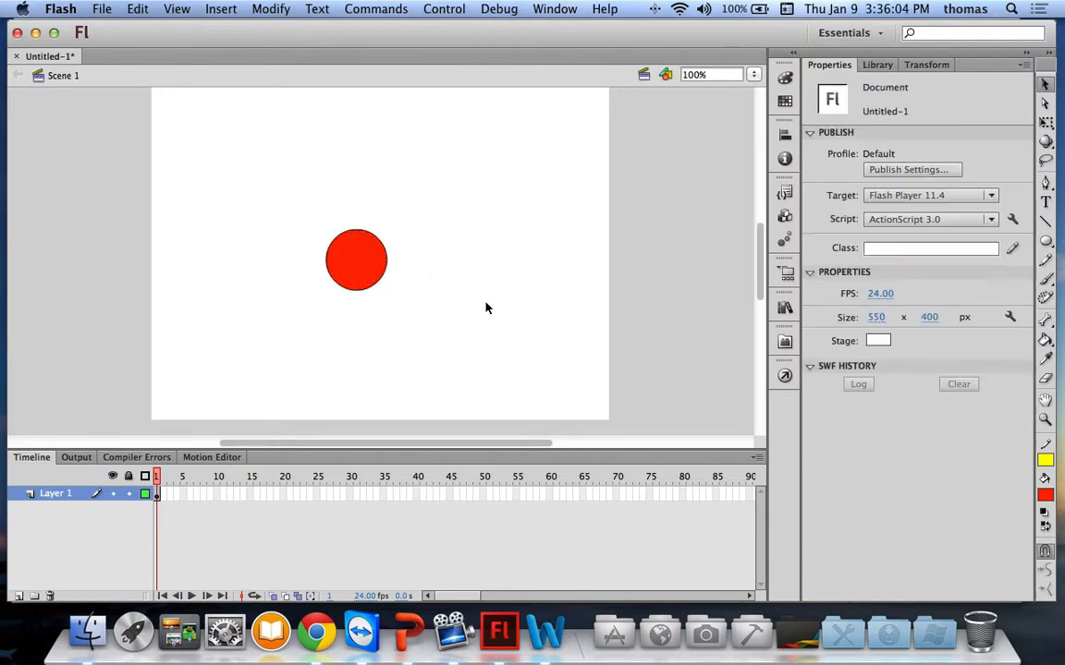
- Change the circle's fill to solid light gray, leaving the outline out of the selection
left_click(374, 280)
left_click(978, 228)
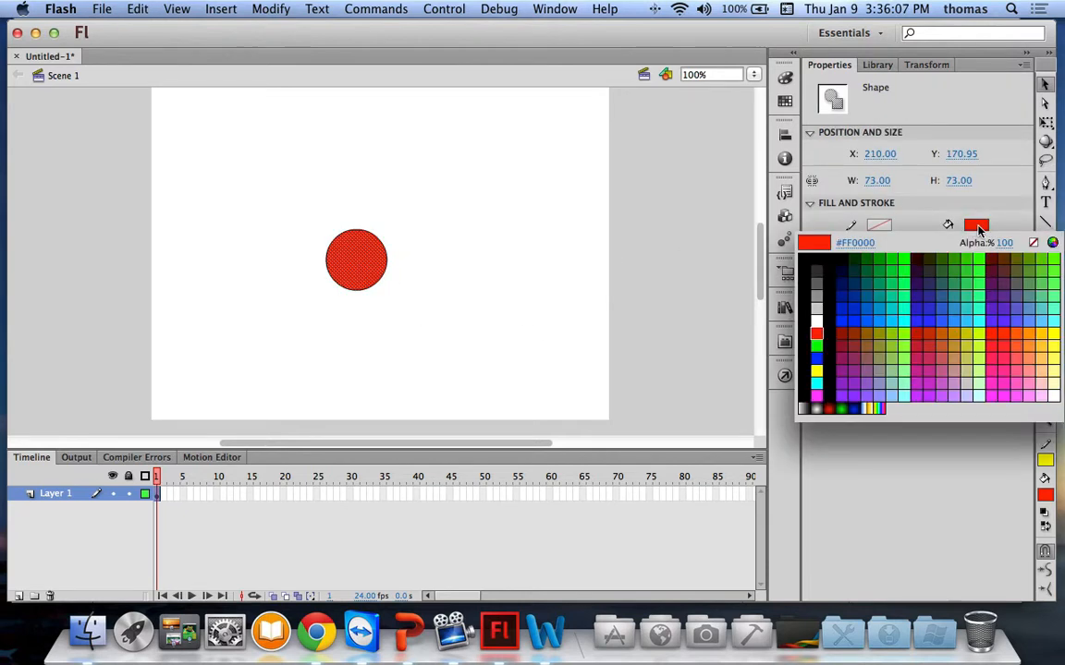
left_click(1033, 242)
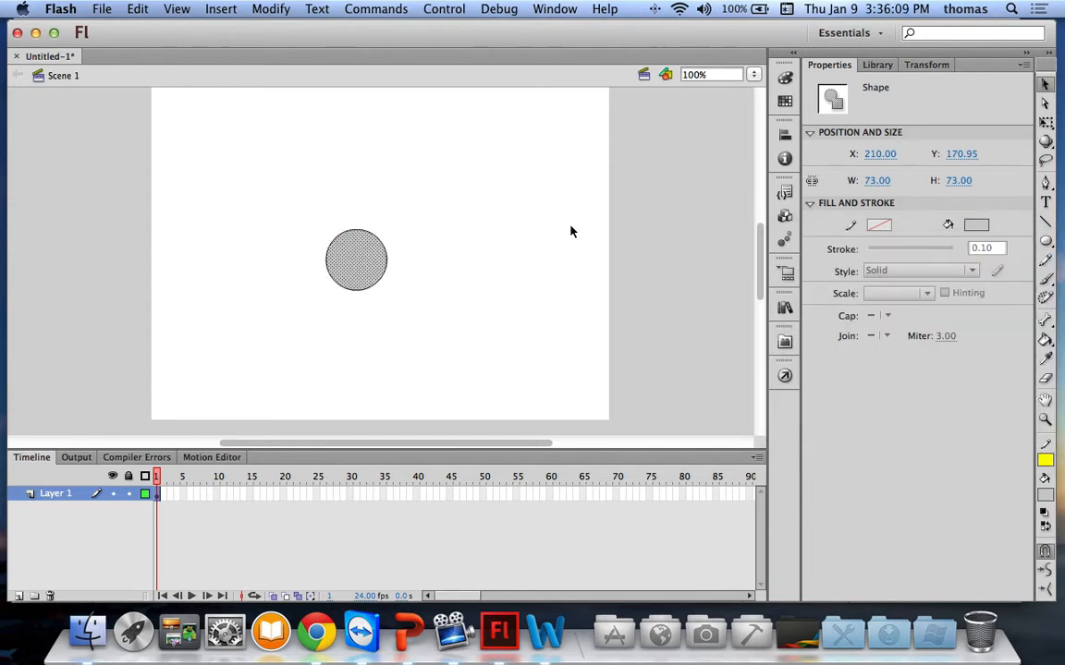
left_click(535, 233)
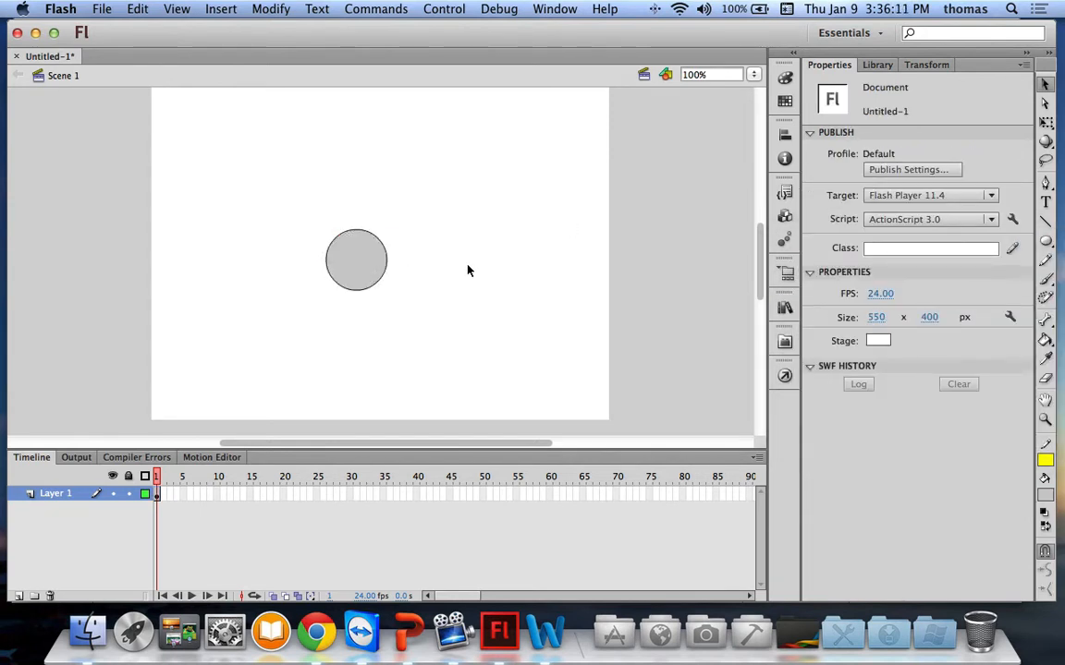
- Give the circle's fill a black-to-white radial gradient
left_click(363, 273)
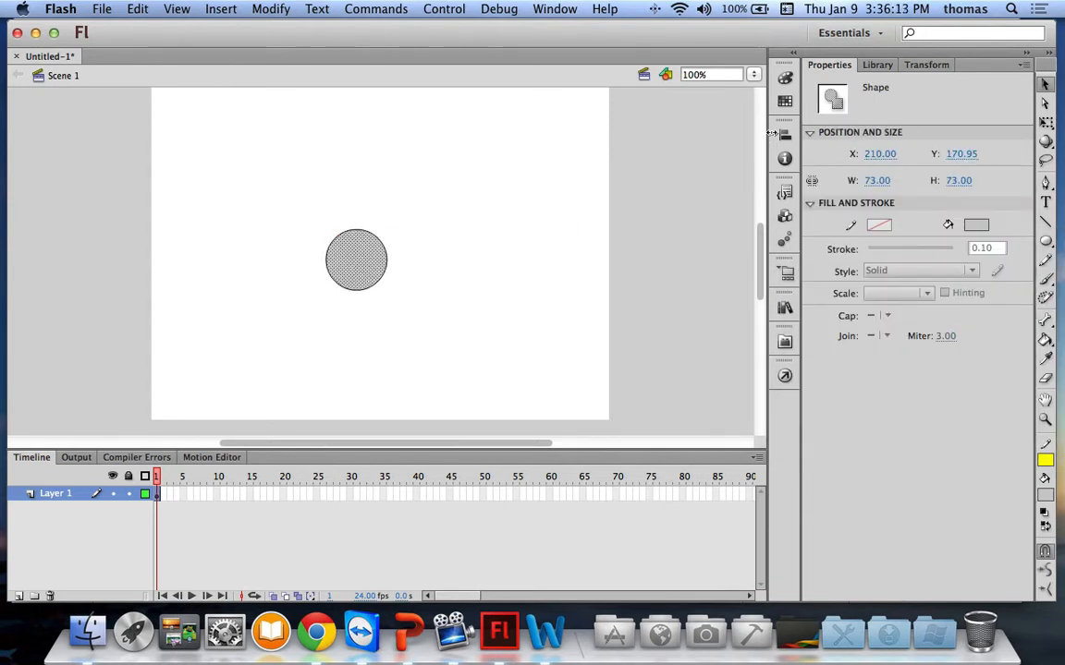
left_click(785, 78)
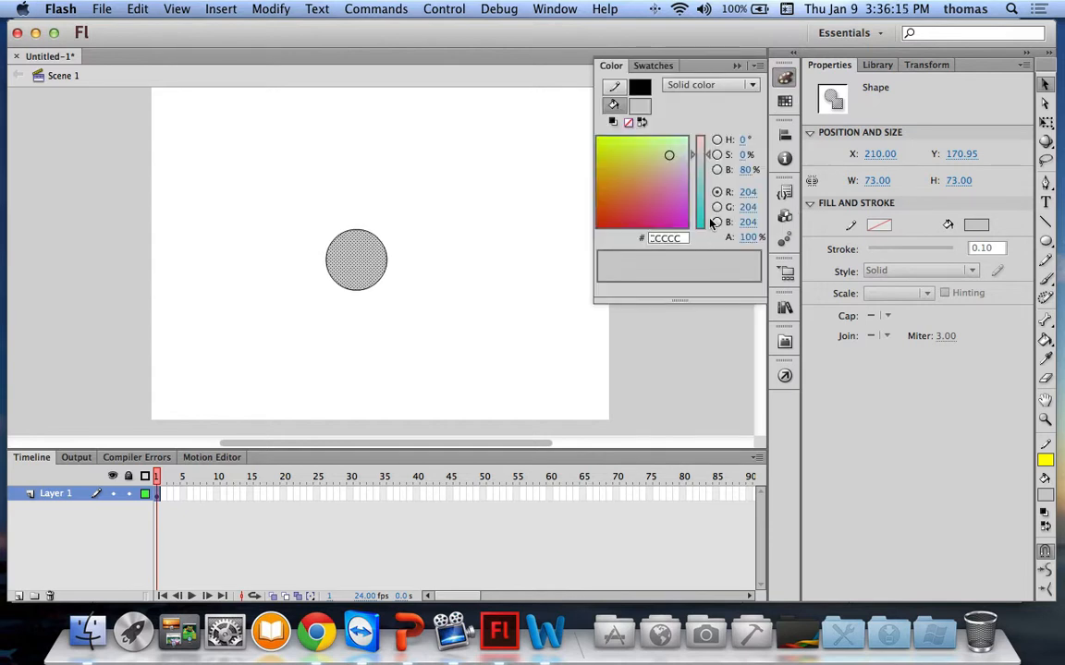
left_click(732, 85)
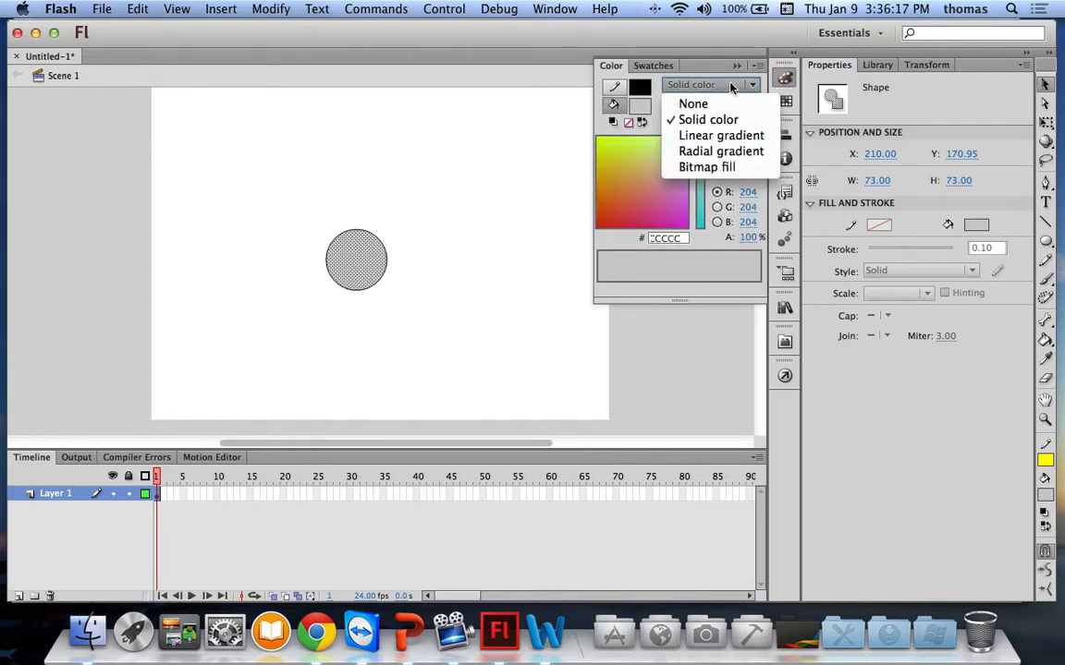
left_click(721, 150)
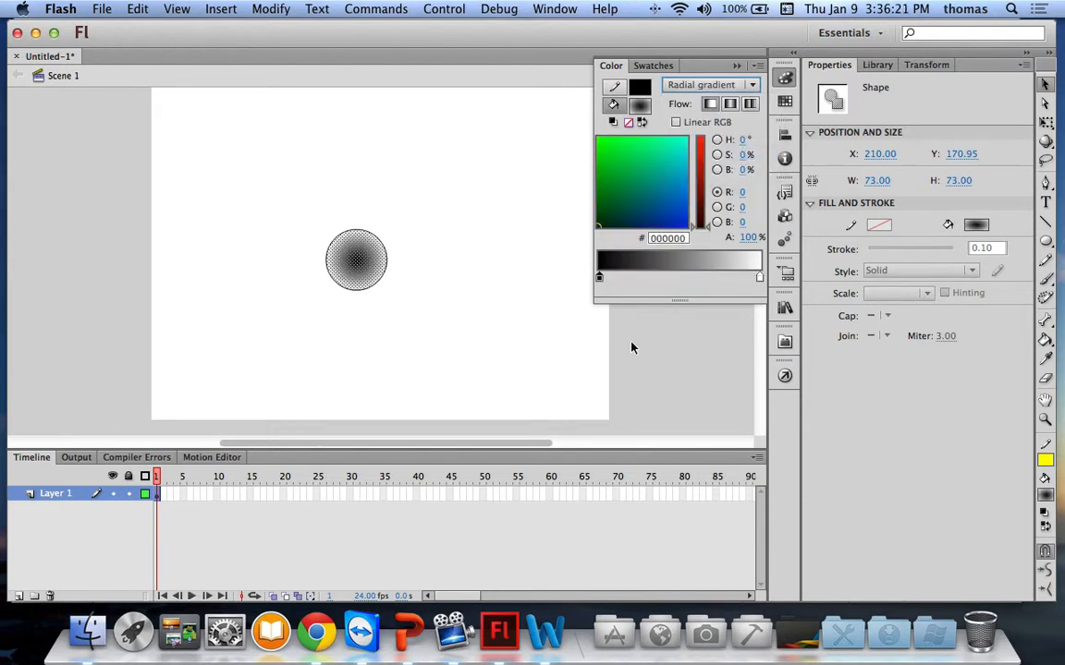
left_click(570, 308)
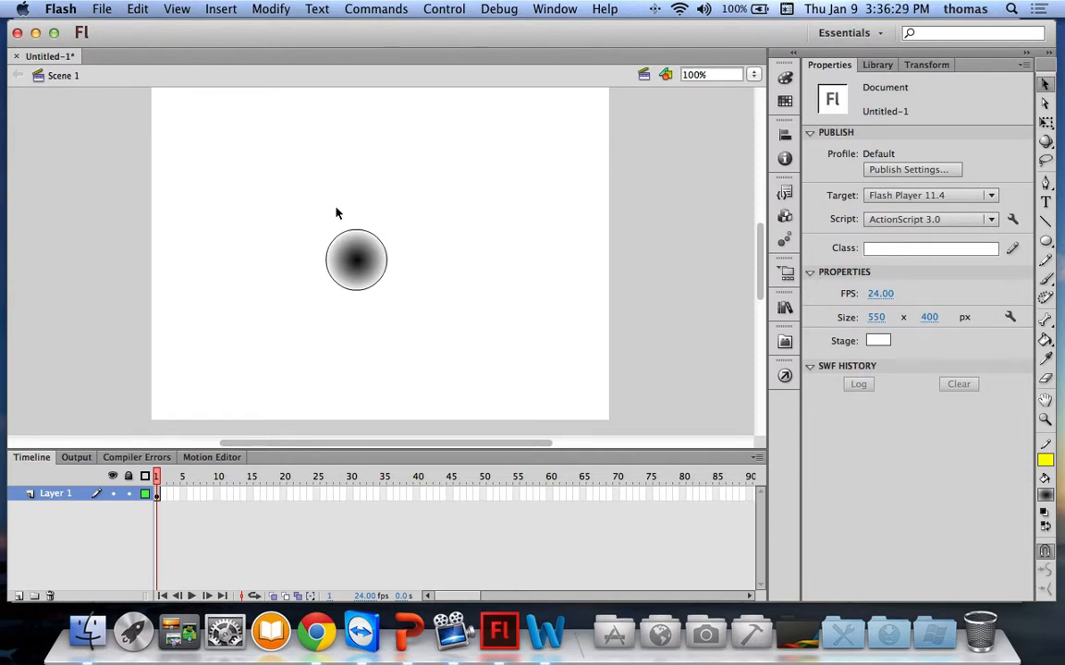
- Rename Layer 1, which holds the gradient circle, to "circle"
mouse_move(300, 209)
left_mouse_down()
mouse_move(346, 284)
mouse_move(401, 318)
left_mouse_up()
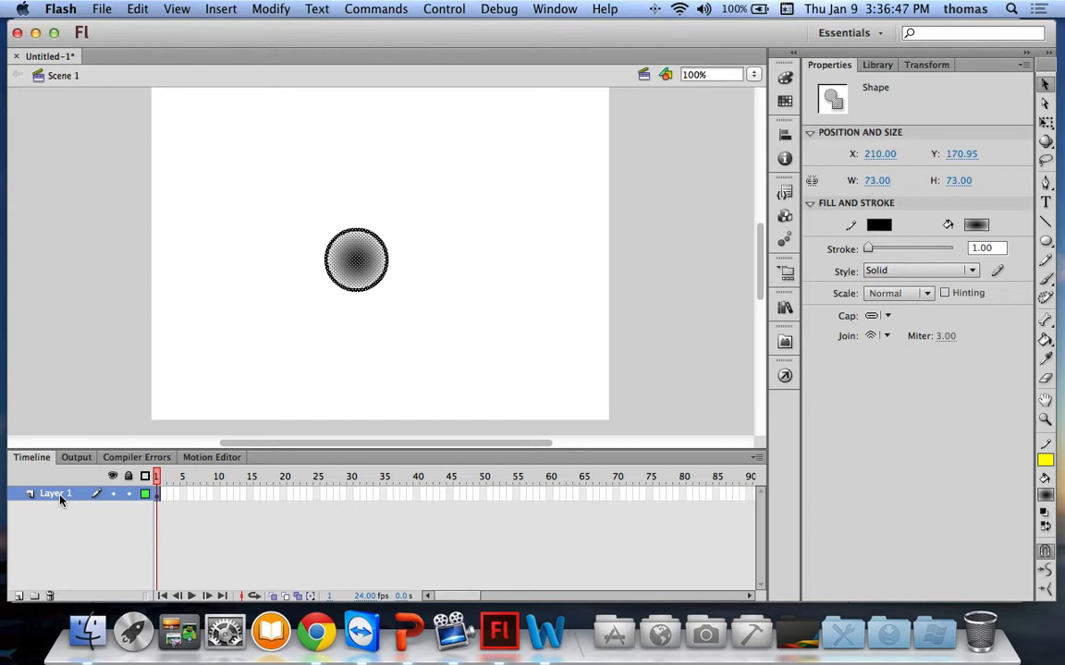
left_click(65, 528)
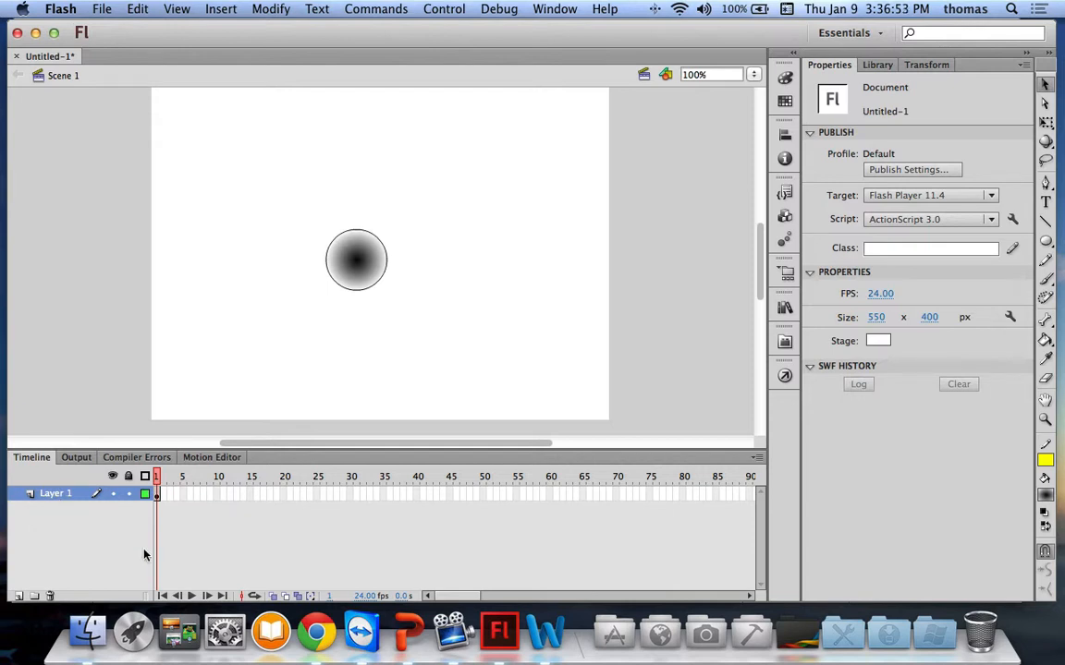
double_click(52, 498)
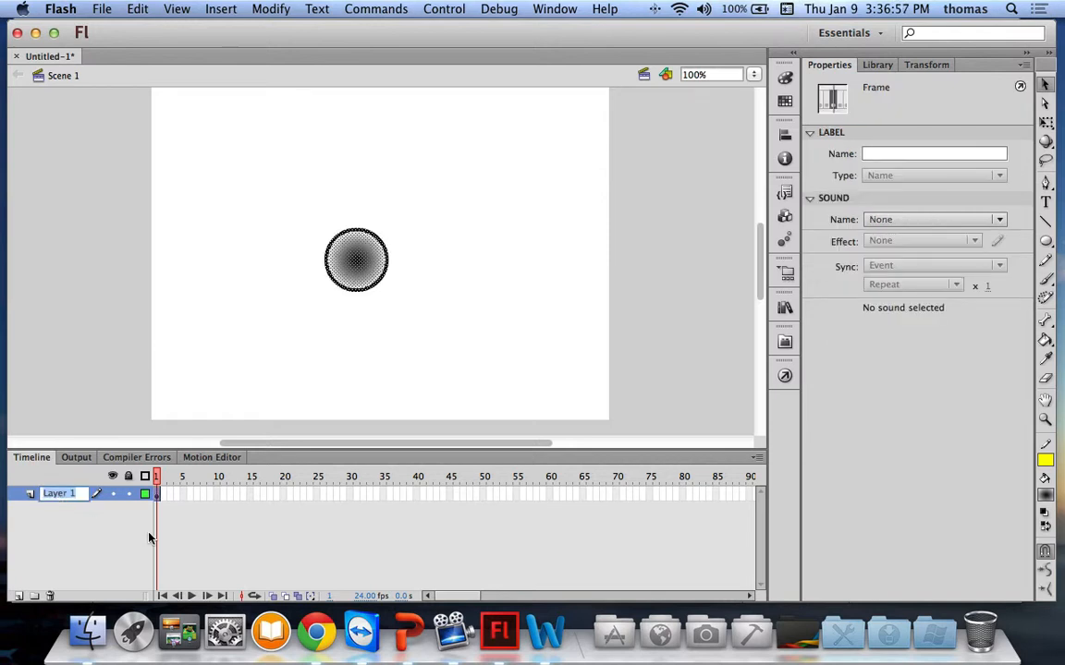
type("circle")
key("Return")
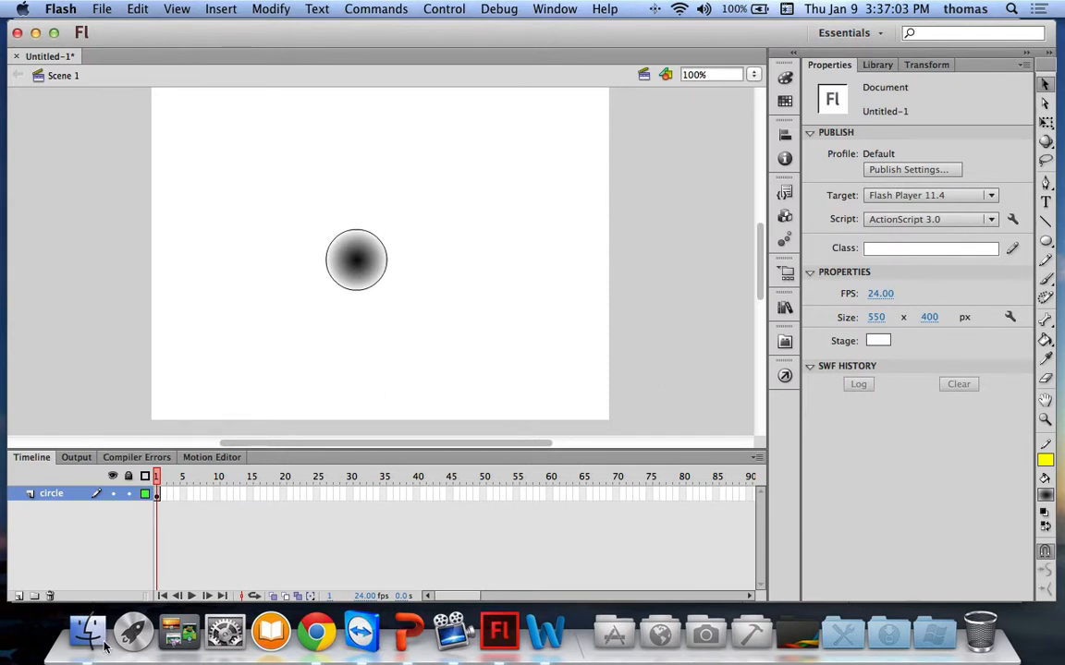
- Add a new layer above the circle layer and name it "text"
left_click(18, 596)
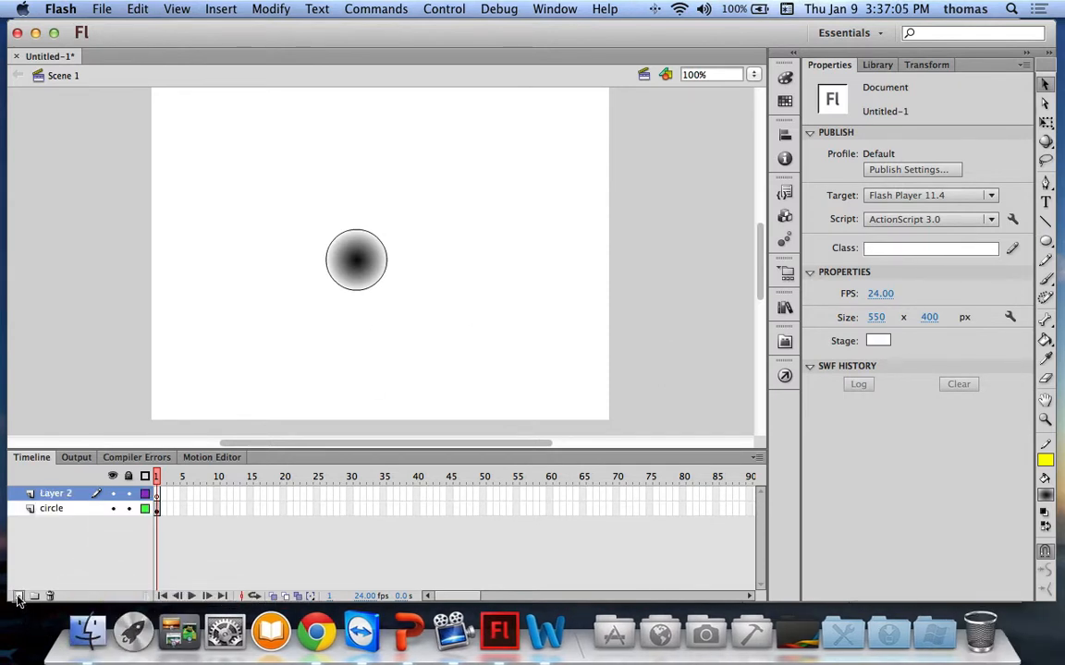
double_click(67, 494)
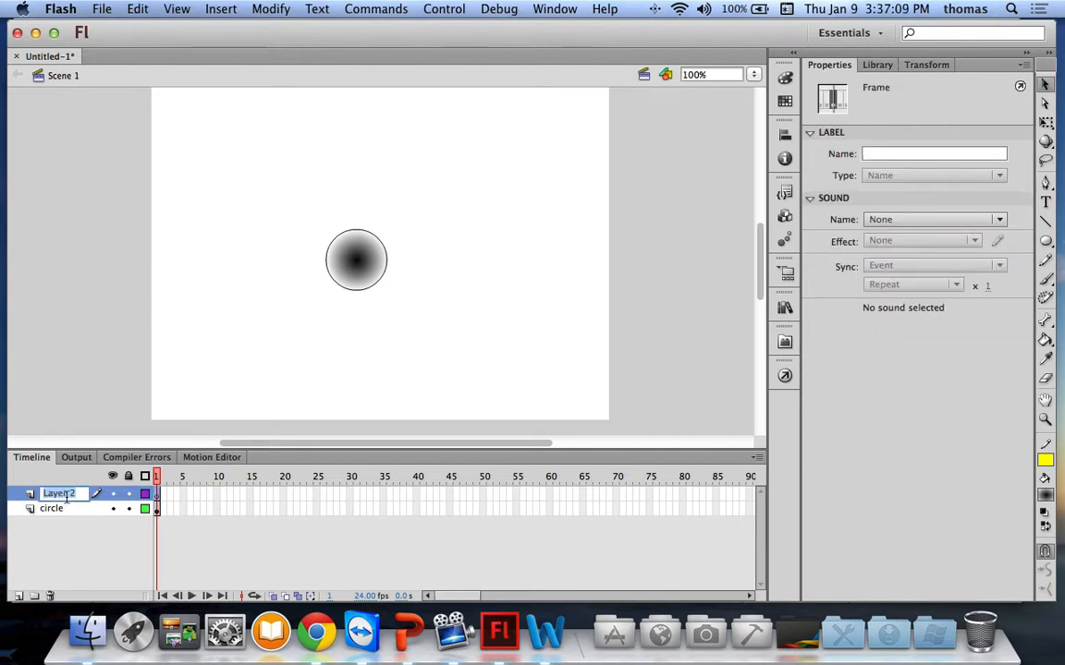
type("text")
key("Return")
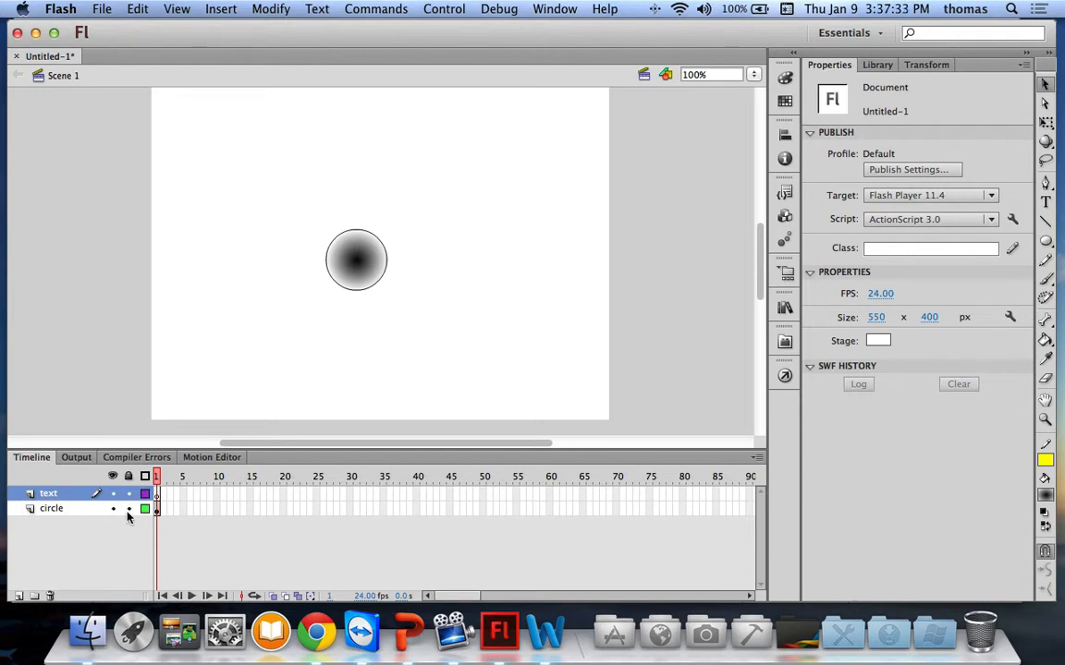
- Lock the circle layer, toggle its visibility off and back on, and test the lock by trying to move the circle
left_click(128, 510)
left_click(112, 511)
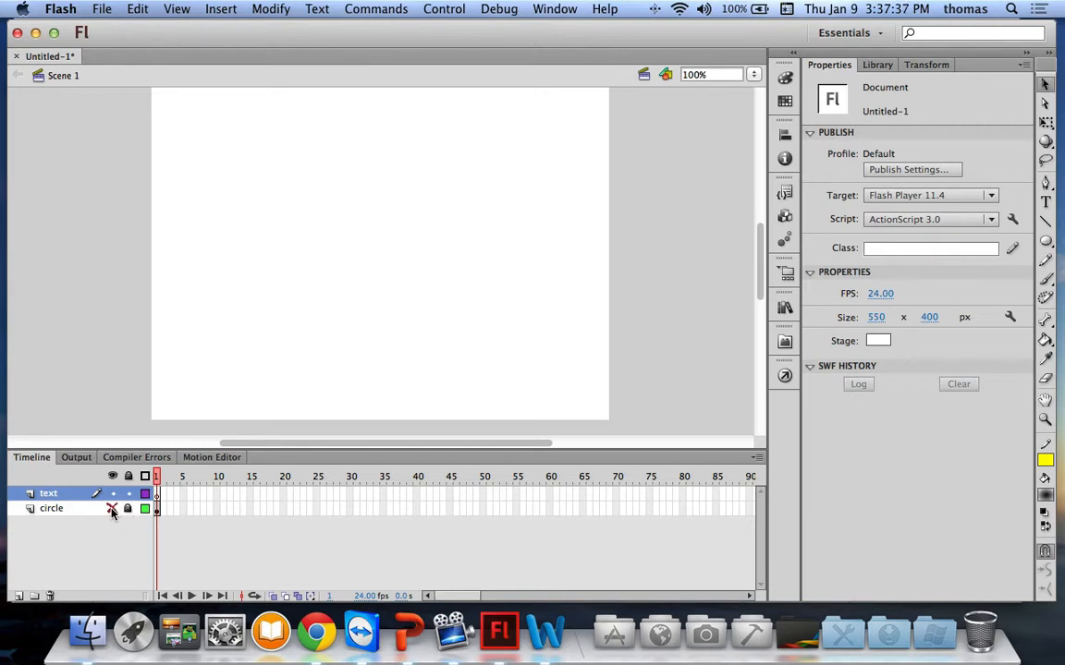
left_click(113, 511)
left_click(111, 512)
left_click(112, 512)
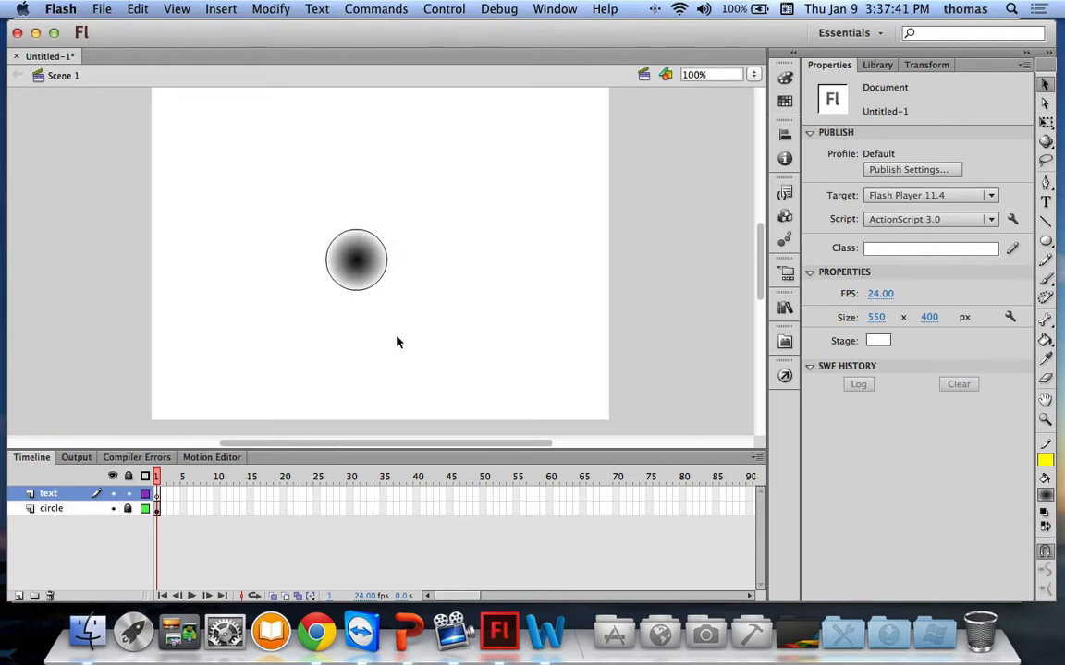
left_click_drag(364, 265, 387, 286)
- Add a static text "1" over the upper part of the circle on the text layer
left_click(1047, 204)
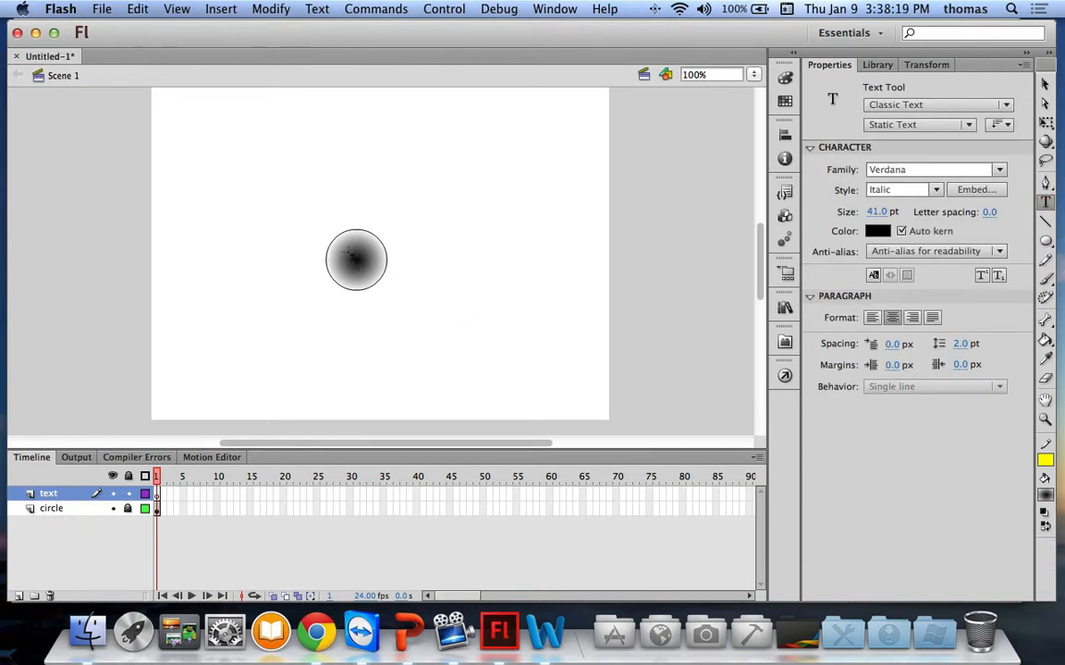
left_click(346, 252)
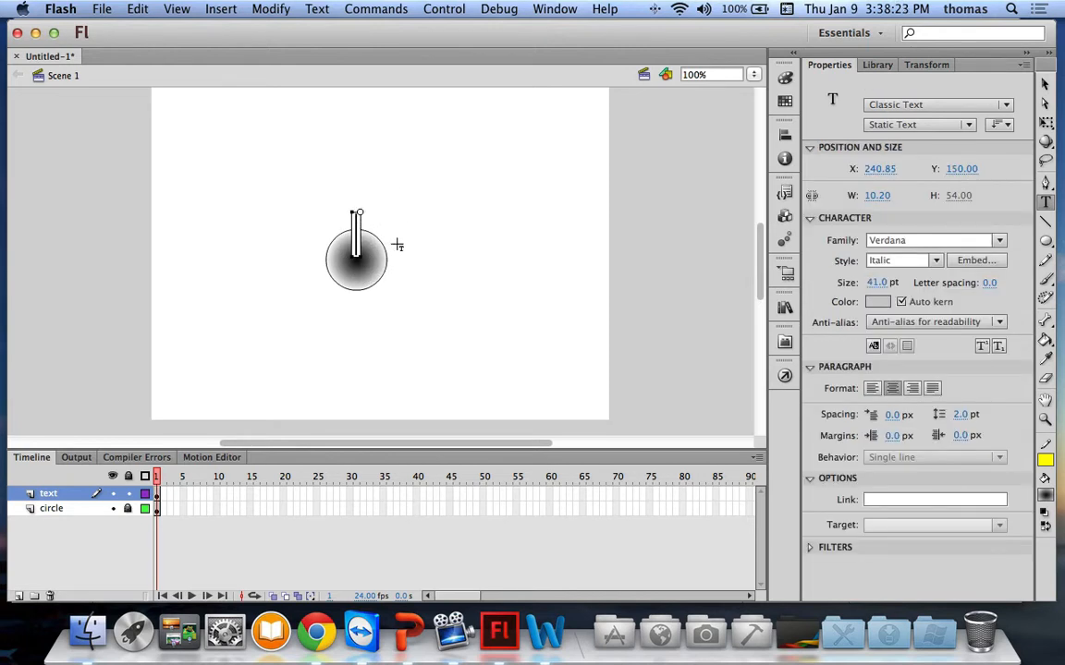
type("1")
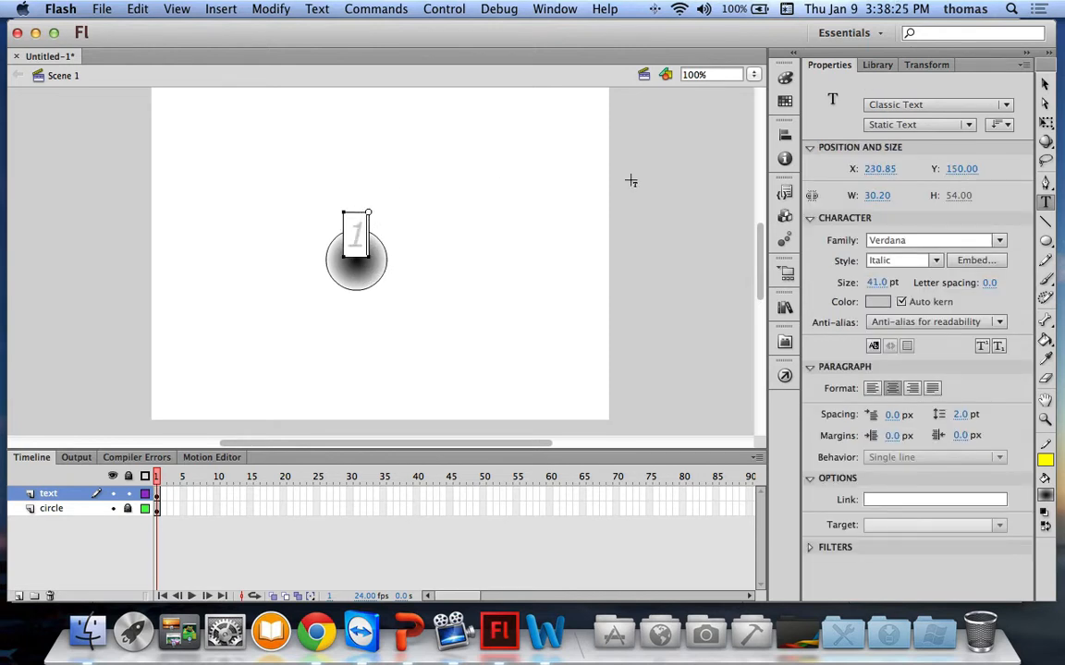
left_click(1046, 83)
left_click(378, 304)
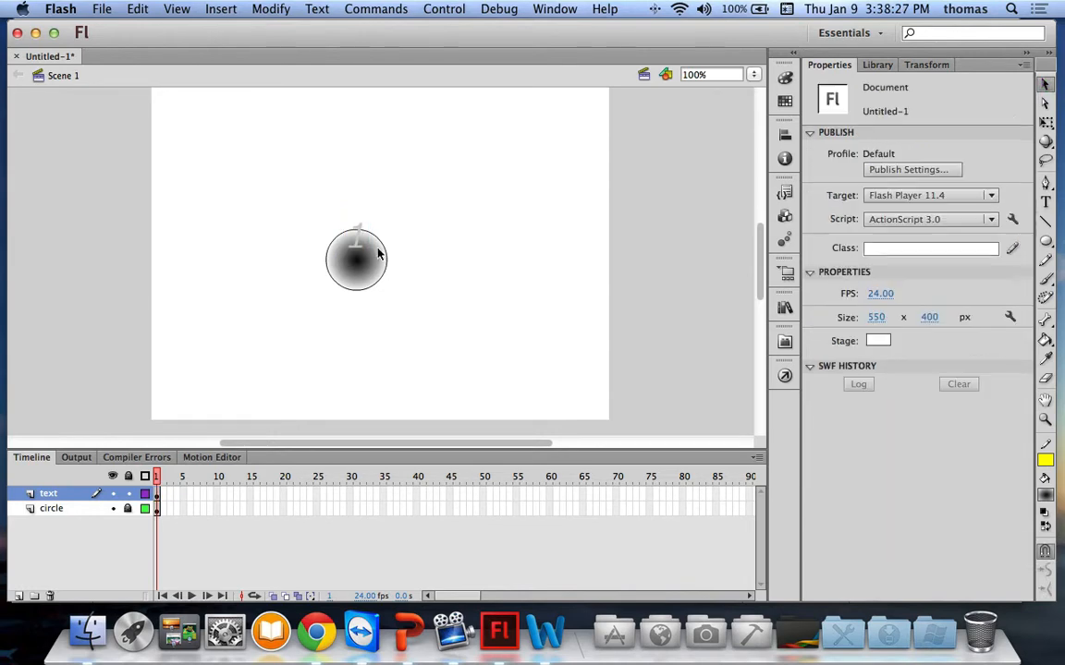
- Change the color of the "1" text to white
left_click(357, 240)
left_click(458, 262)
left_click(878, 65)
left_click(830, 66)
left_click(357, 248)
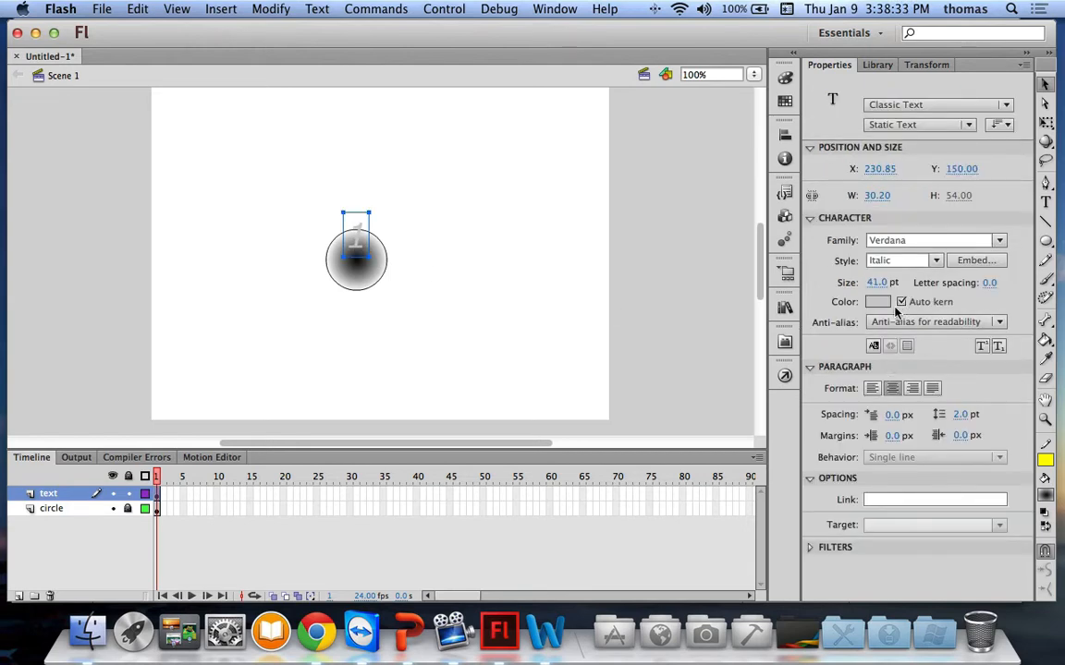
left_click(878, 303)
left_click(816, 396)
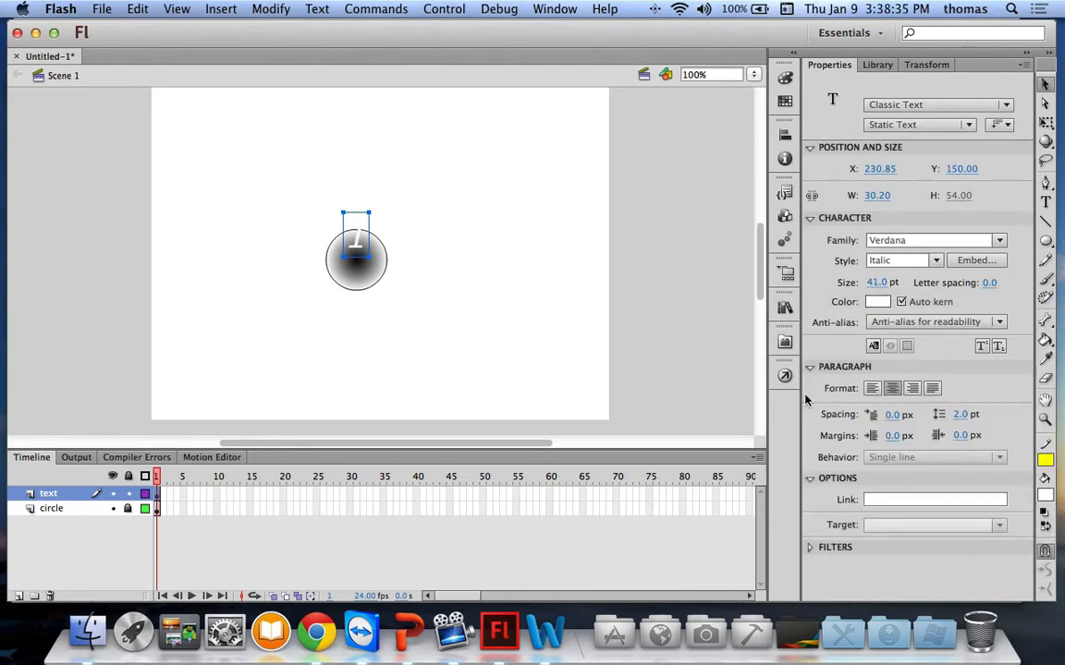
- Move the "1" down to the center of the gradient circle, at about Y 176
left_click(405, 251)
left_click_drag(358, 245, 357, 262)
left_click(357, 340)
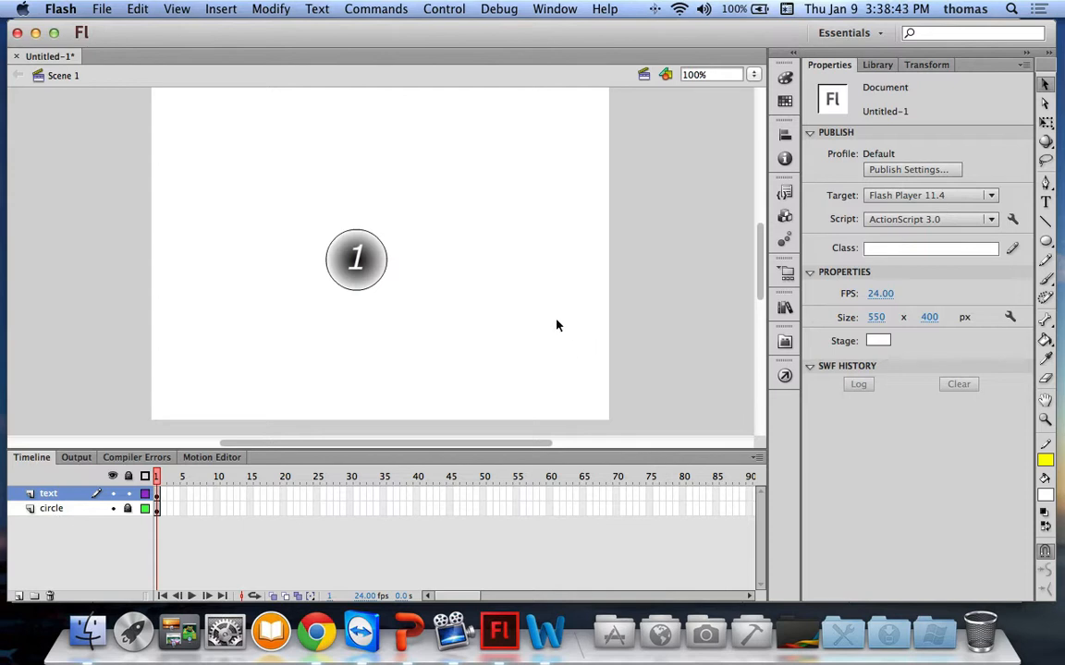
- Select the "1" over the circle, turn it into a group, and check the new group's selection
left_click_drag(306, 201, 421, 345)
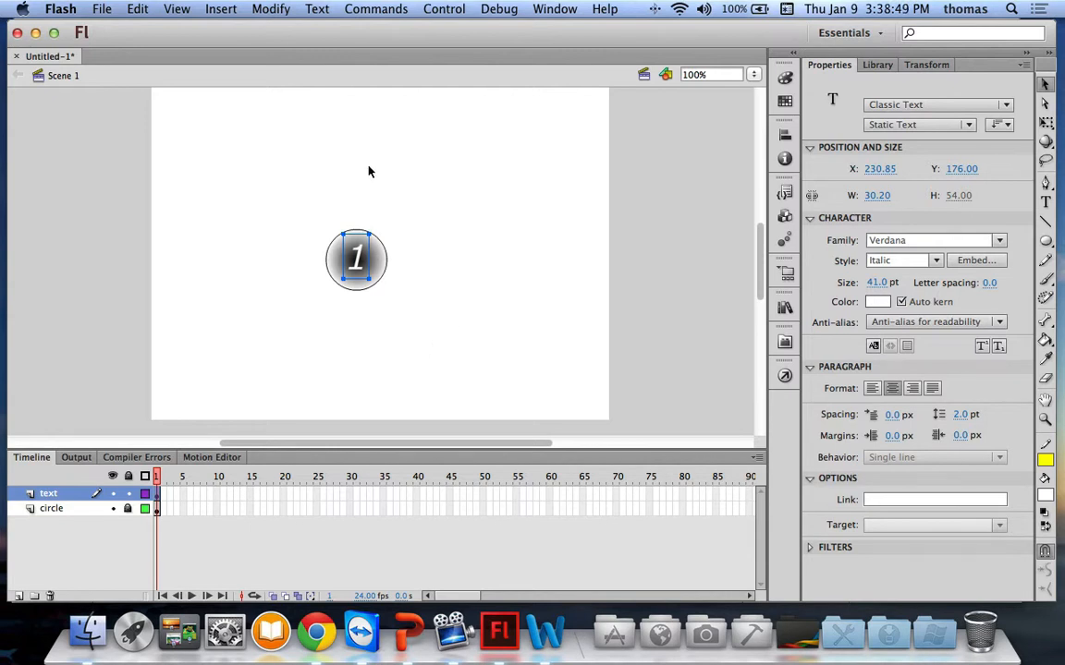
left_click(271, 10)
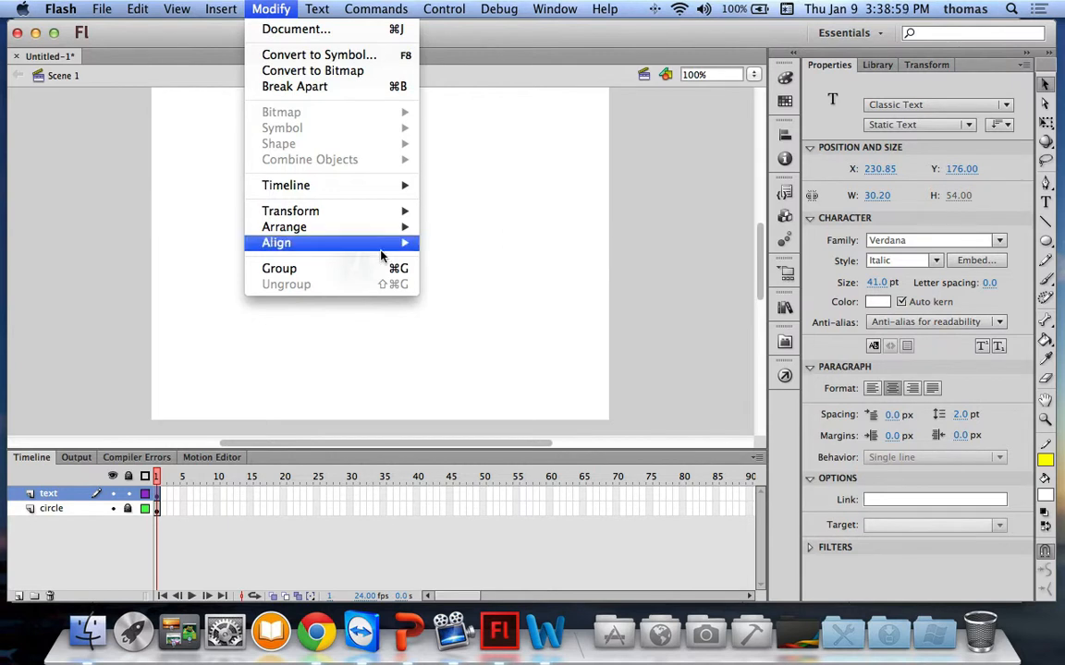
left_click(337, 269)
left_click(437, 295)
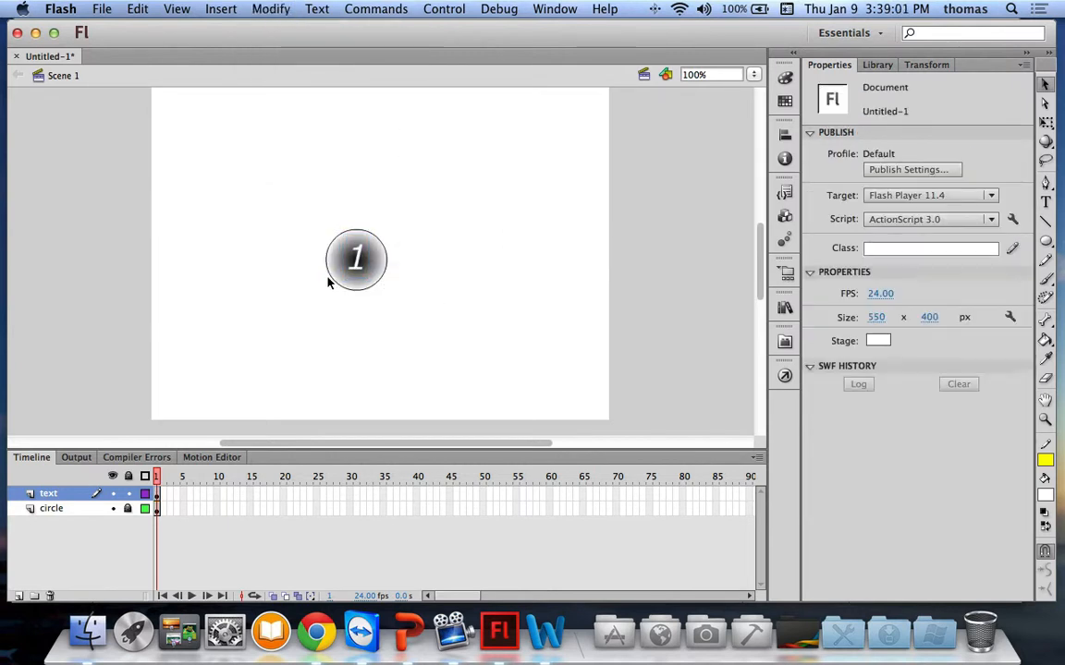
left_click(354, 267)
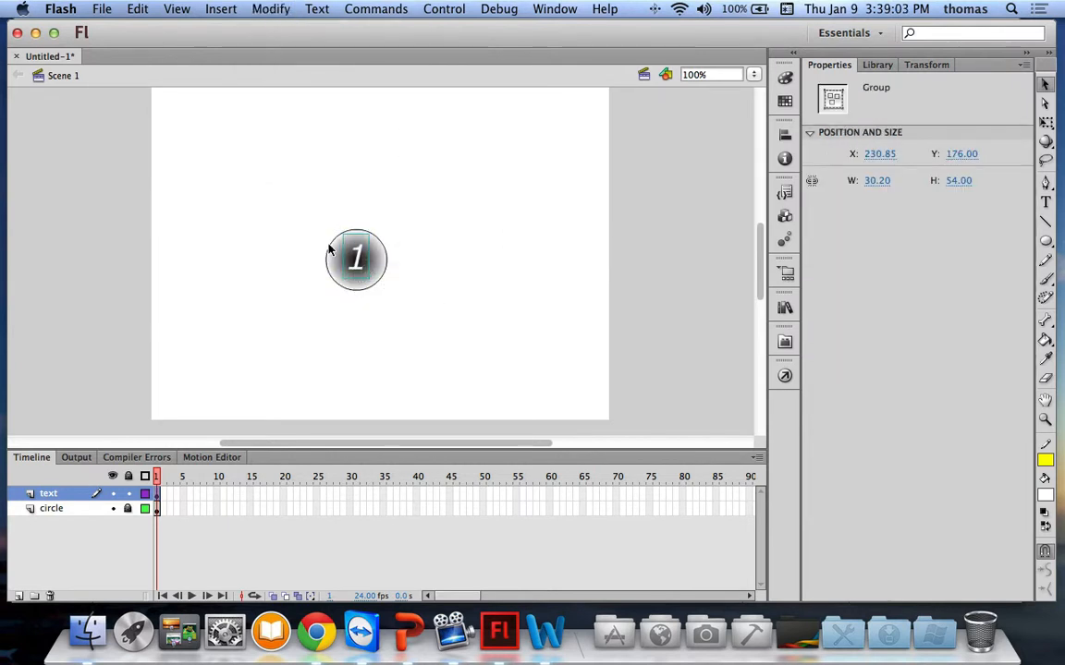
- Try moving the grouped "1" upward within the circle, and undo the move
left_click_drag(313, 213, 407, 314)
right_click(365, 277)
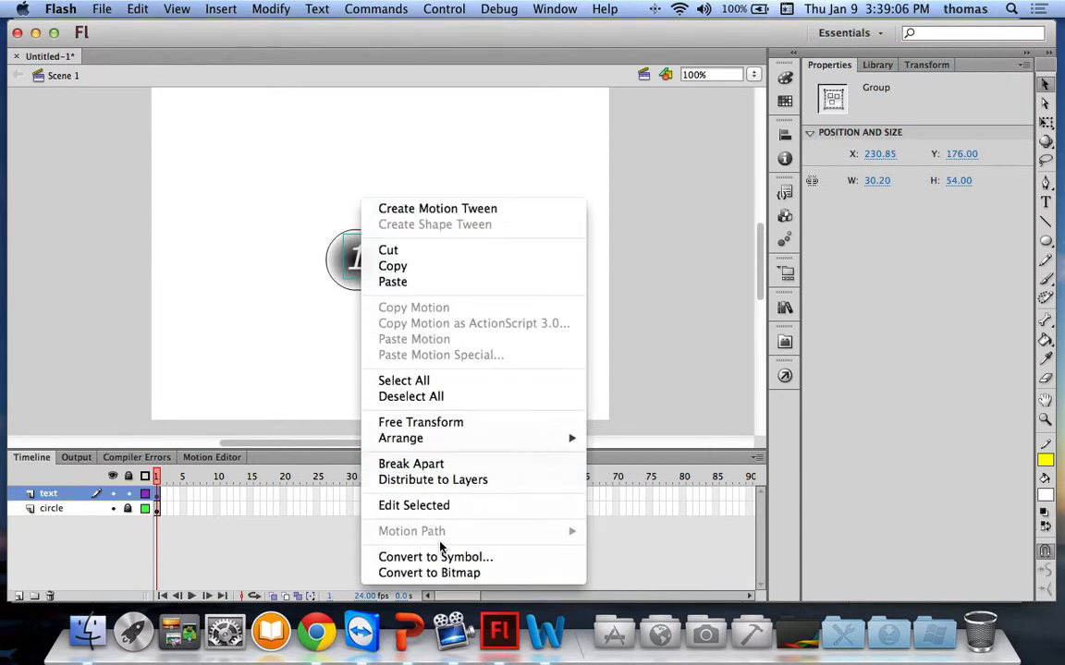
left_click(242, 322)
left_click(357, 286)
mouse_move(358, 280)
left_mouse_down()
mouse_move(399, 288)
mouse_move(352, 270)
left_mouse_up()
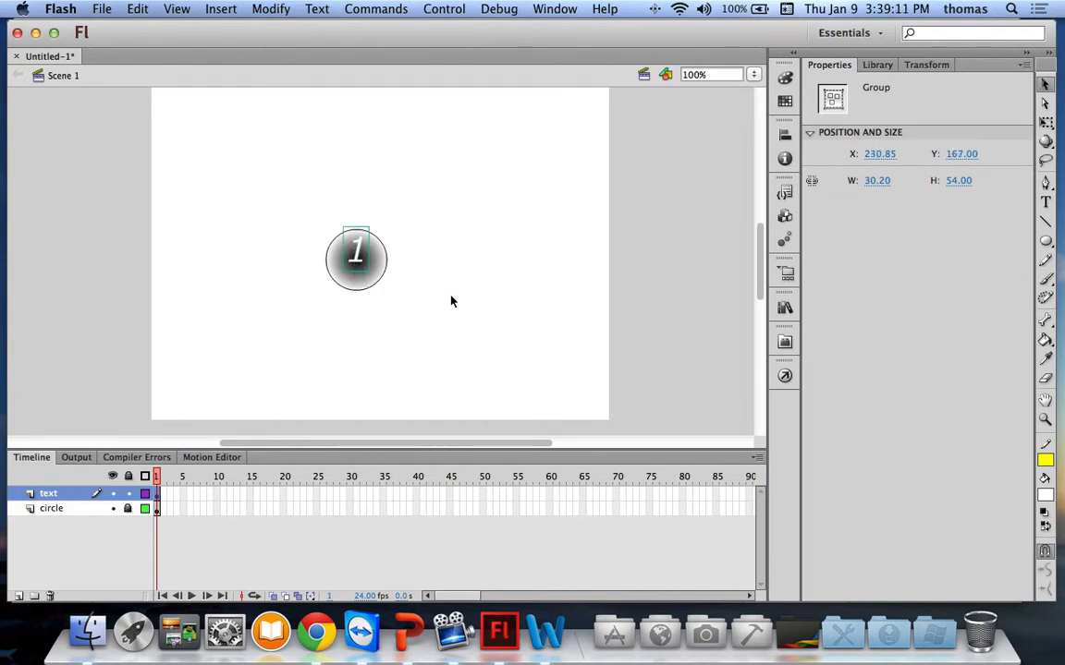
key("super+z")
- Unlock the circle layer and group the circle's fill and outline
left_click(126, 511)
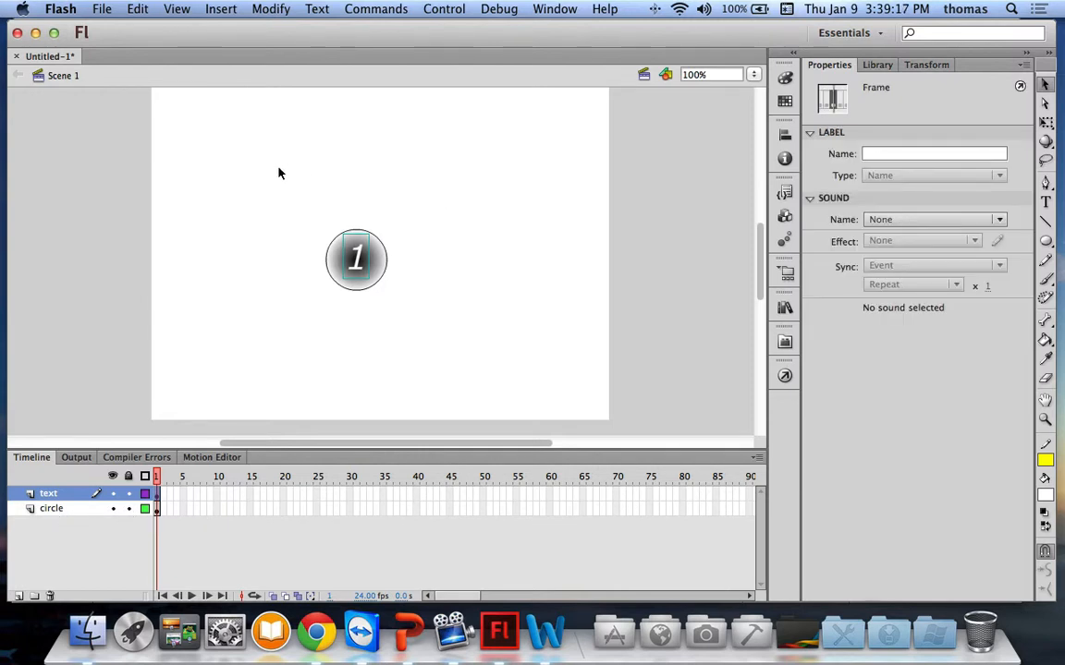
left_click_drag(278, 169, 423, 343)
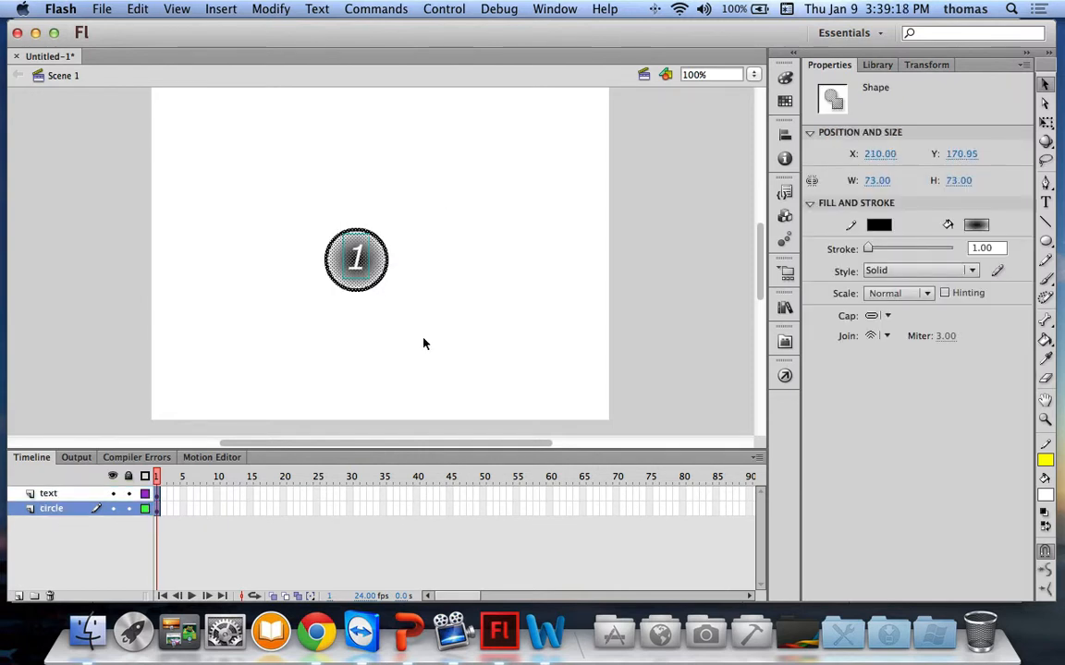
key("super+g")
left_click(411, 291)
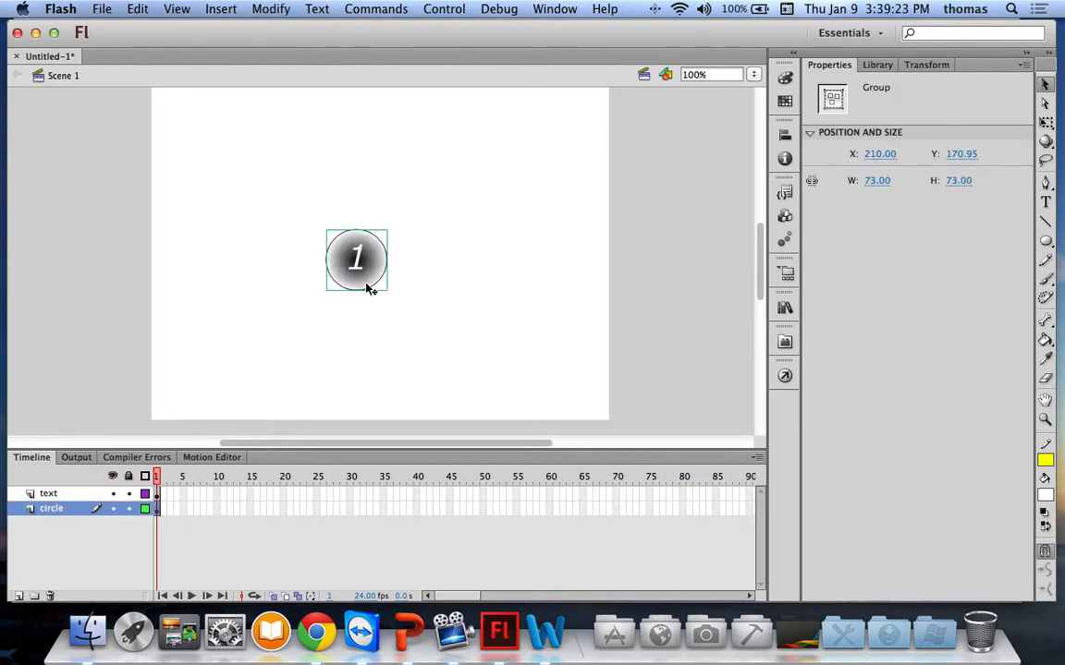
- Try moving the circle group away from the "1", and undo the moves
left_click_drag(368, 286, 339, 303)
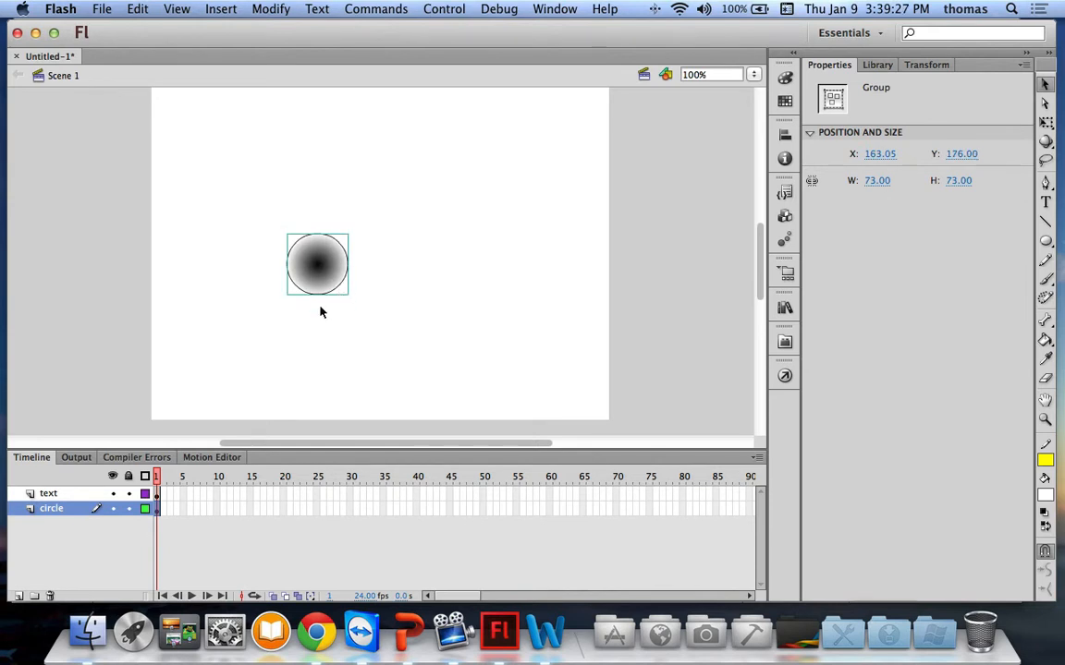
key("super+z")
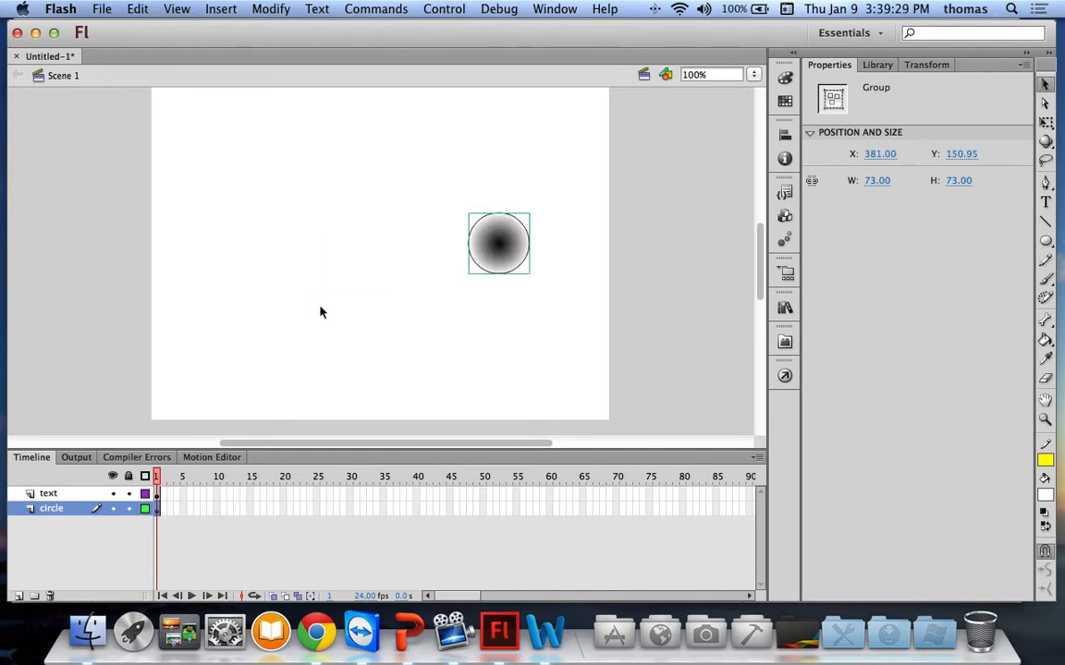
key("super+z")
left_click(430, 317)
- Select the circle and "1" groups together and move them sideways, placing the circle at about X 244
left_click(360, 270)
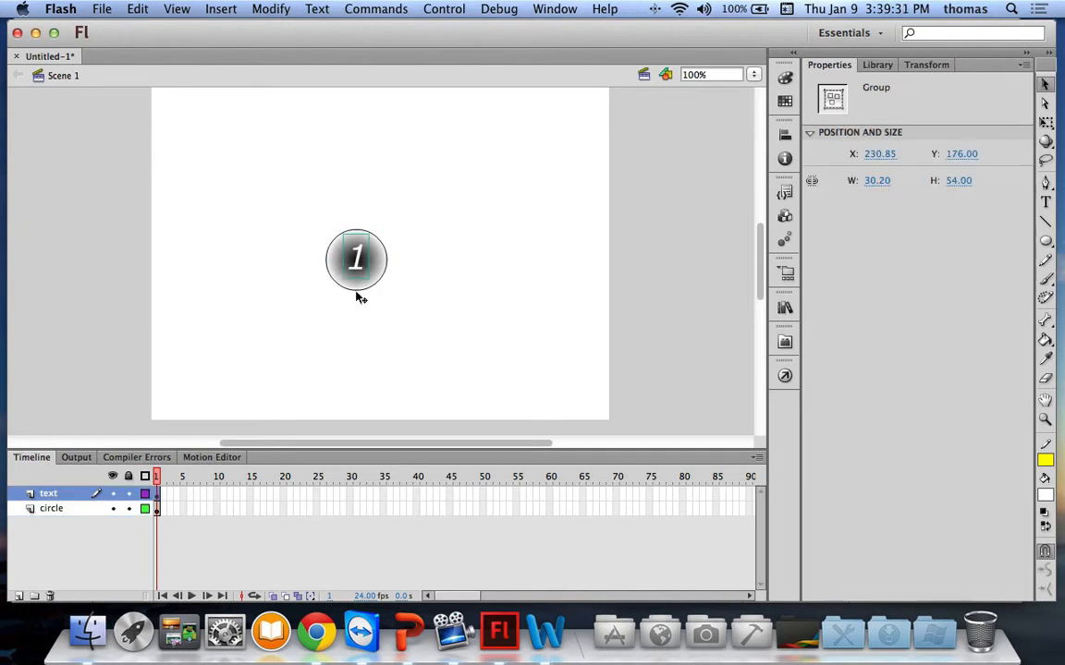
left_click(356, 289)
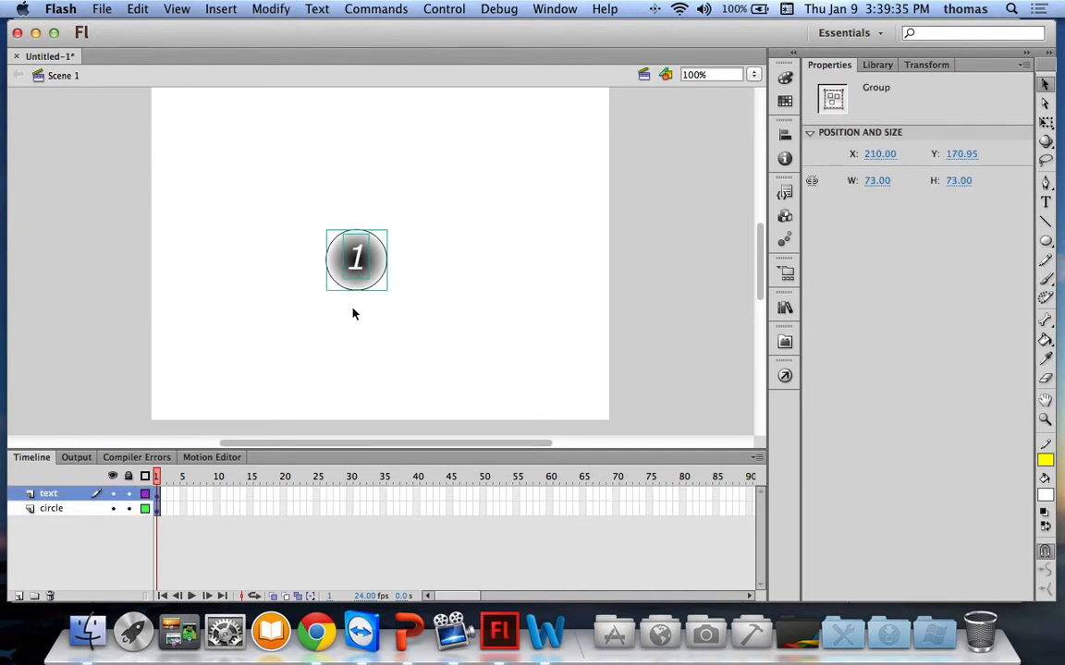
left_click_drag(285, 202, 421, 337)
left_click_drag(380, 280, 413, 287)
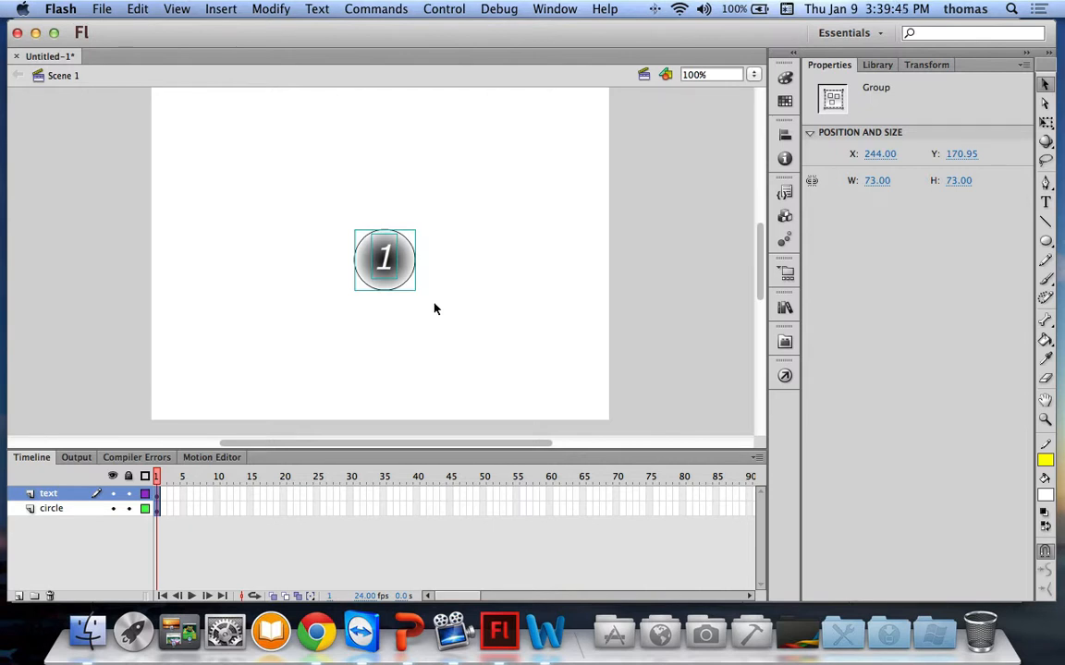
- Convert the selected circle and "1" groups to a movie clip symbol named circleOne, and show it in the library
right_click(404, 266)
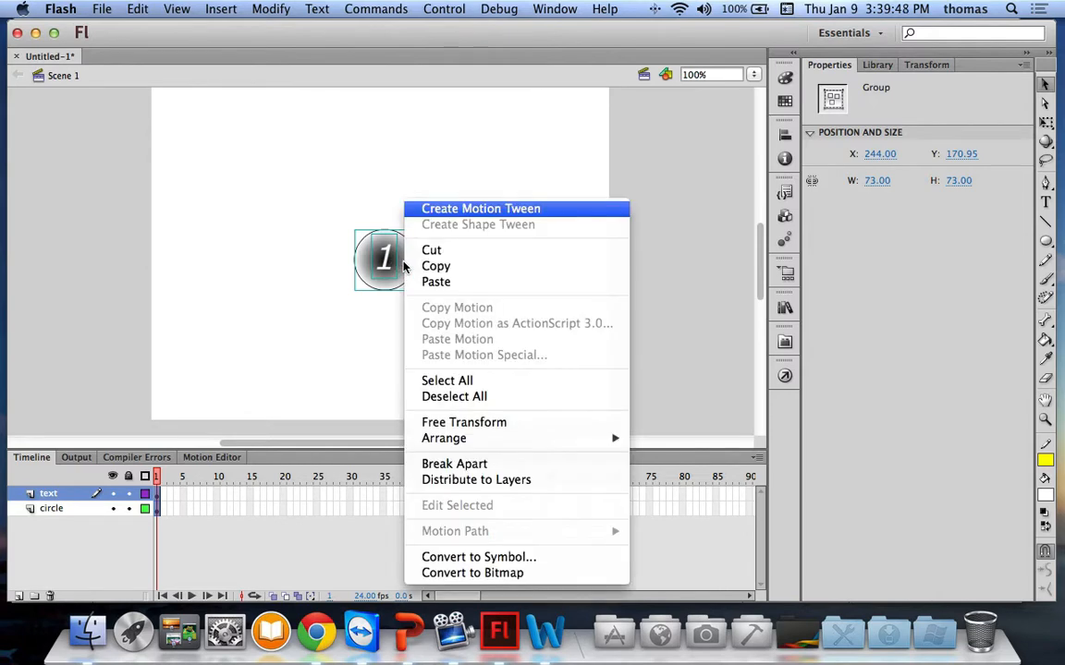
left_click(513, 557)
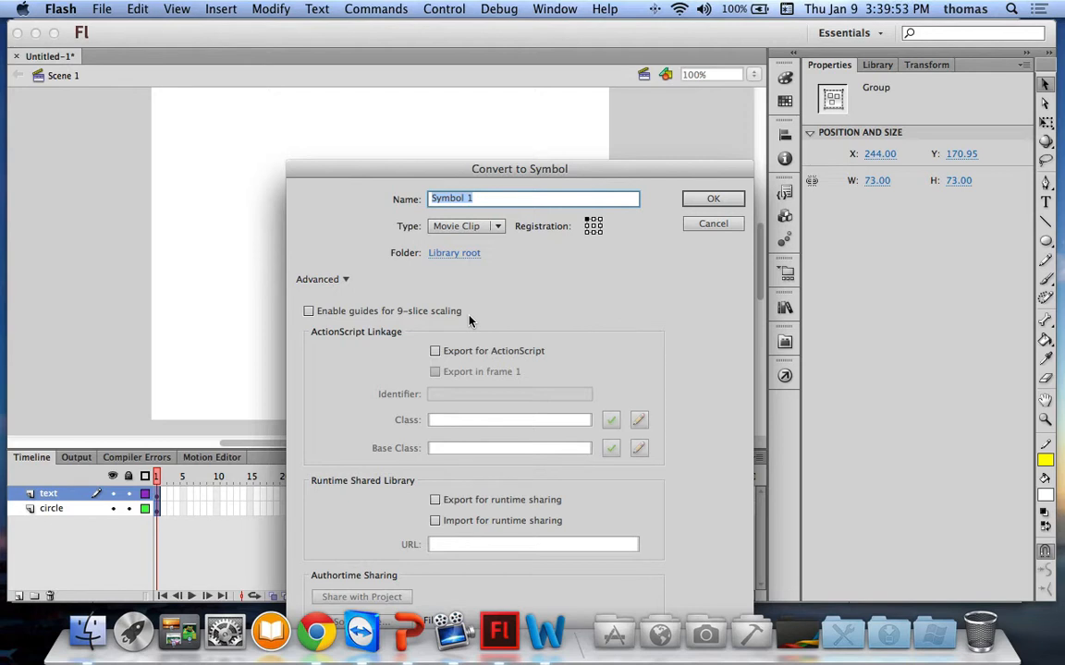
type("circleOne")
key("Return")
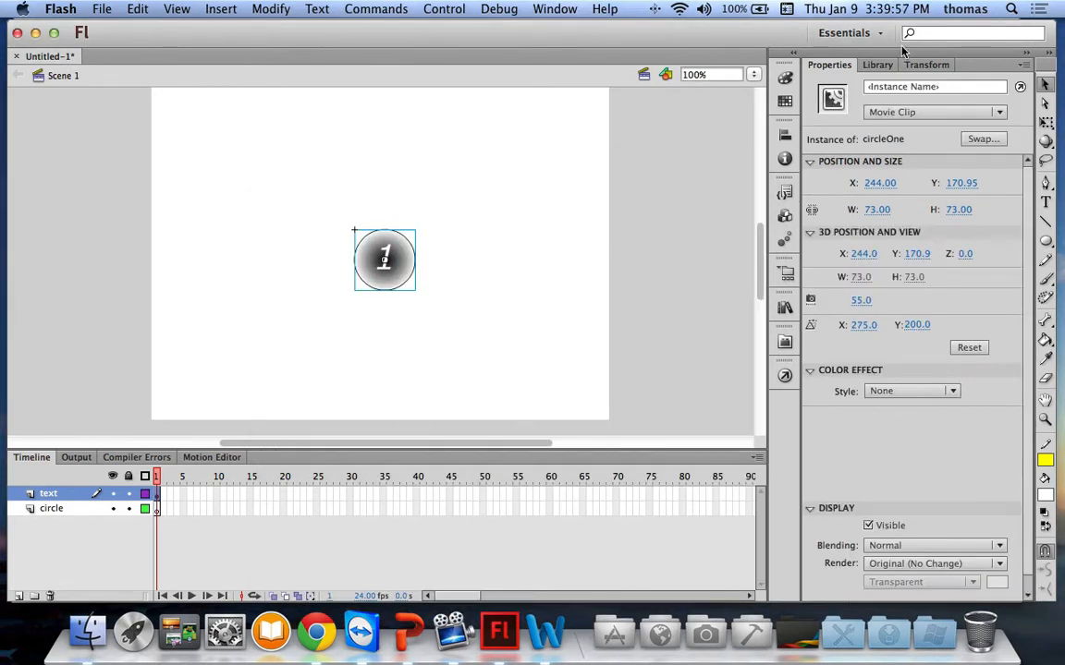
left_click(877, 65)
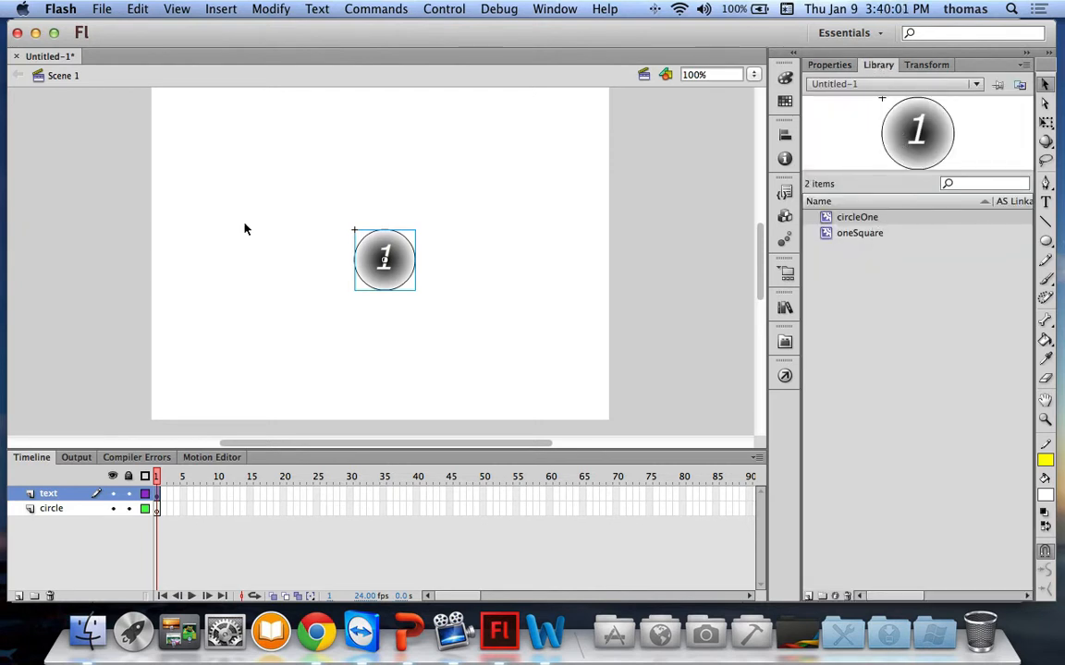
left_click(397, 360)
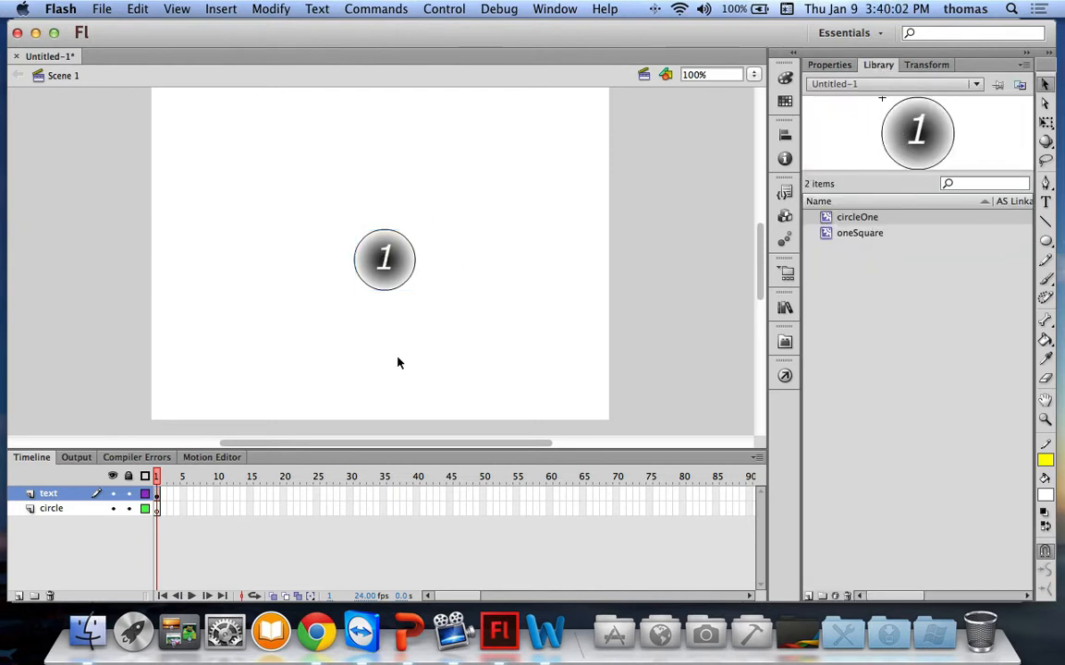
- Open the circleOne symbol for editing, inspect its nested groups, and return to Scene 1
left_click(398, 283)
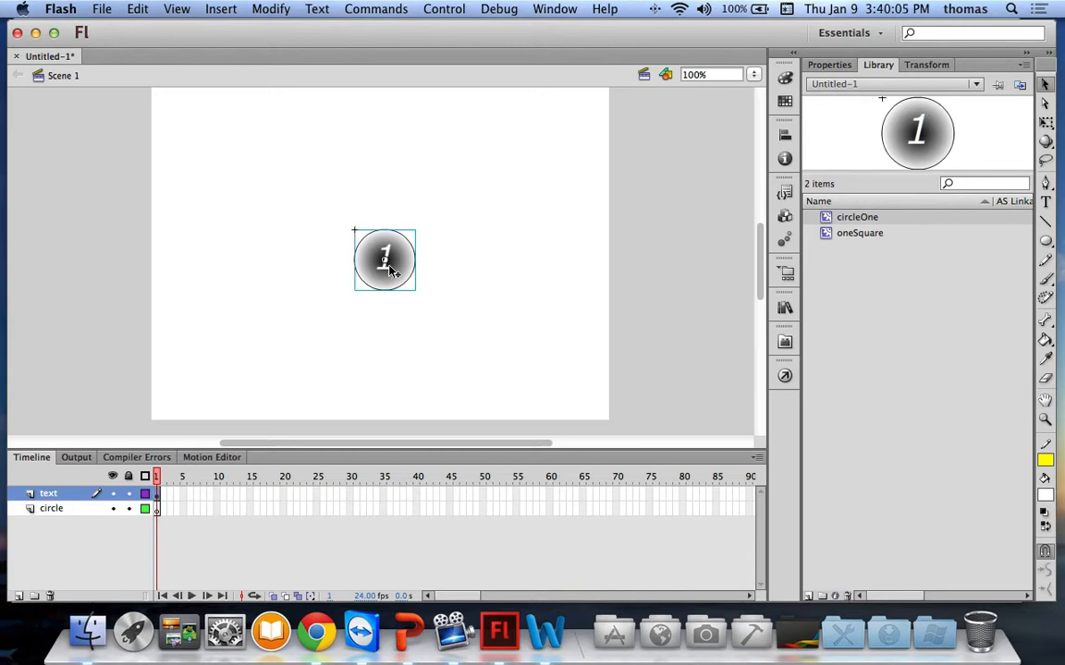
double_click(390, 269)
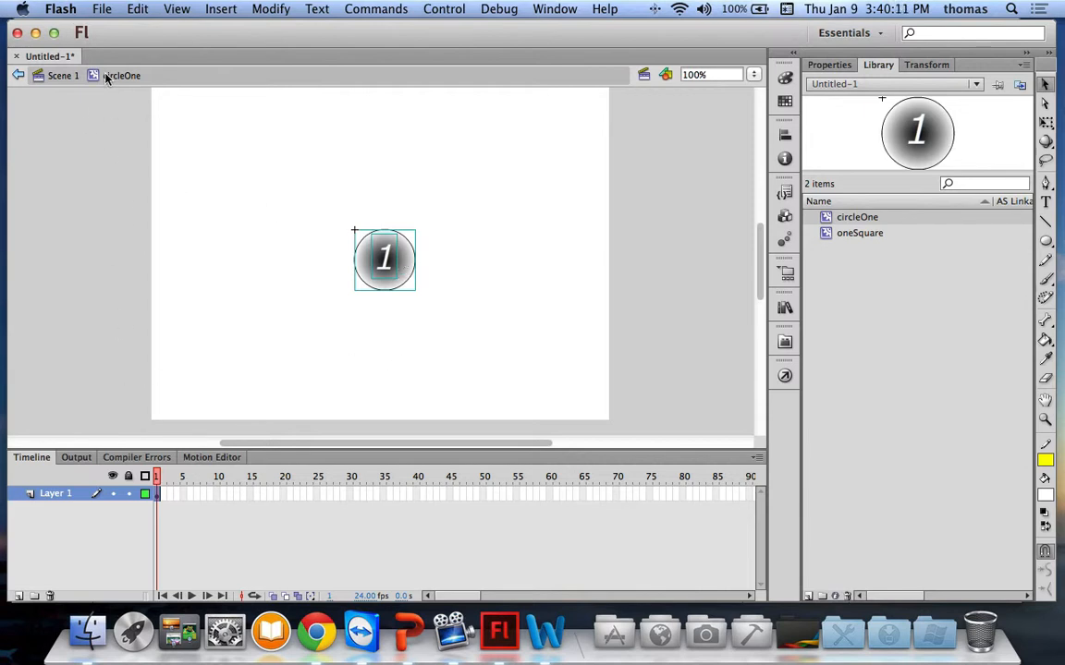
double_click(355, 247)
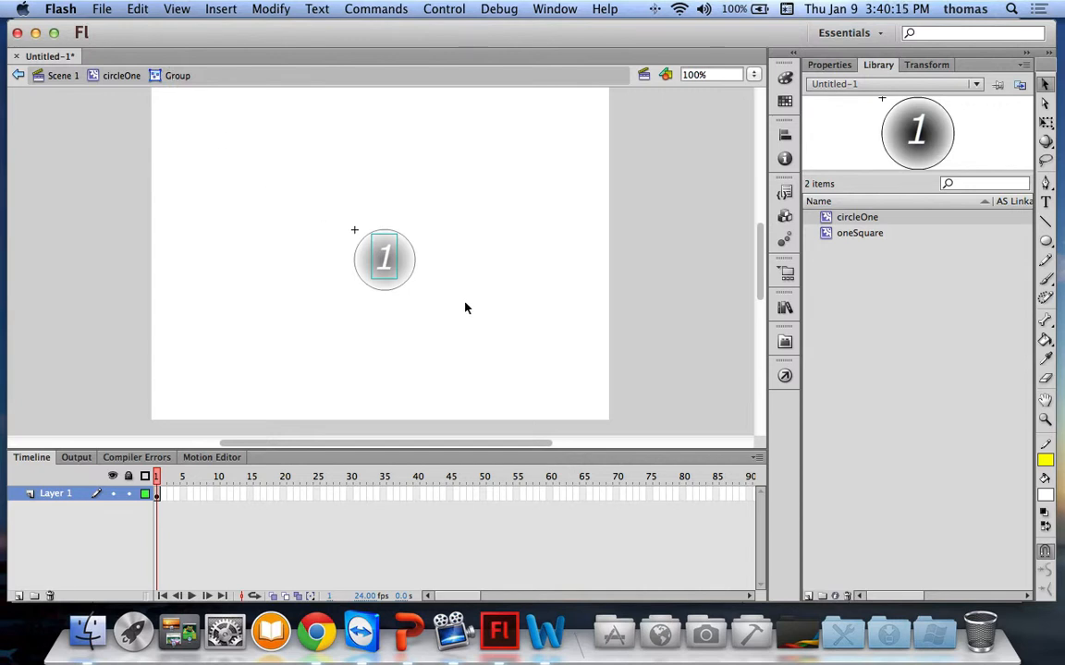
double_click(409, 285)
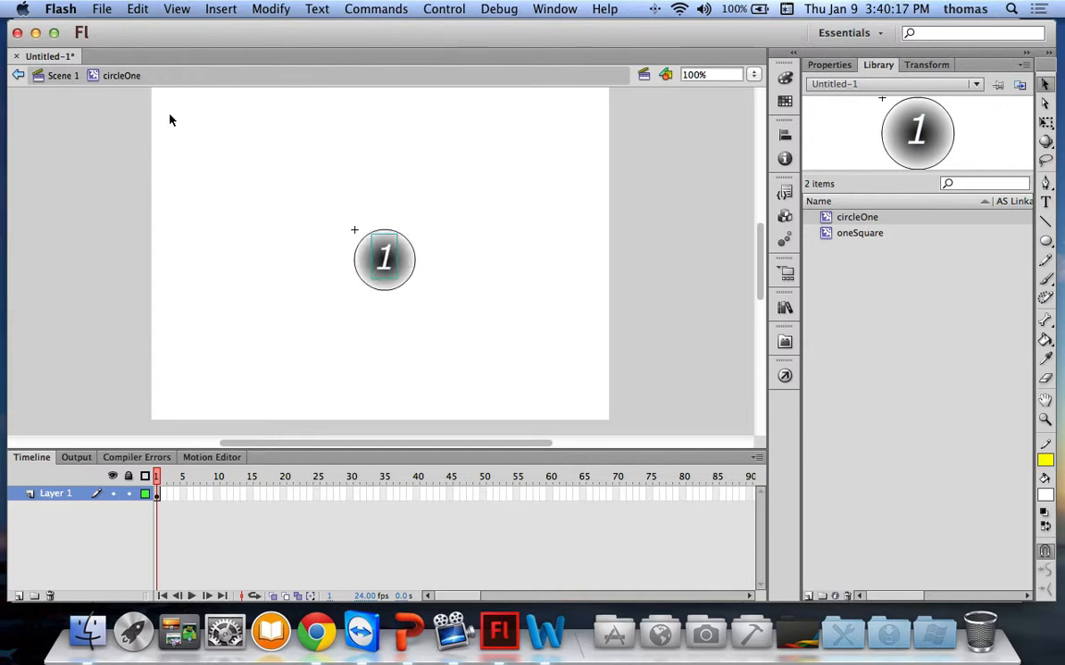
double_click(400, 259)
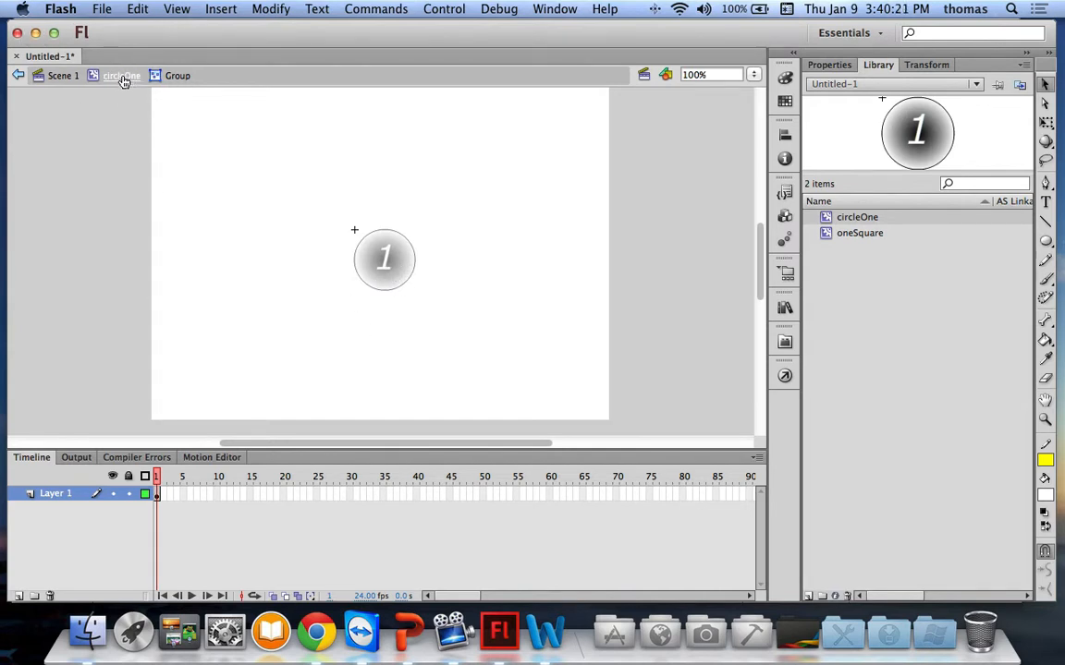
left_click(59, 82)
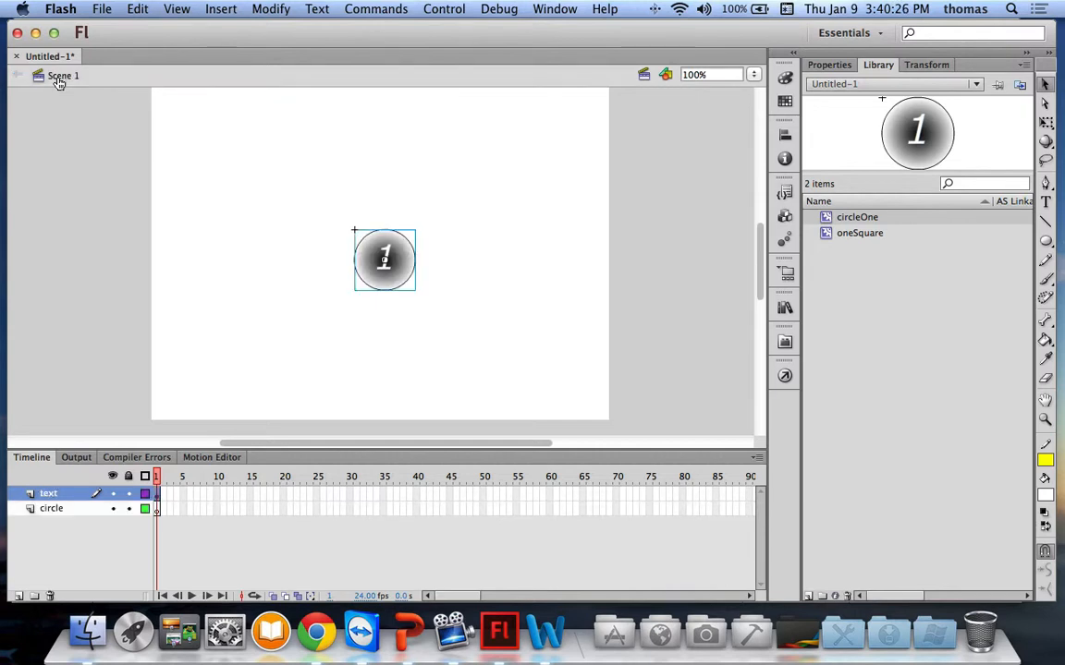
- Delete the circleOne instance from the stage
left_click(454, 294)
left_click_drag(320, 183, 425, 296)
key("Delete")
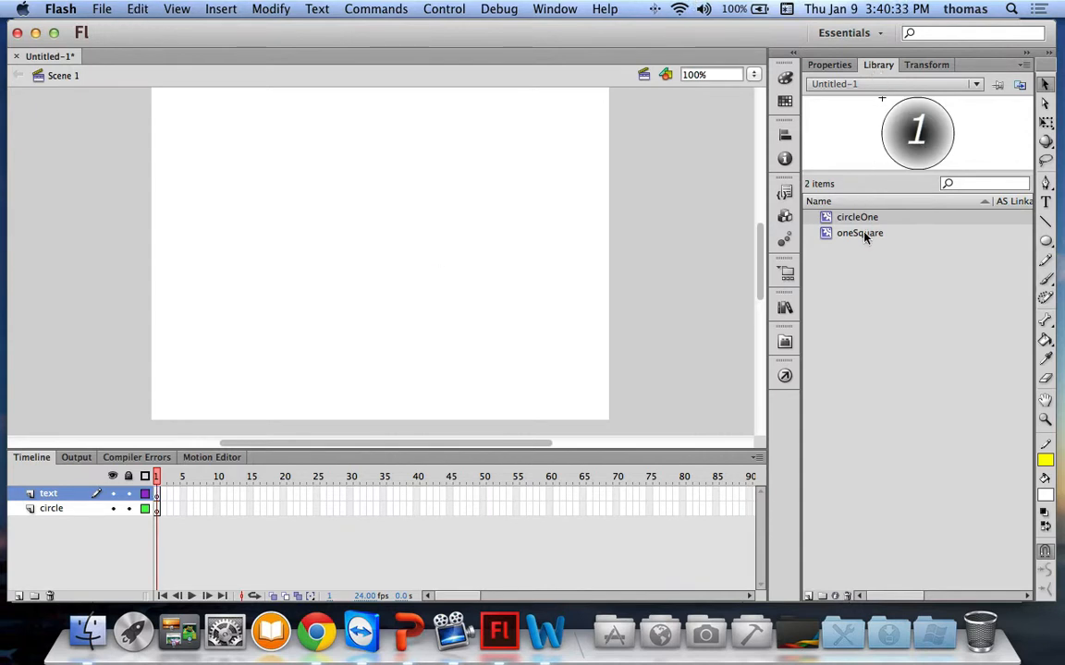
- Place two instances of circleOne and one instance of oneSquare from the library on the stage
left_click_drag(866, 218, 383, 257)
left_click_drag(832, 227, 453, 329)
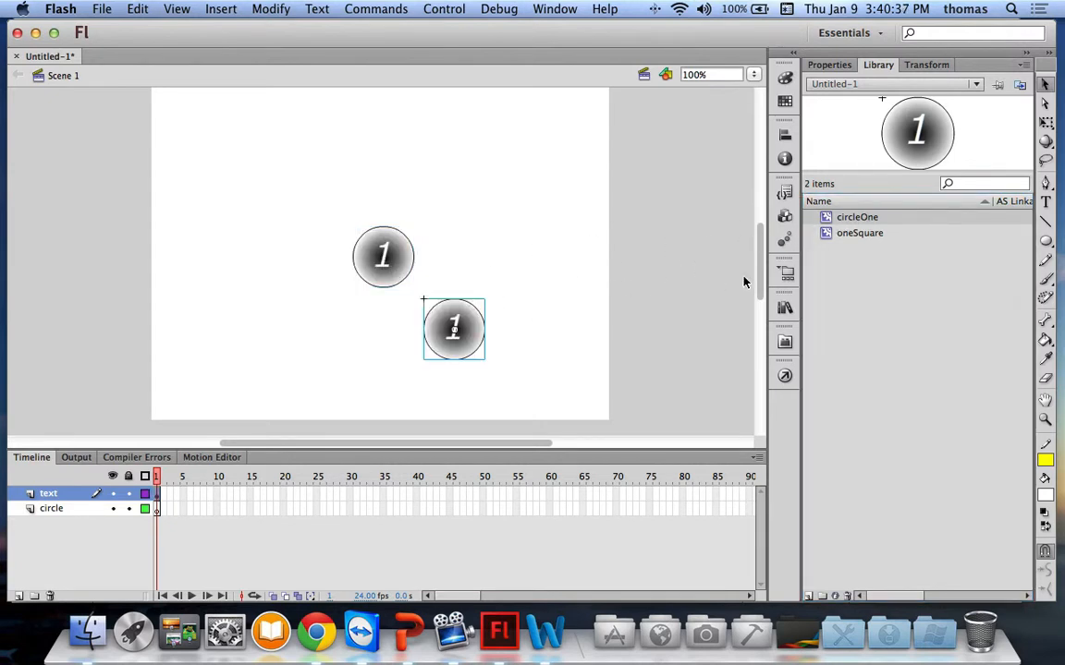
left_click_drag(855, 232, 473, 225)
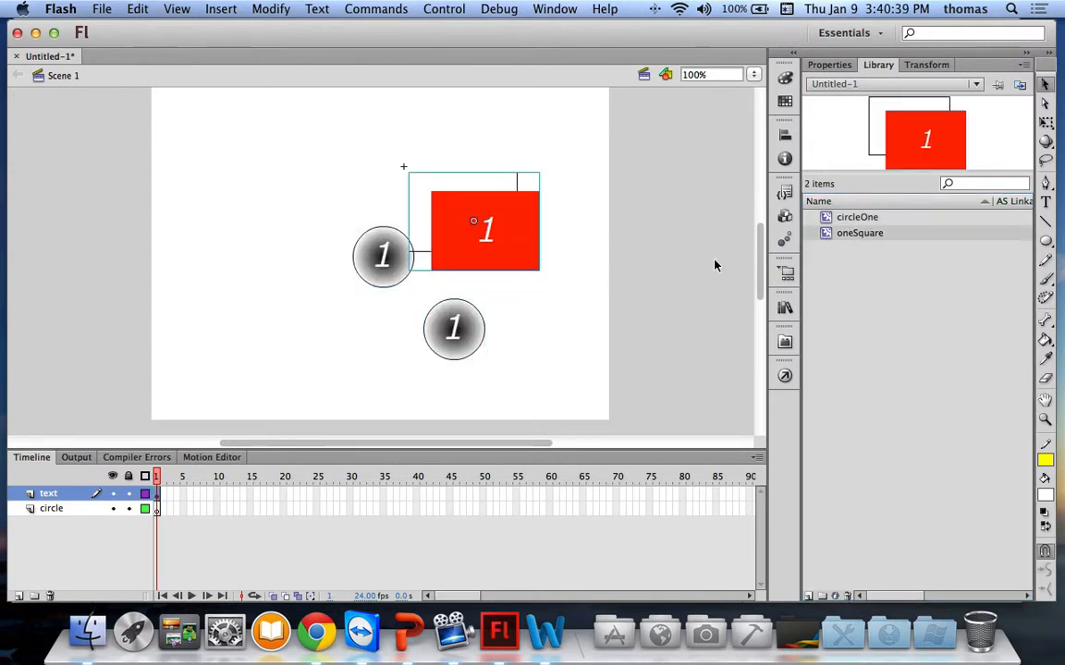
- Place another circleOne instance on the stage and delete all the instances from the stage
left_click_drag(857, 218, 511, 255)
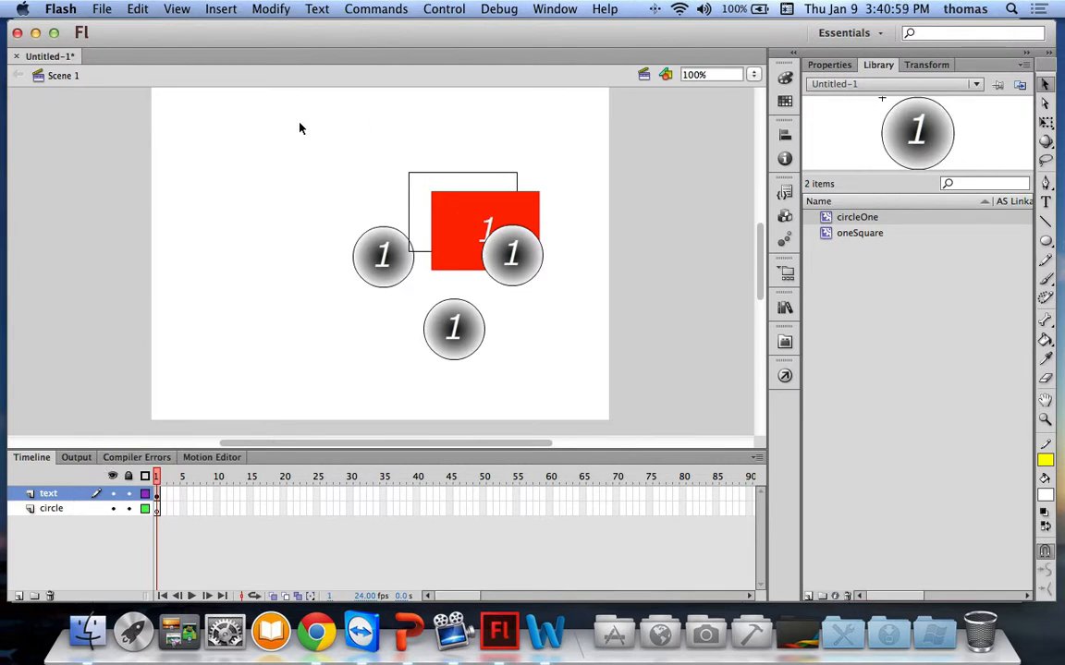
left_click_drag(298, 124, 571, 396)
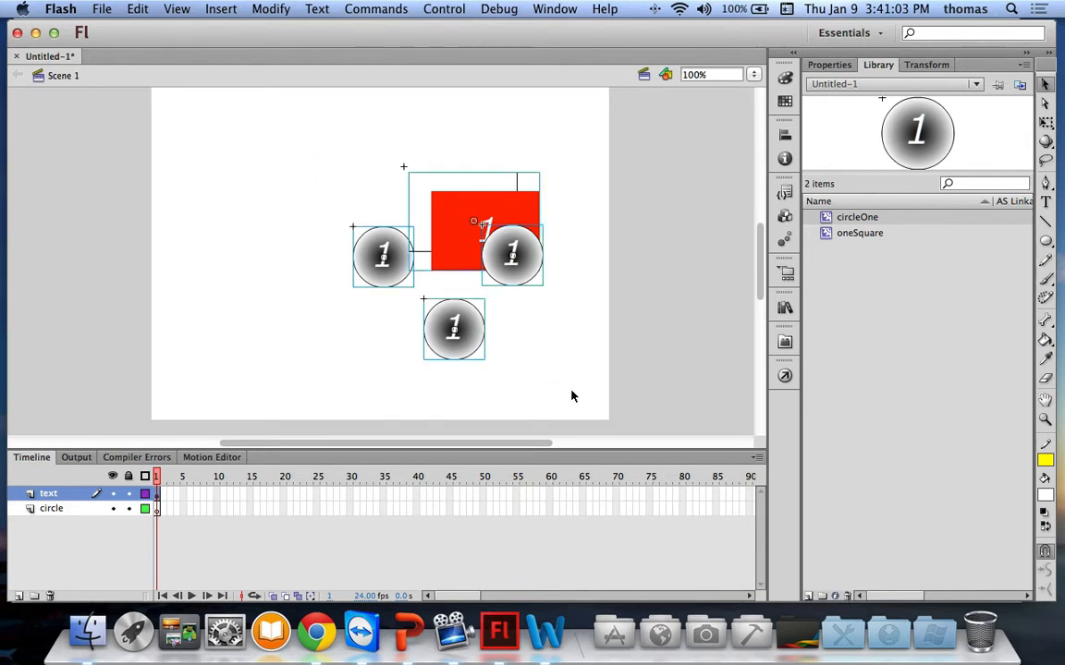
key("Delete")
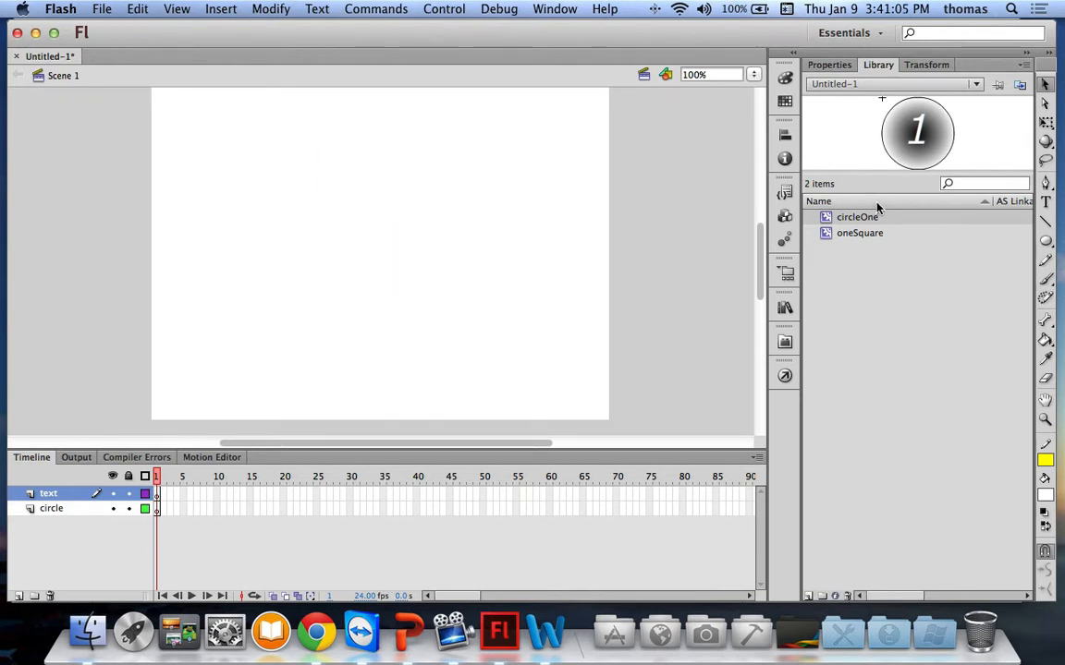
- Place a circleOne instance from the library near the left edge of the empty stage
left_click_drag(860, 216, 197, 259)
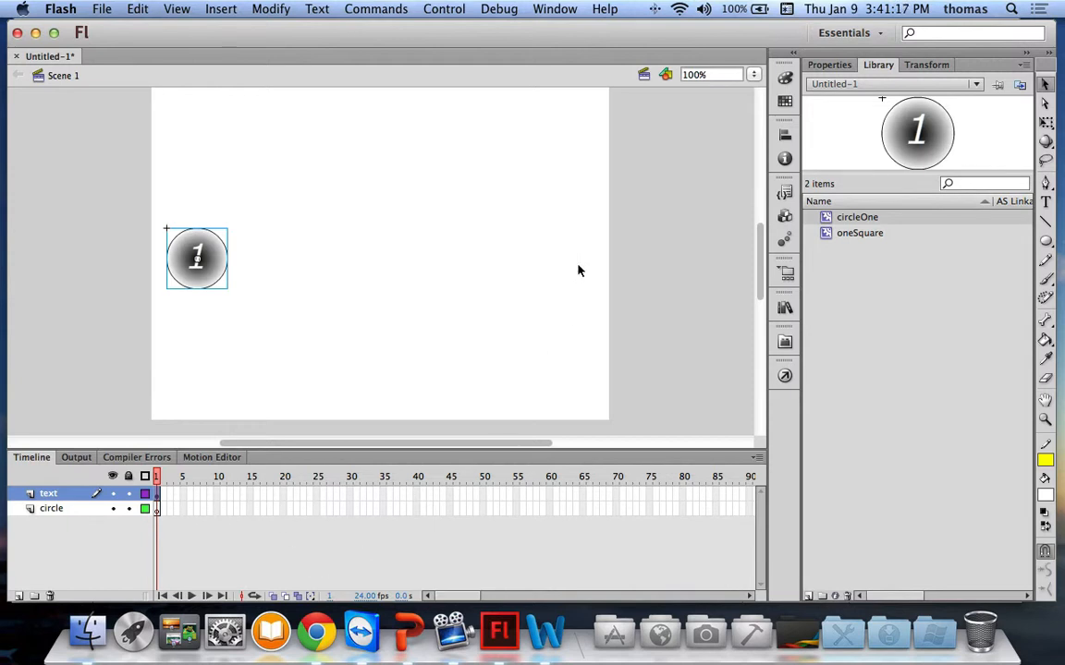
left_click(555, 166)
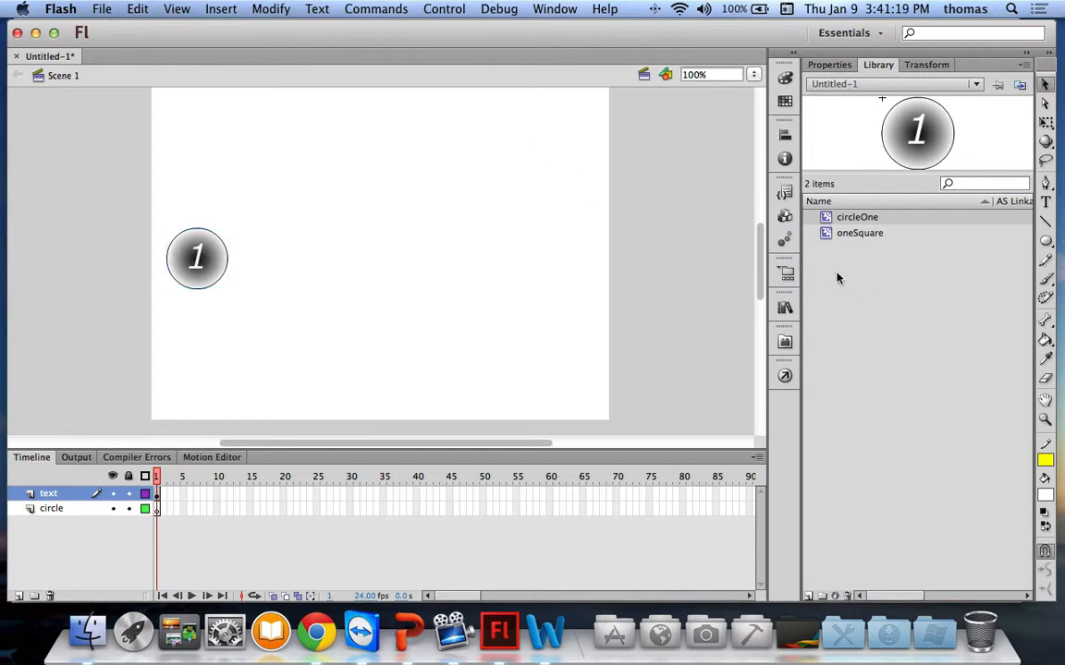
- Set the stage size to 800 by 600 px and fit the whole stage in the window
left_click(835, 66)
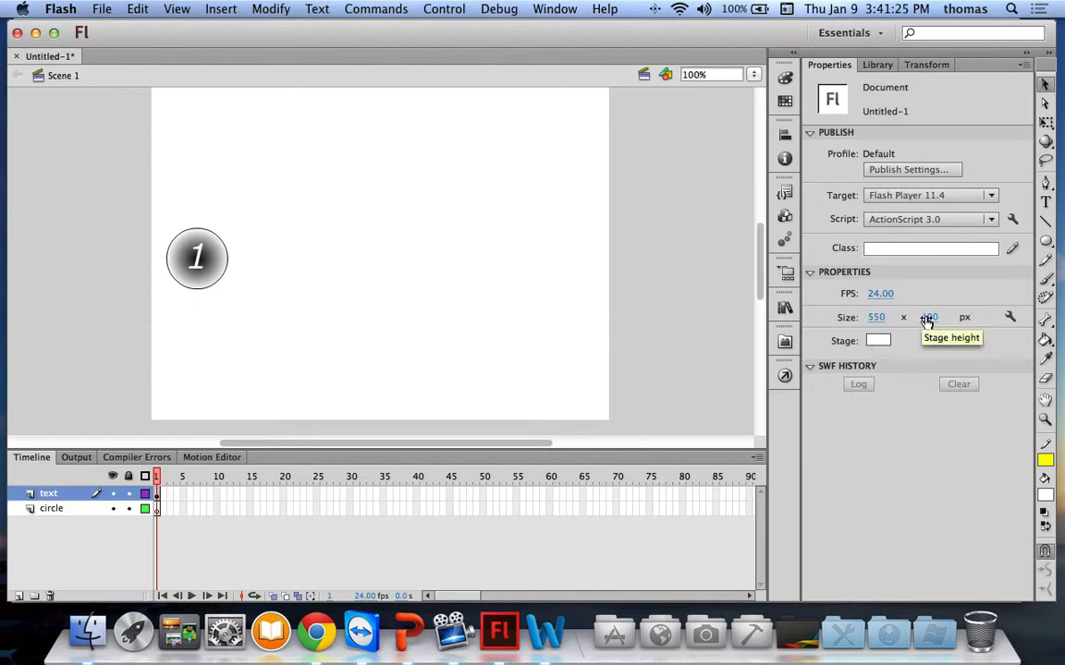
left_click(876, 317)
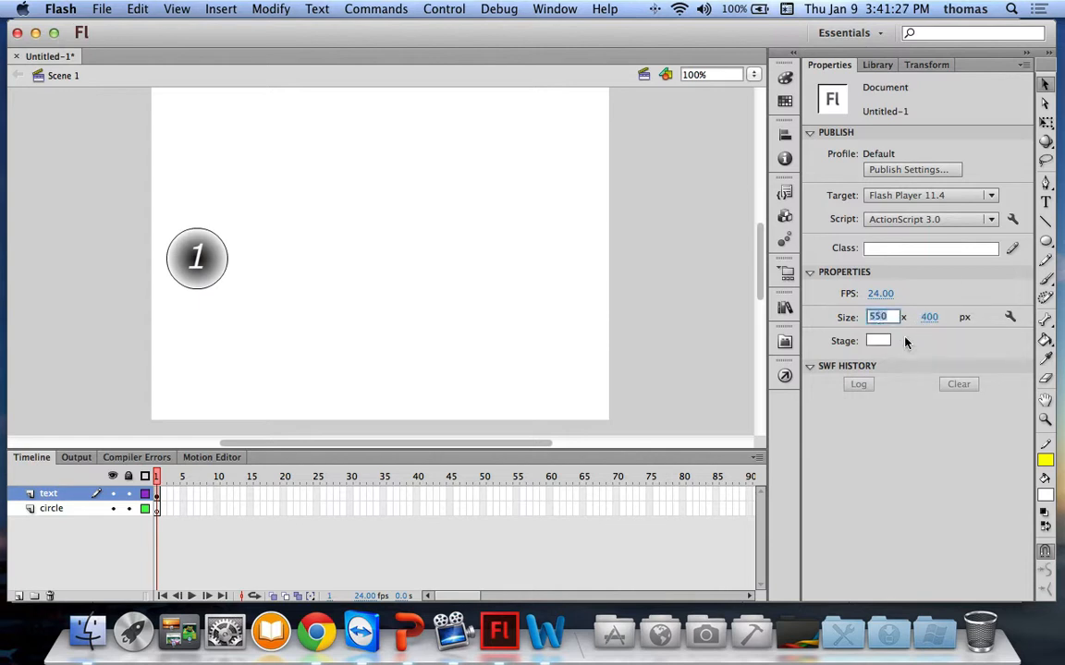
type("800")
left_click(930, 316)
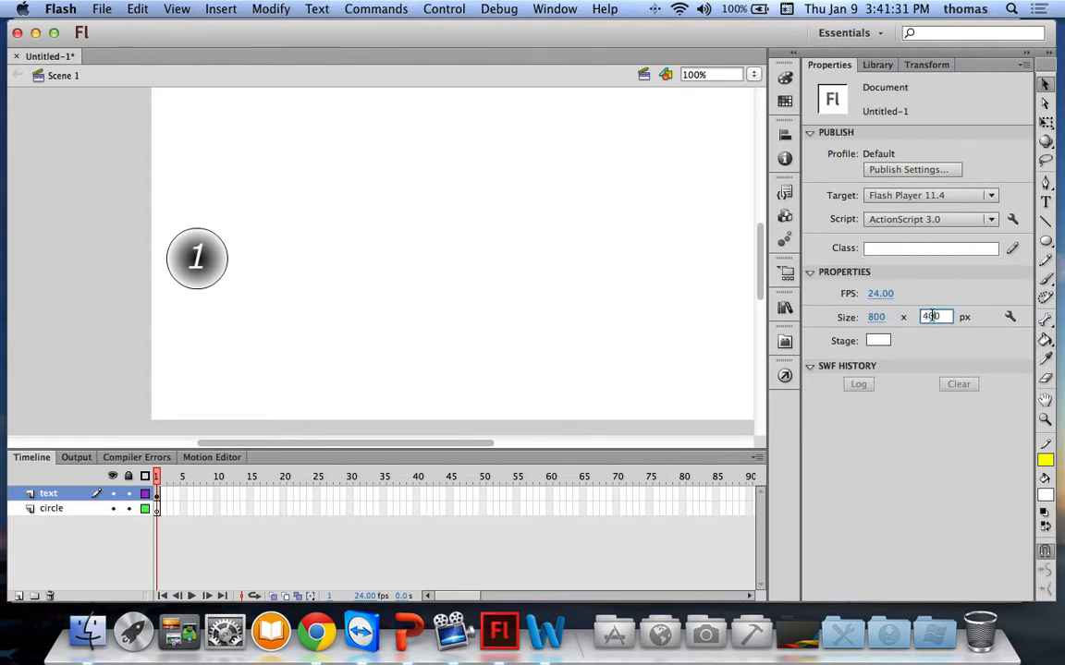
left_click(946, 345)
left_click(930, 318)
type("600")
key("Return")
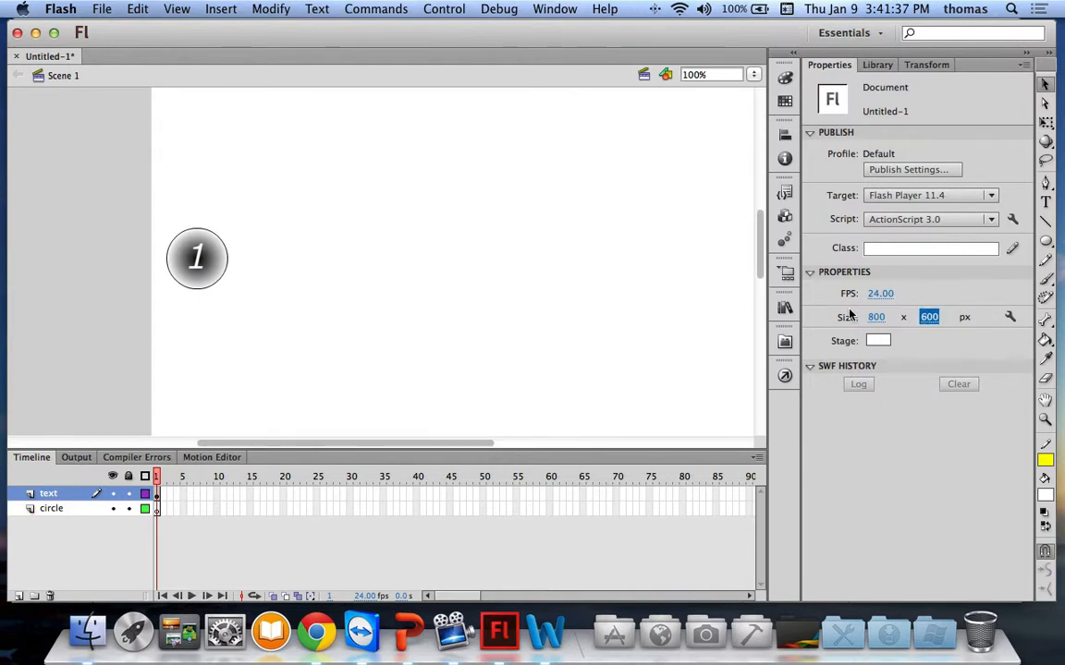
left_click(754, 76)
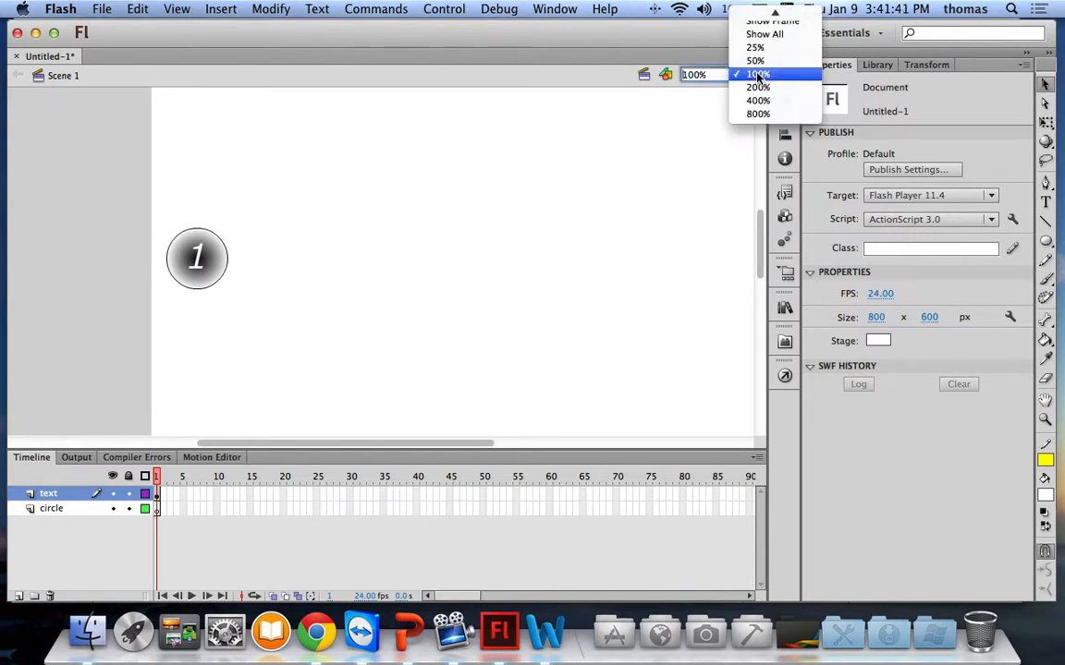
left_click(765, 33)
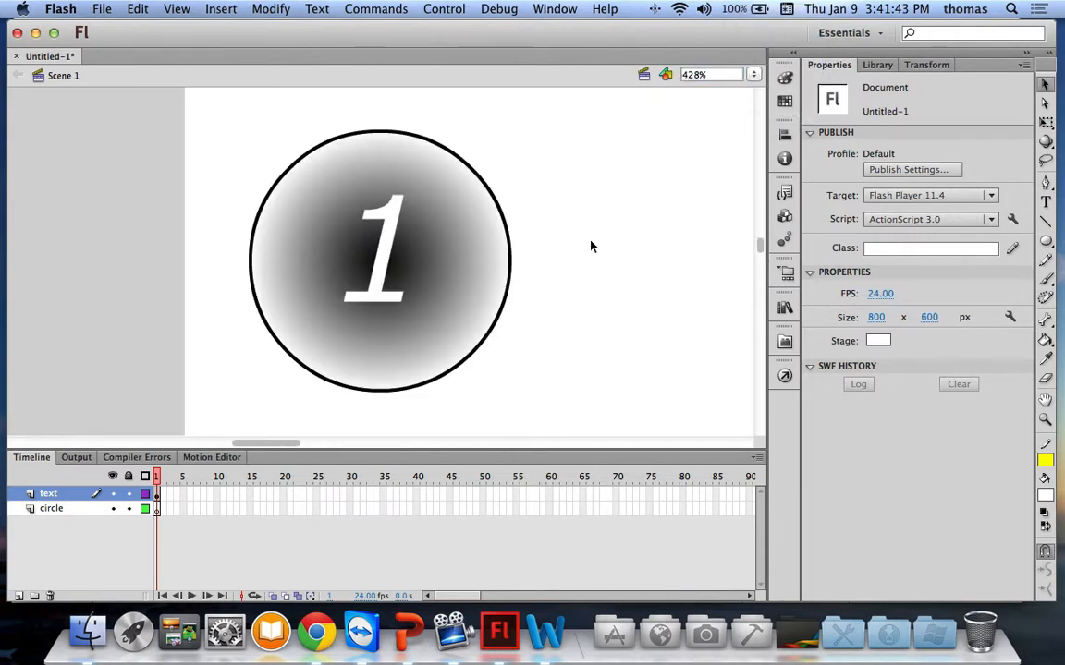
left_click(755, 75)
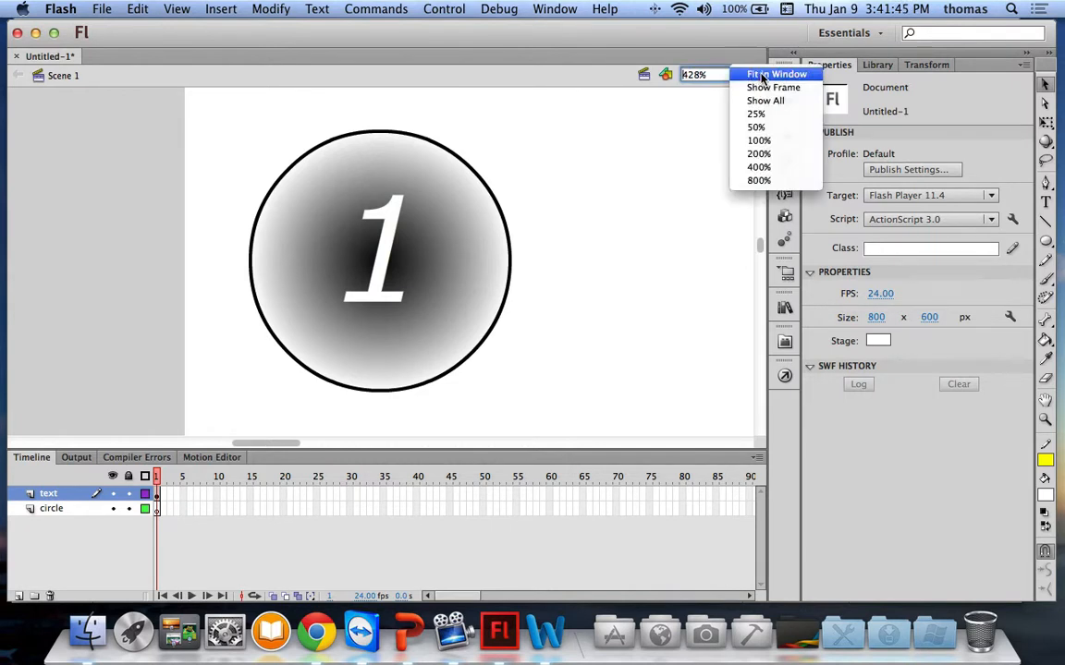
left_click(763, 75)
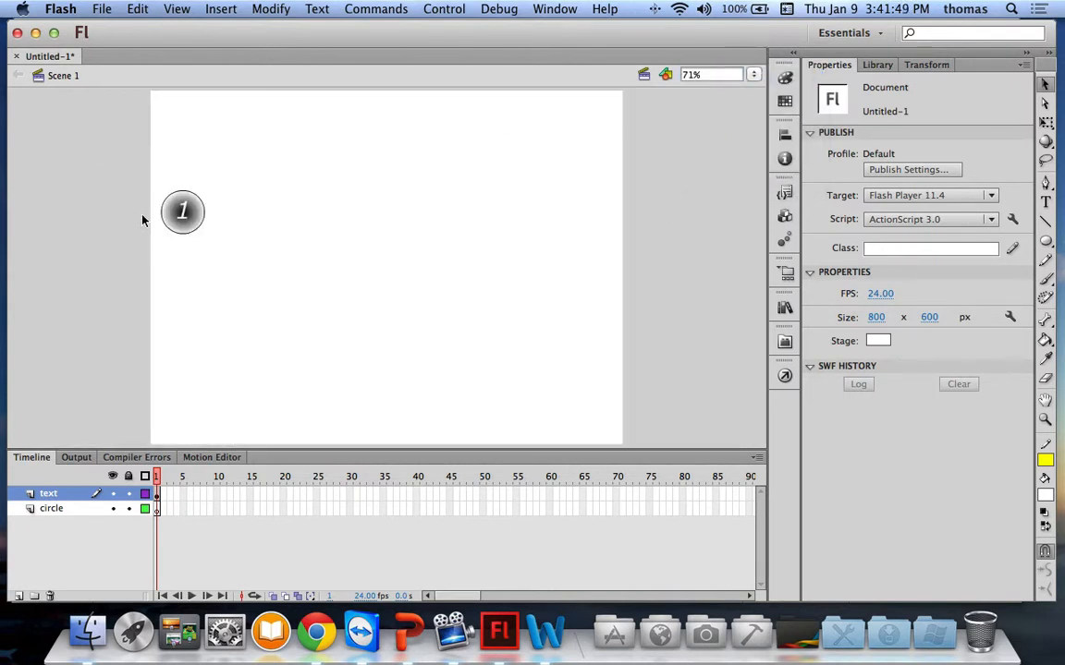
- Delete the circleOne instance from the stage and remove the text layer
left_click(170, 198)
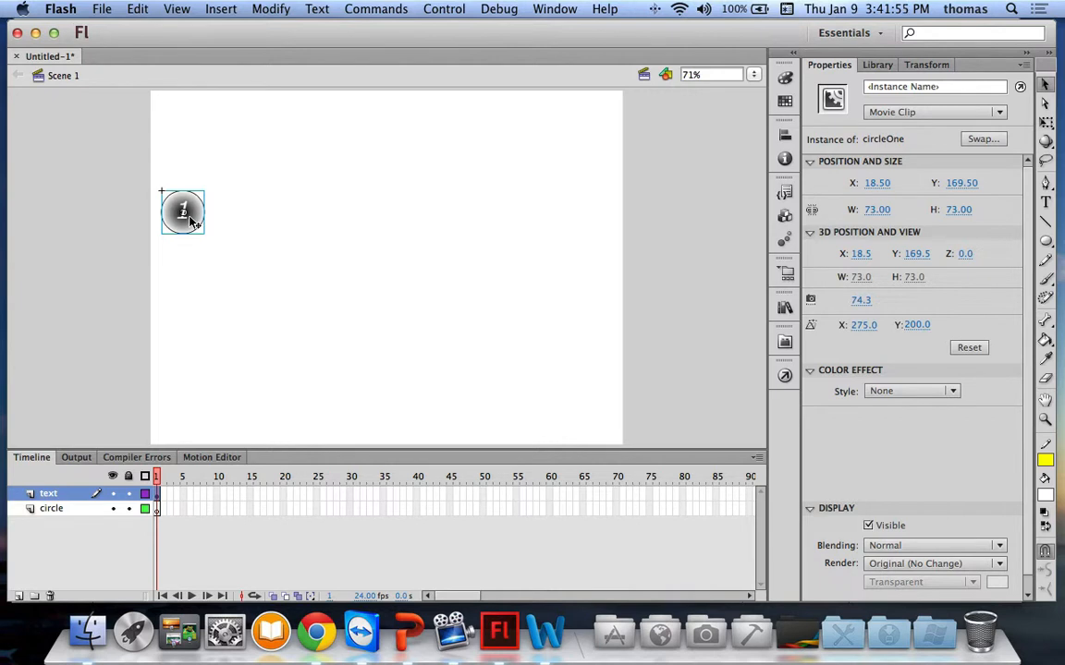
left_click(112, 496)
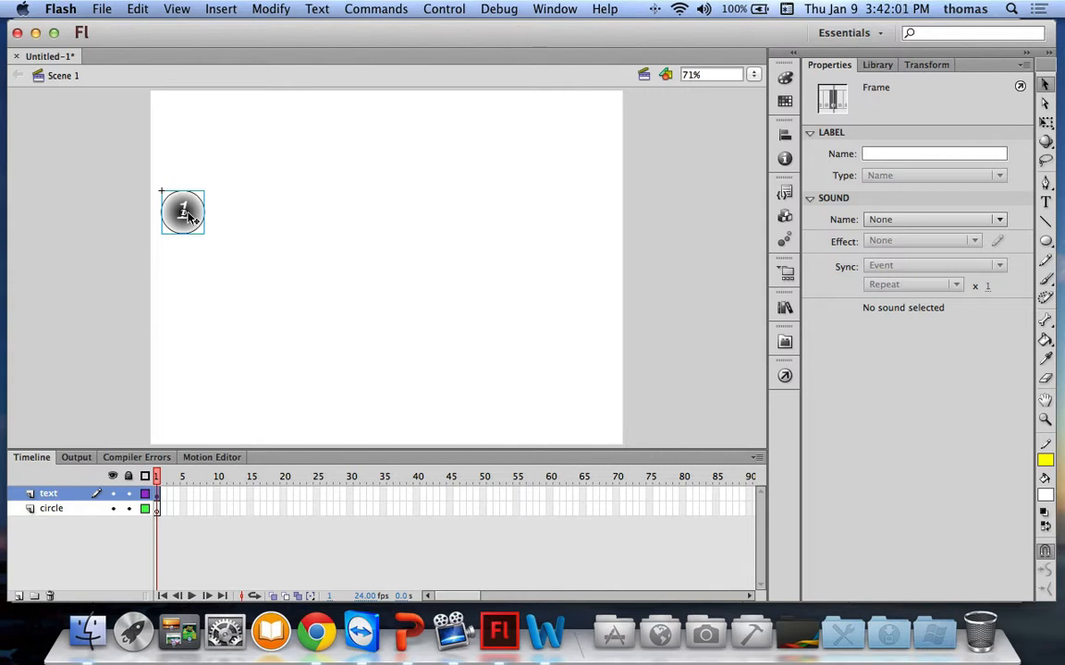
key("Delete")
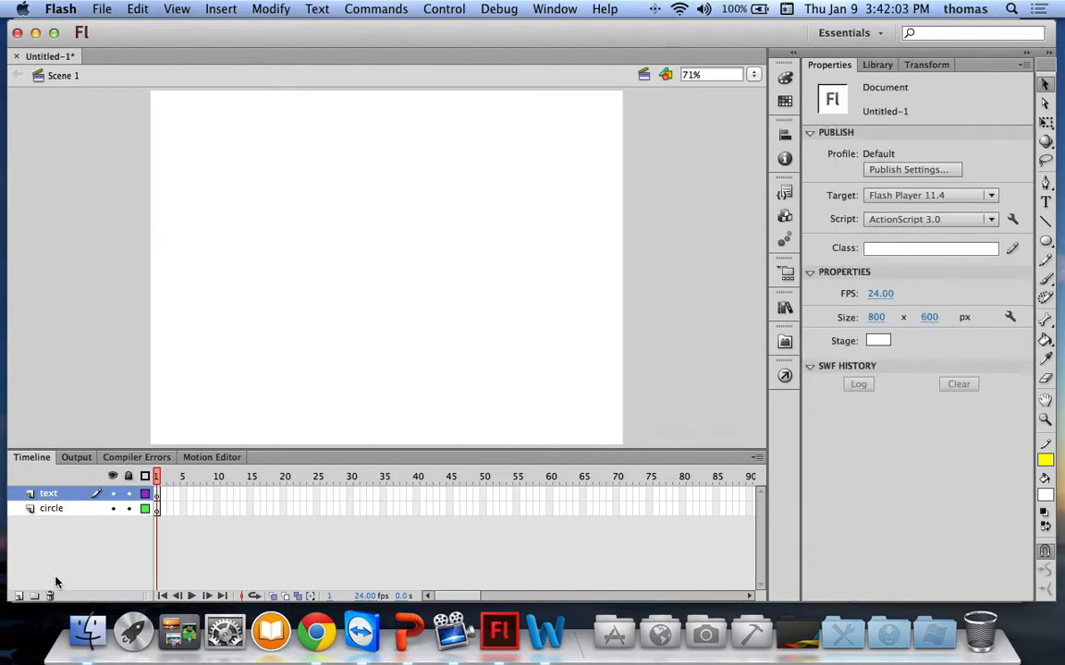
left_click(49, 597)
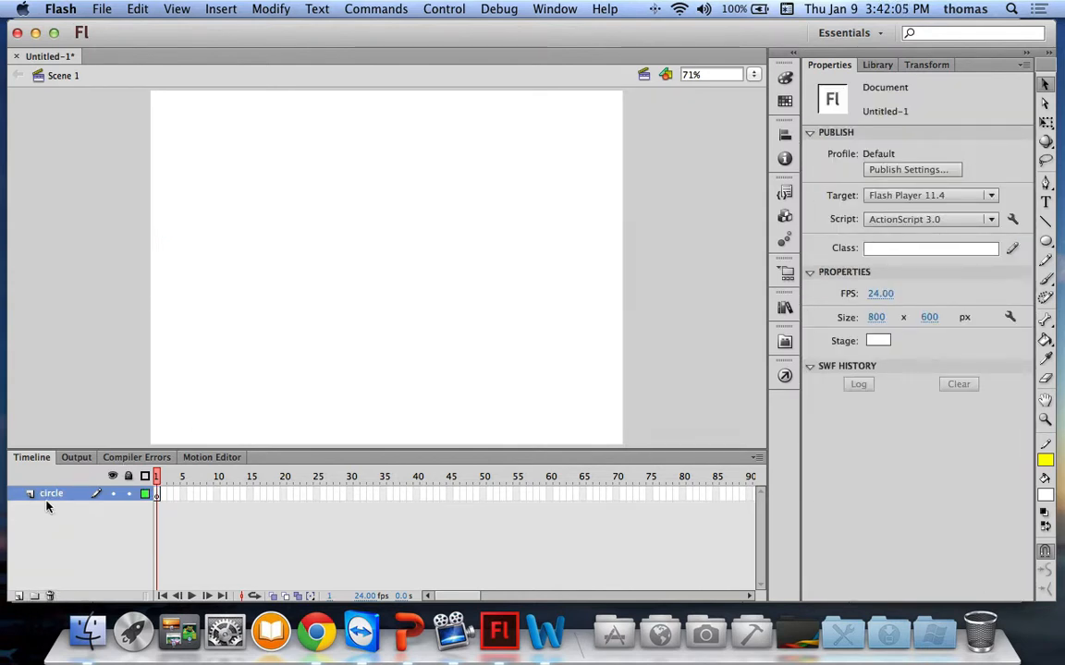
- Rename the circle layer as main
double_click(67, 495)
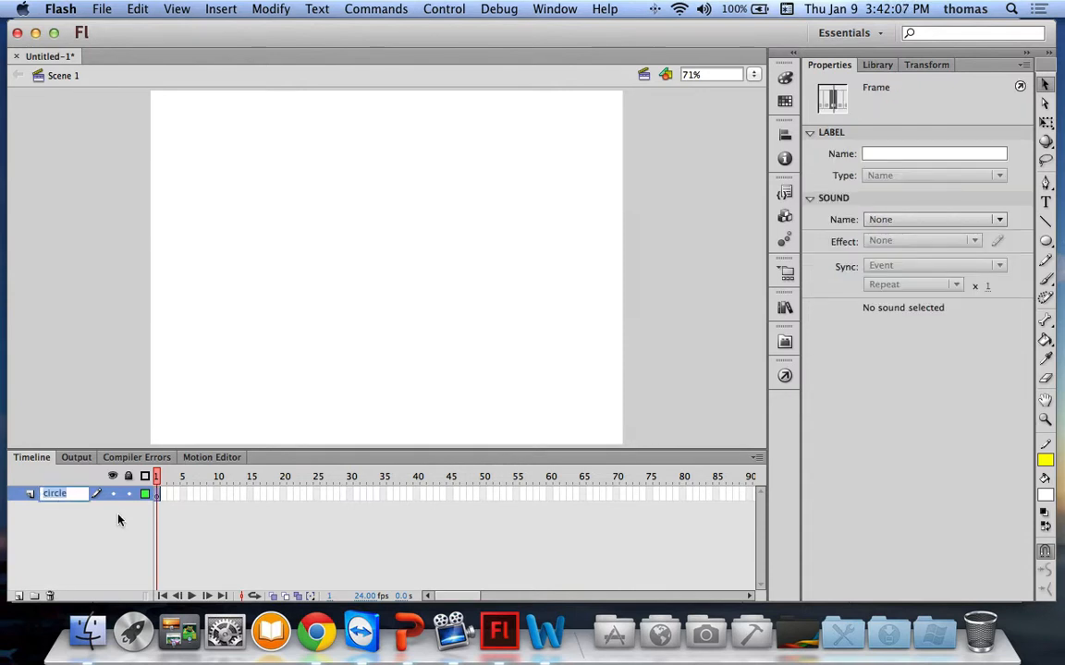
type("main")
key("Return")
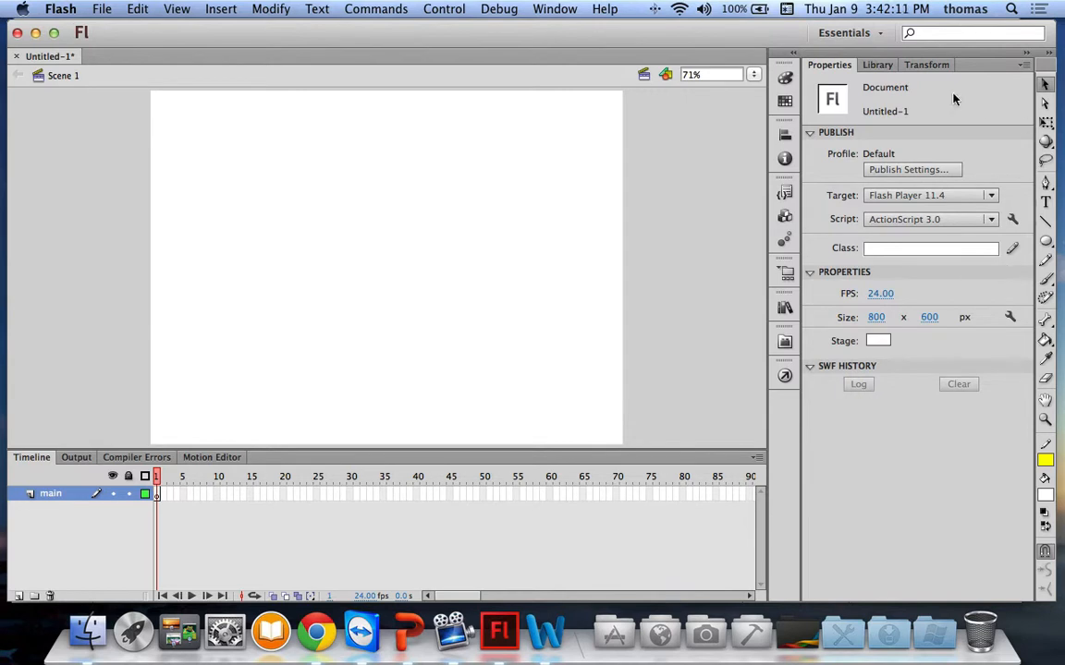
- Place a circleOne instance from the library on the main layer, close to the left edge of the stage
left_click(877, 66)
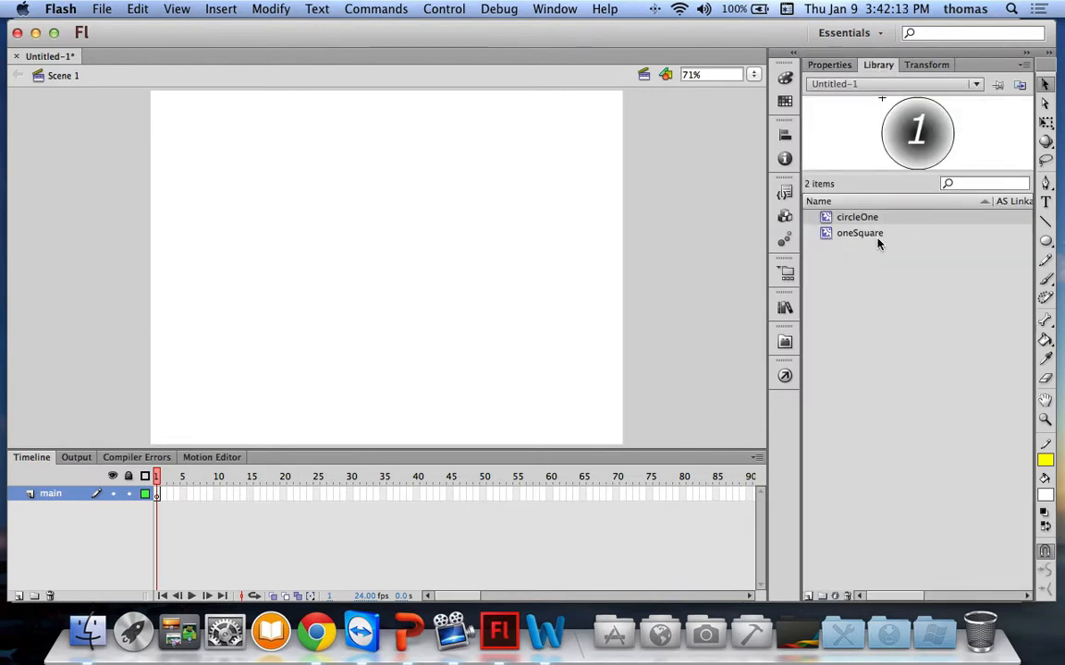
left_click_drag(874, 219, 176, 239)
left_click(695, 240)
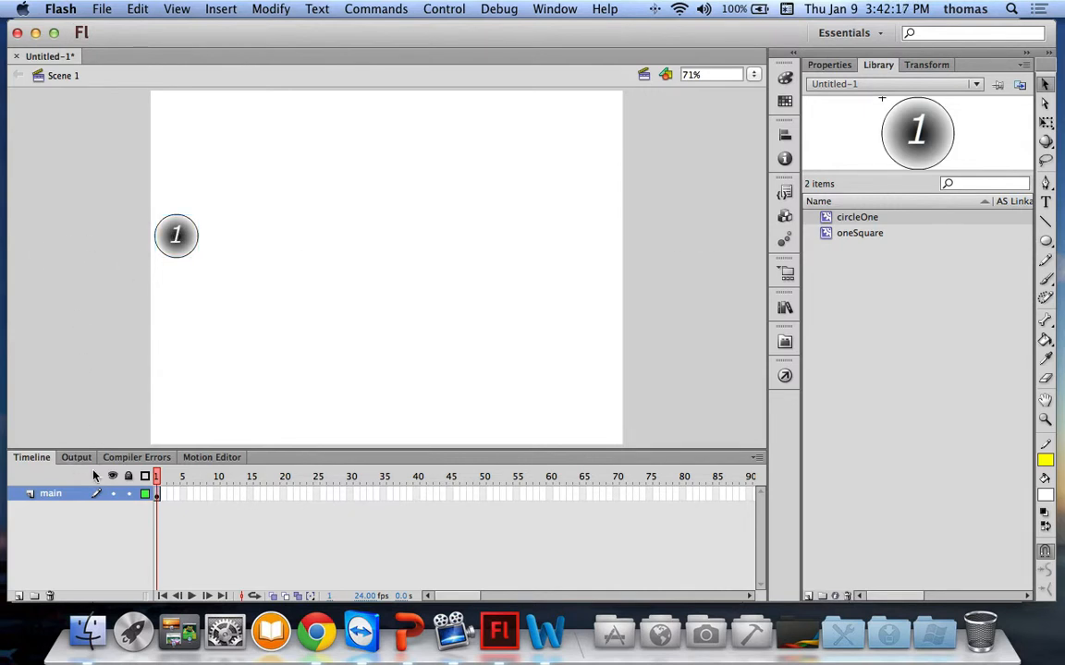
left_click(180, 242)
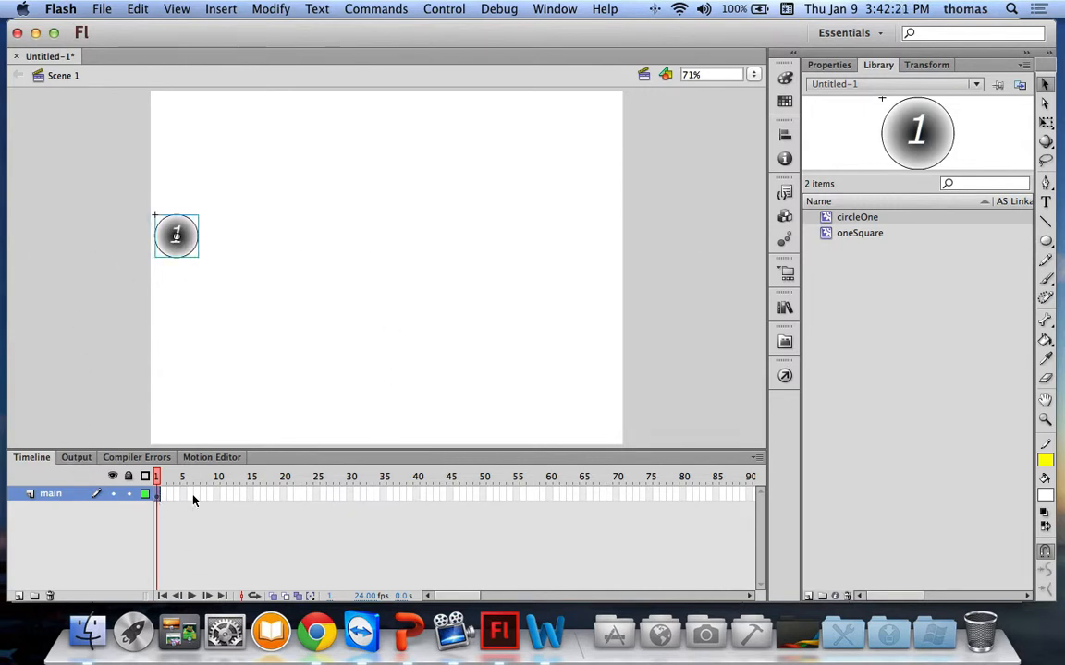
left_click(202, 530)
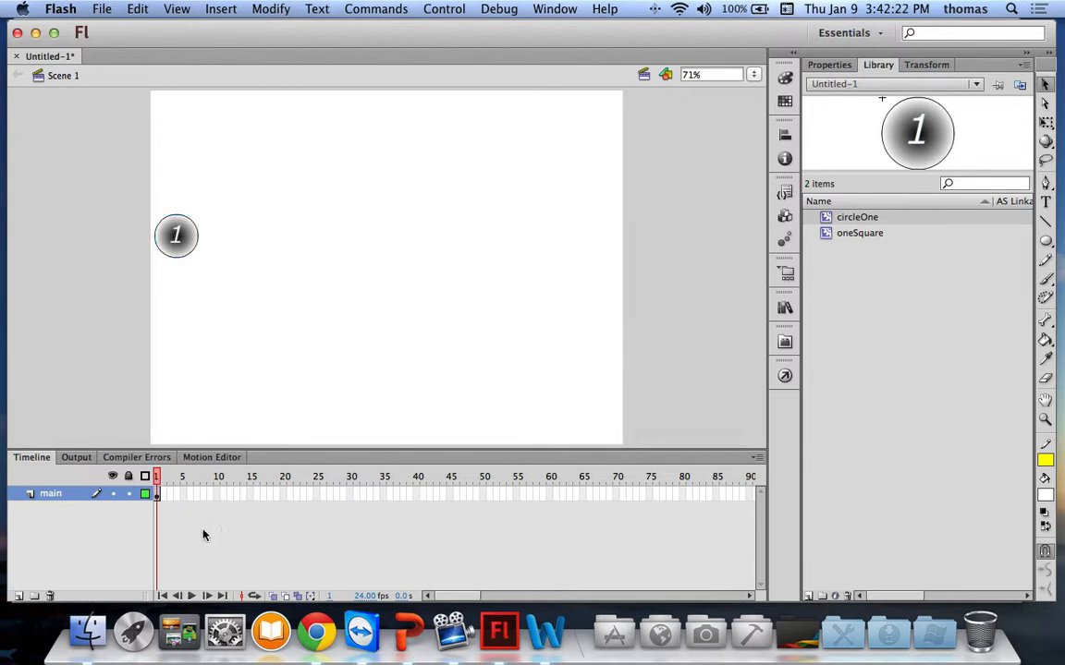
- Try inserting keyframes at frames 2 and 3 of the main layer, and undo both insertions
left_click(157, 495)
right_click(158, 496)
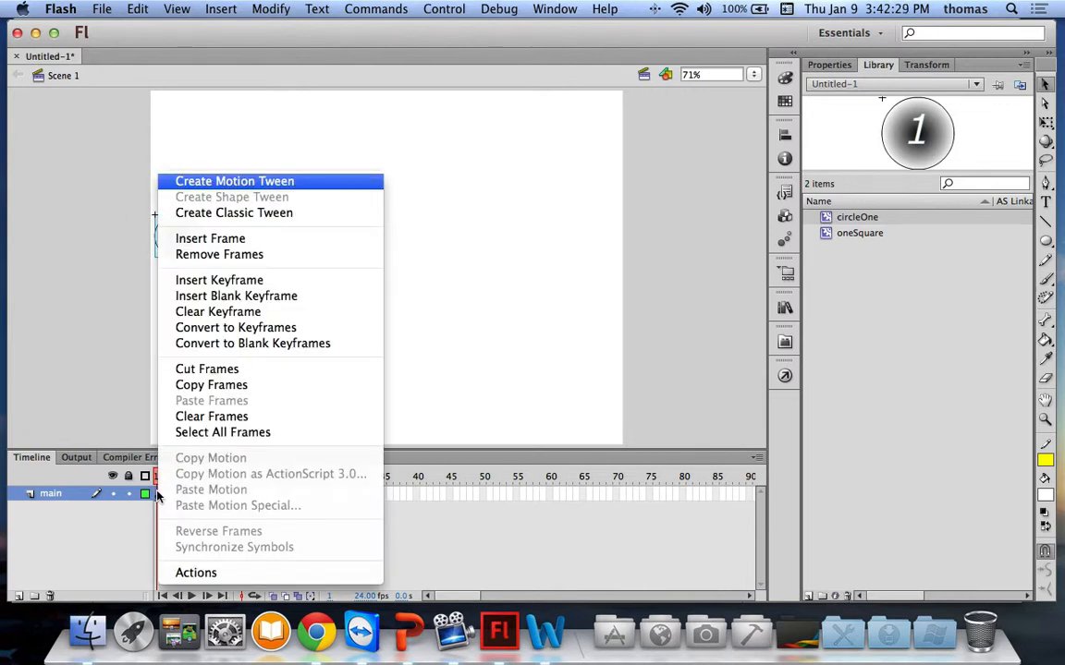
left_click(226, 281)
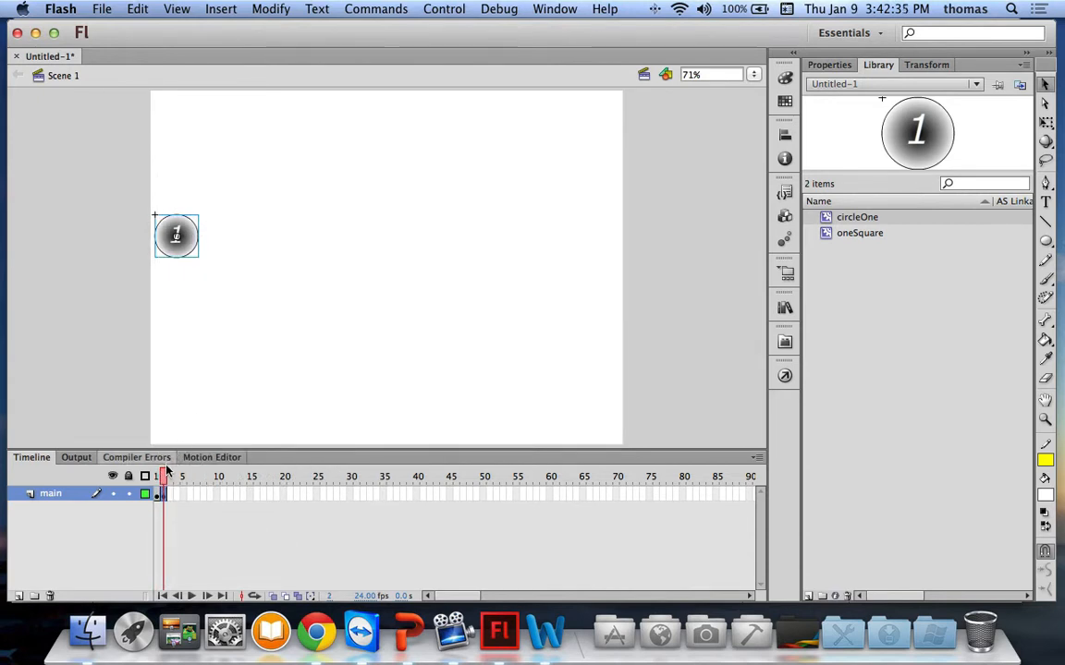
left_click(222, 11)
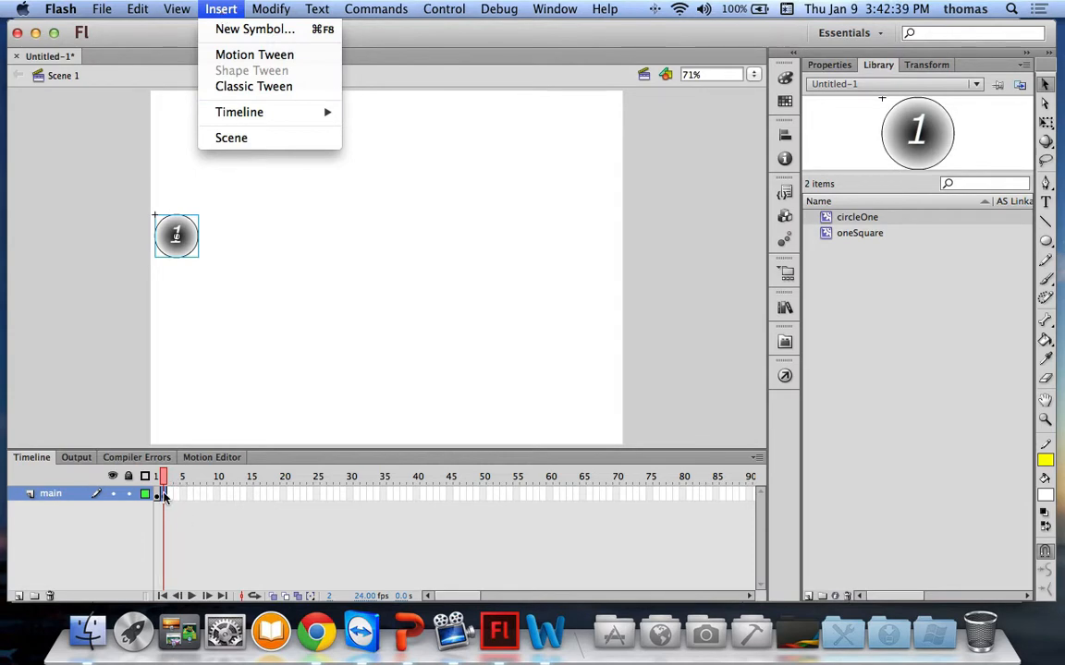
right_click(161, 494)
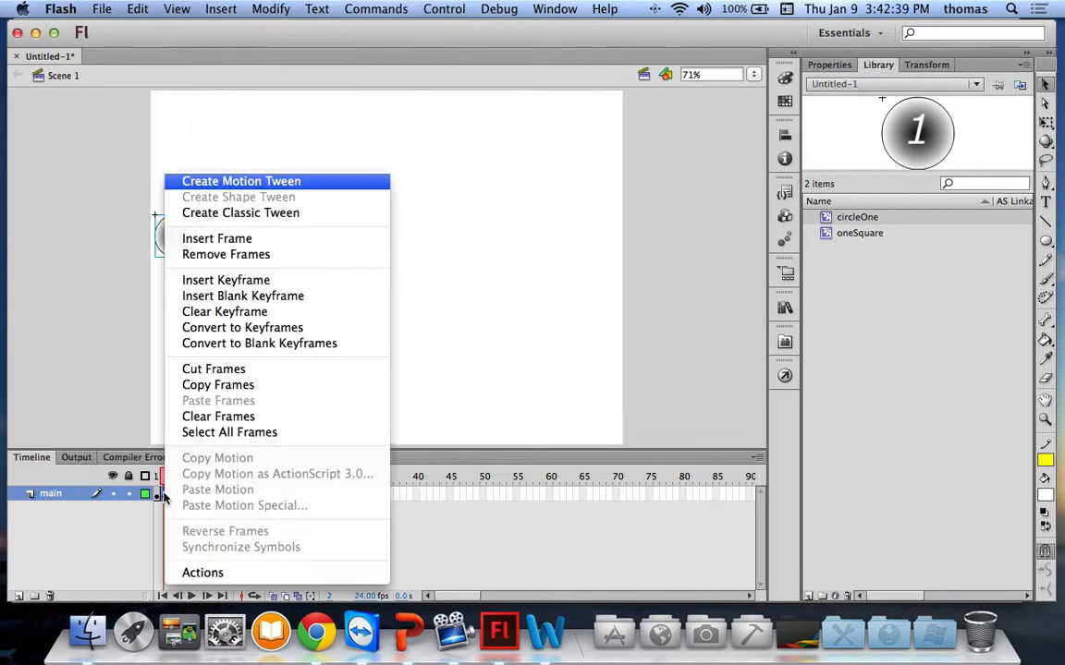
left_click(222, 280)
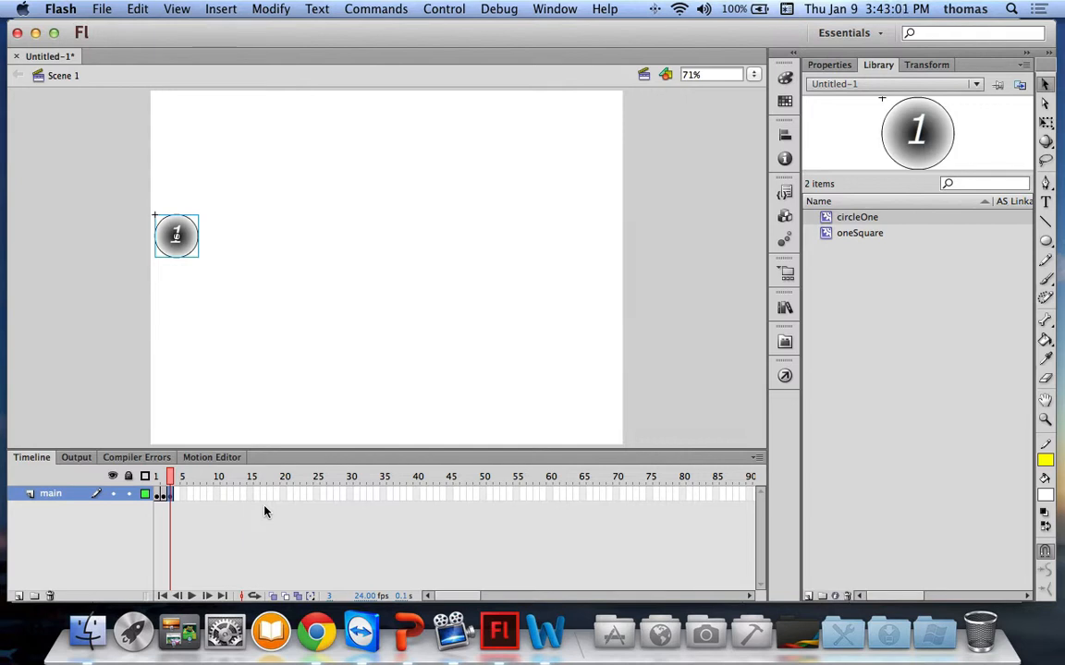
key("super+z")
key("super+z")
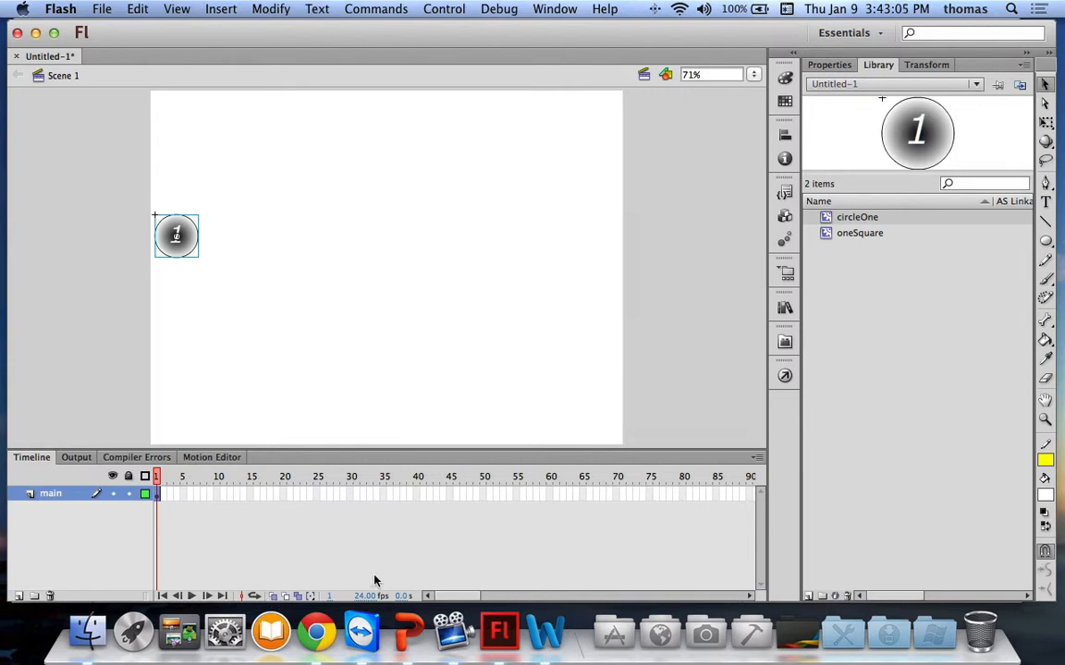
- Check the document's frame rate and insert a keyframe at frame 24 of the main layer
left_click(536, 145)
left_click(841, 67)
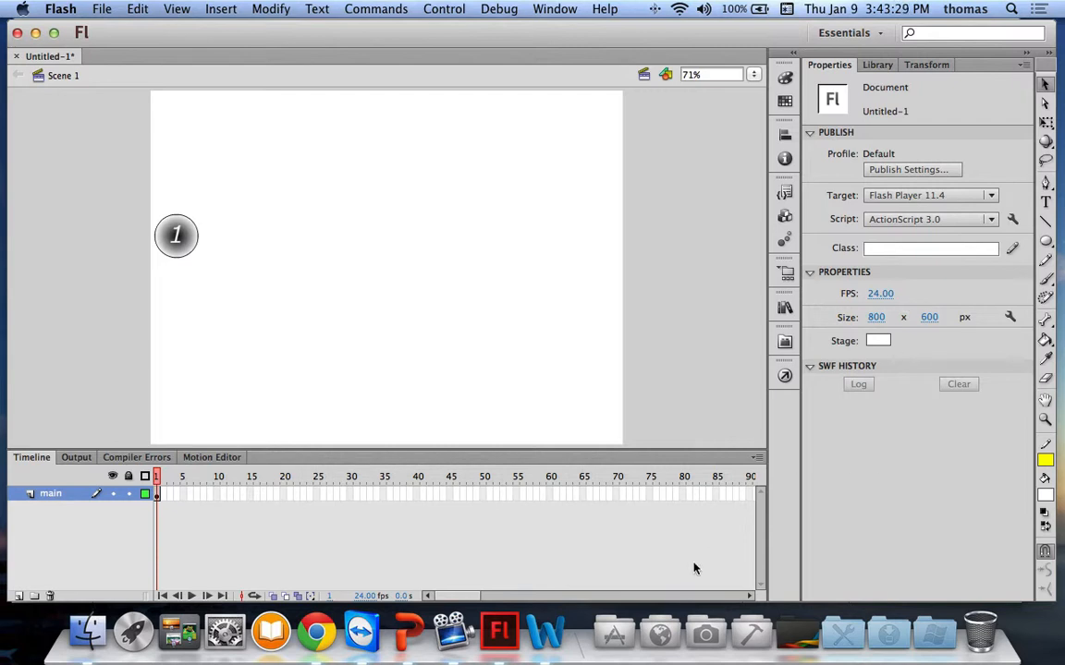
left_click(311, 494)
right_click(311, 495)
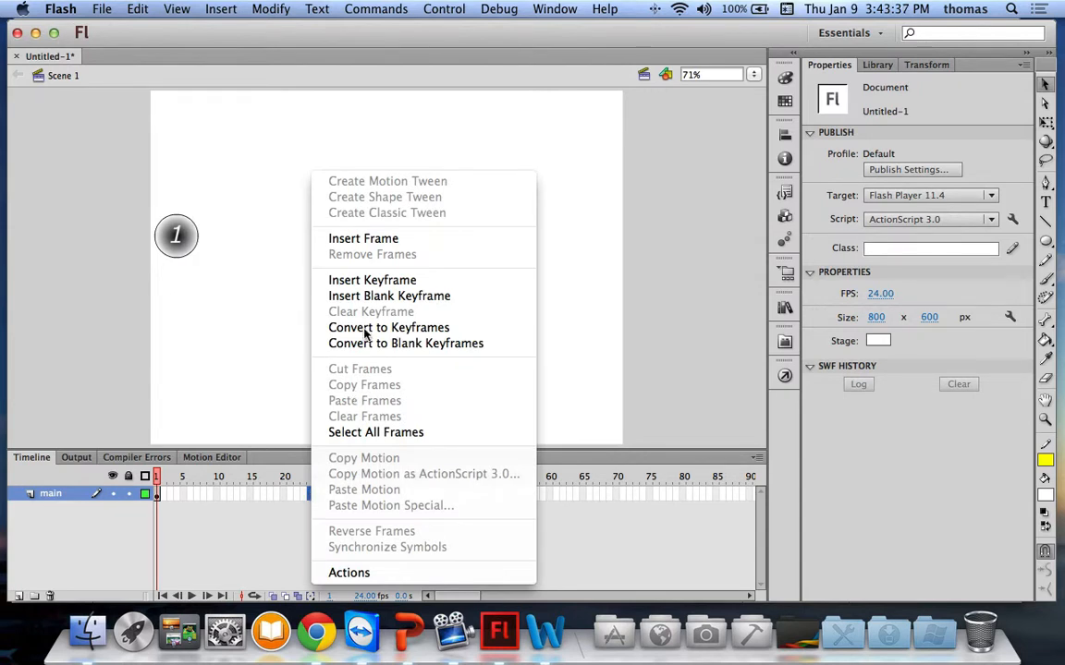
left_click(371, 280)
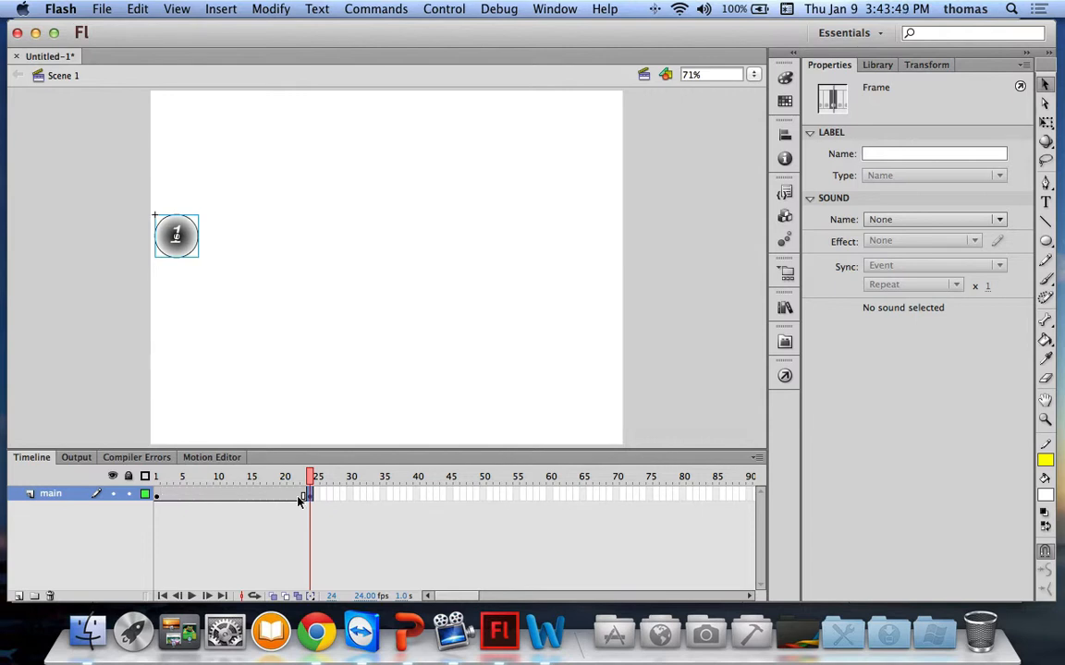
- Compare frames 1 and 24 of the main layer, then move the circle at frame 24 to the right side of the stage, X about 708
left_click_drag(310, 477, 154, 478)
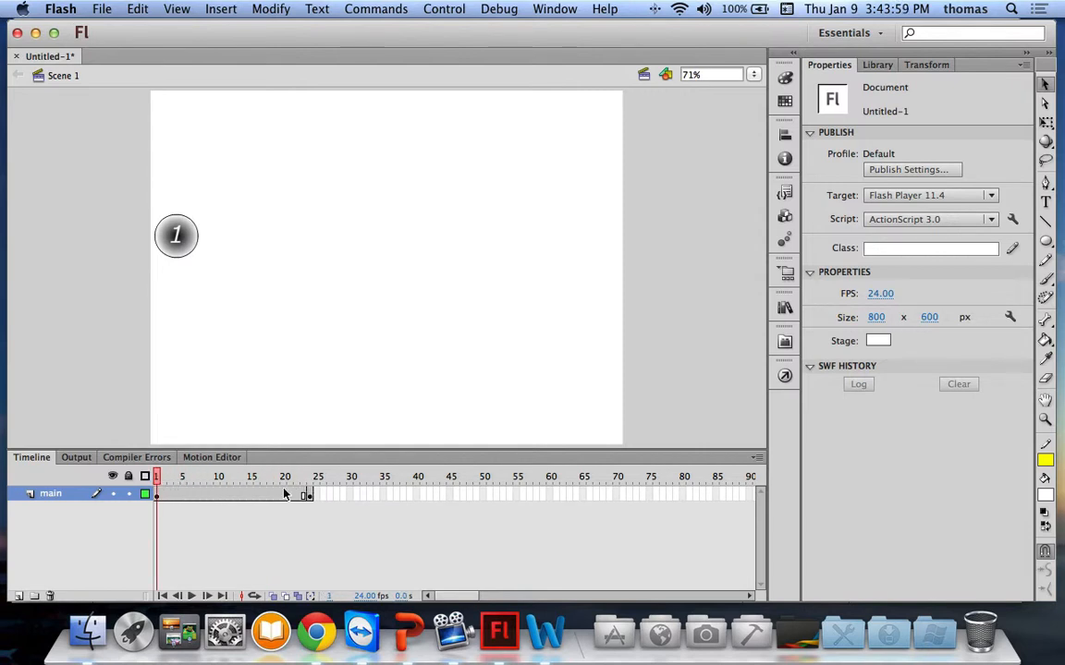
left_click(161, 494)
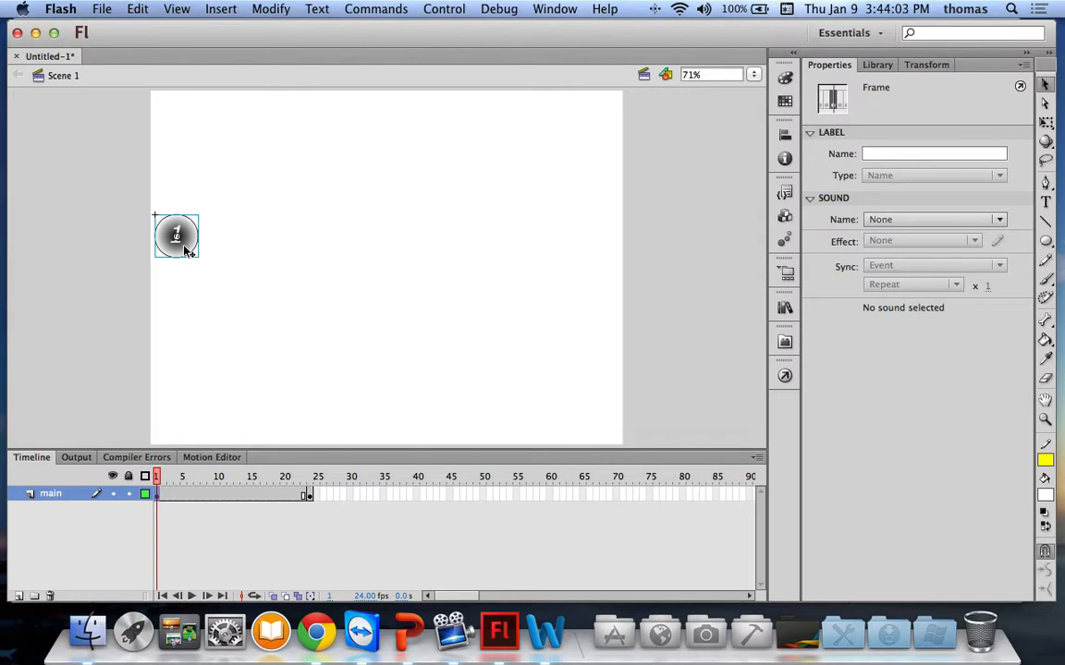
left_click(307, 496)
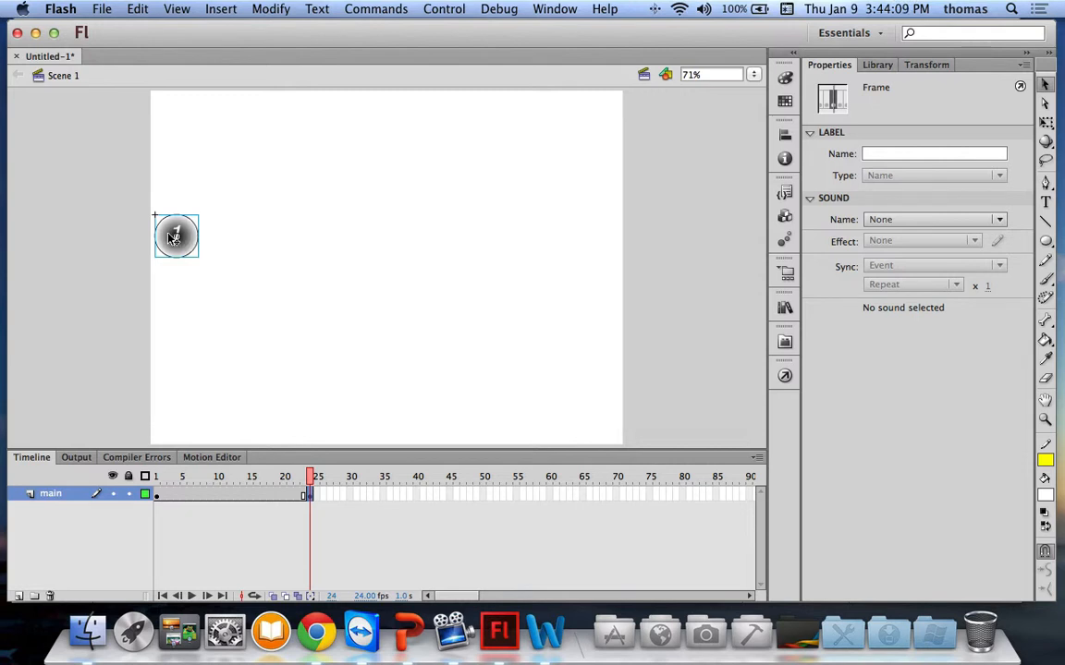
left_click_drag(176, 238, 210, 239)
left_click_drag(368, 243, 594, 263)
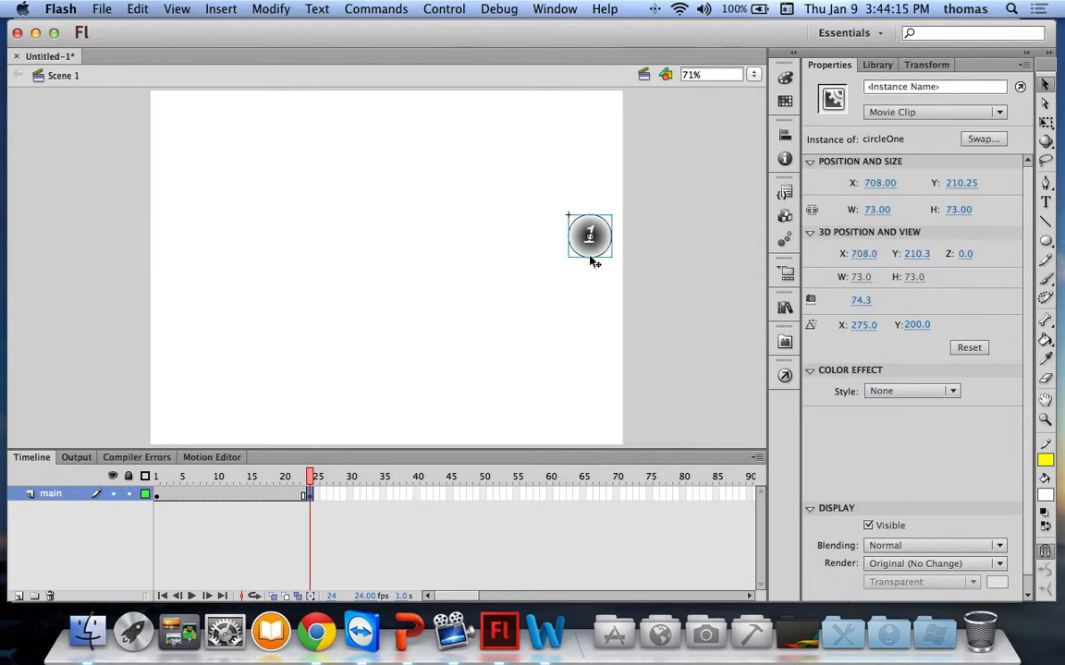
- Create a motion tween on the main layer's frames between the keyframes at frames 1 and 24
mouse_move(311, 476)
left_mouse_down()
mouse_move(154, 480)
mouse_move(313, 486)
left_mouse_up()
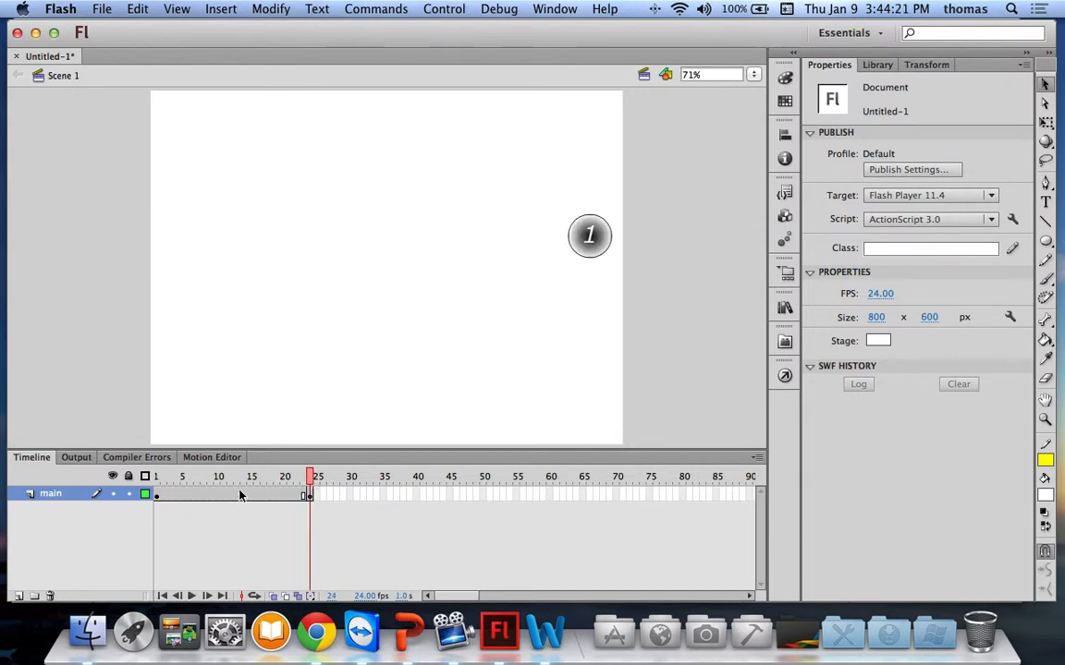
left_click_drag(314, 475, 256, 479)
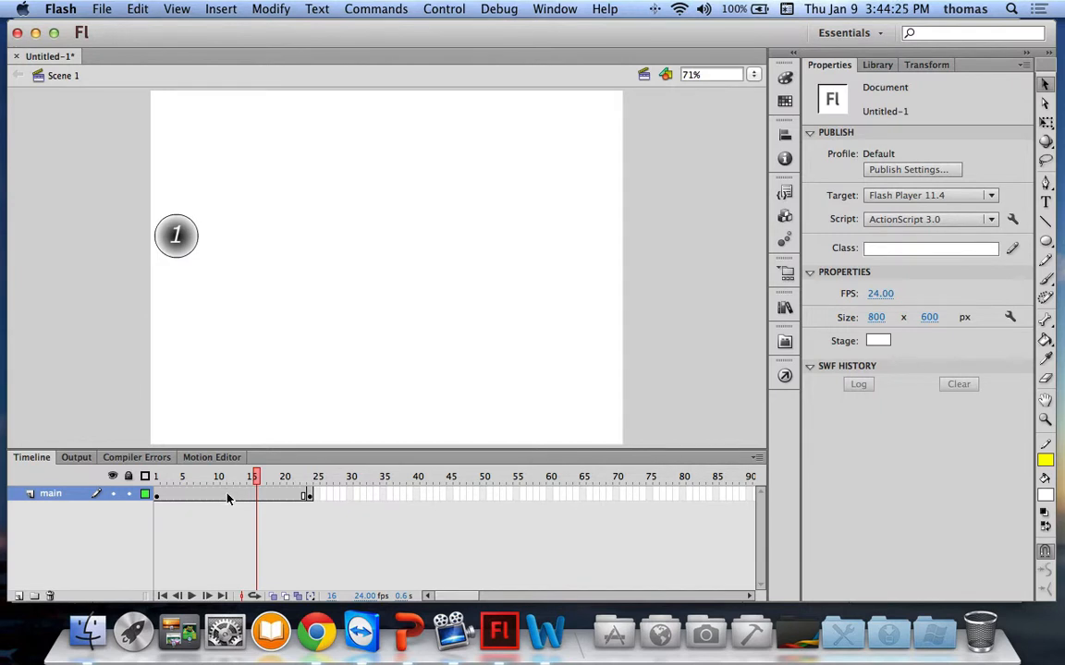
right_click(233, 498)
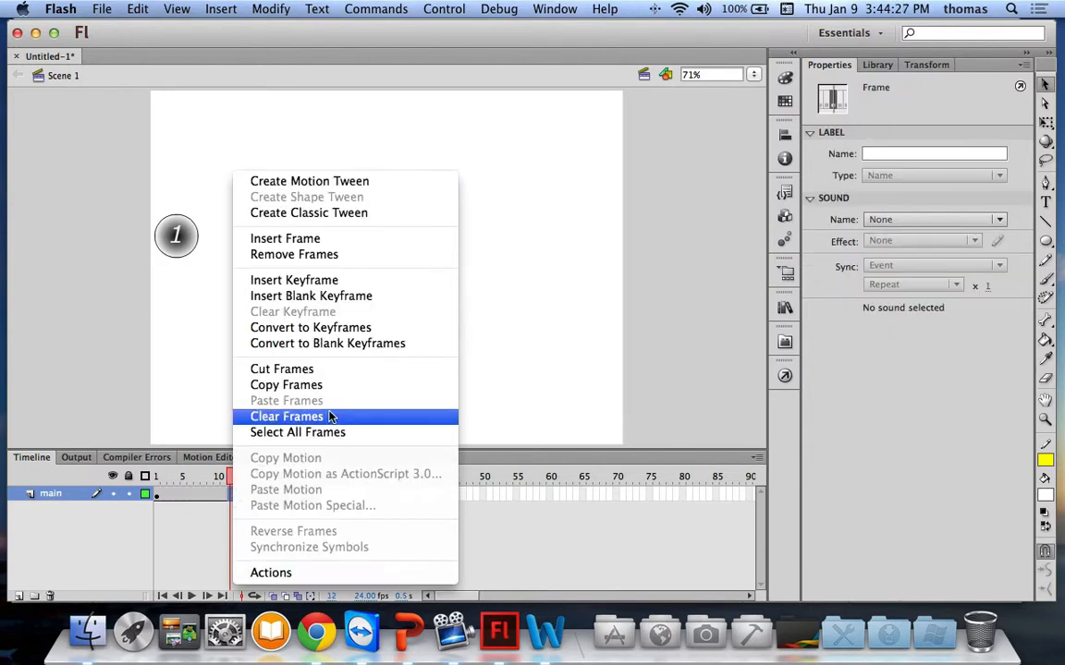
left_click(323, 183)
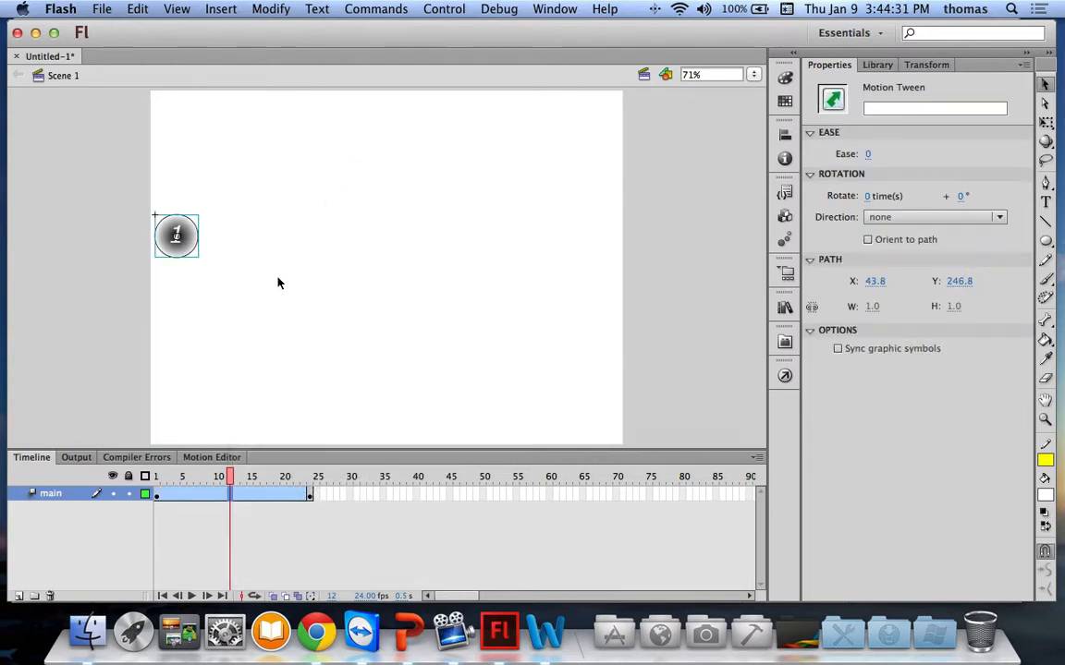
left_click(258, 306)
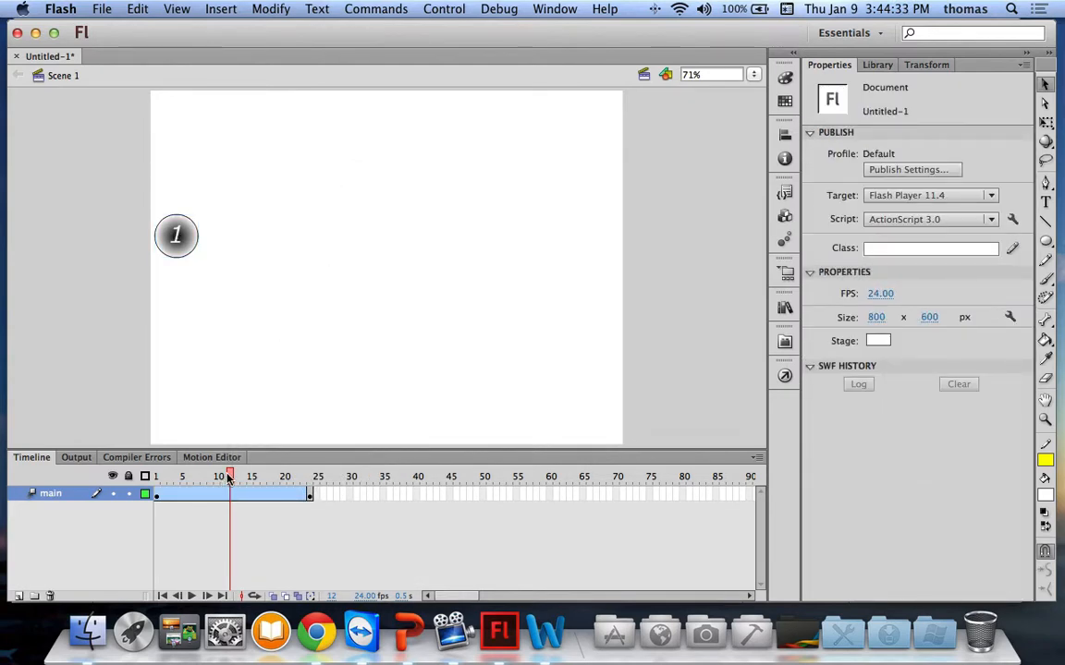
- Preview the tween by scrubbing between frames 1 and 24, and test the movie in the player
left_click_drag(231, 477, 326, 487)
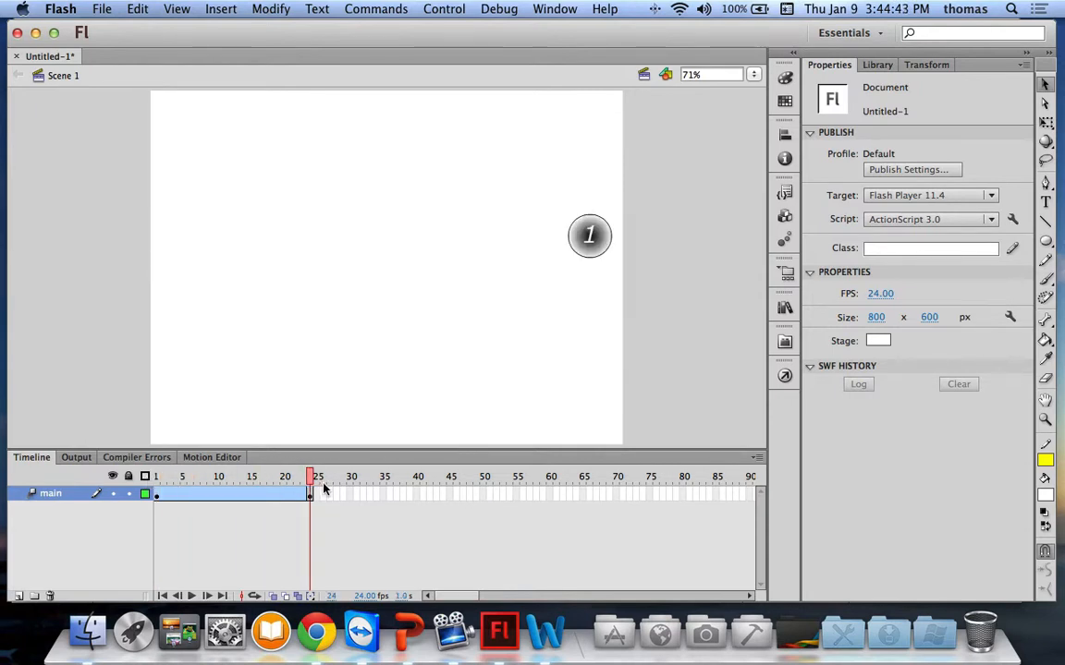
left_click_drag(323, 488, 158, 488)
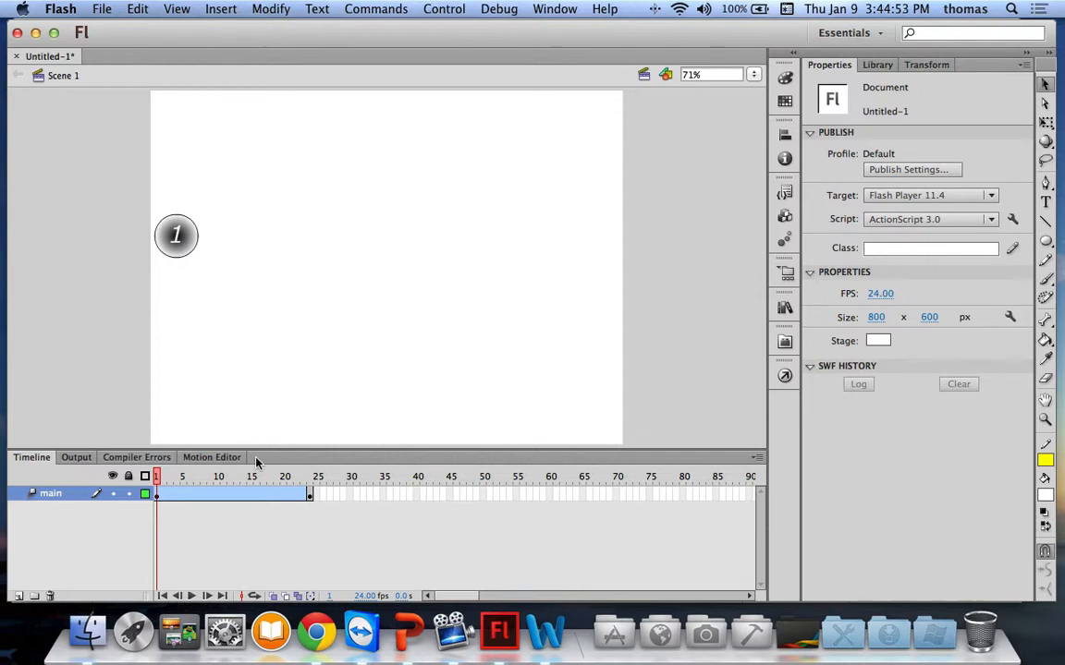
key("super+Return")
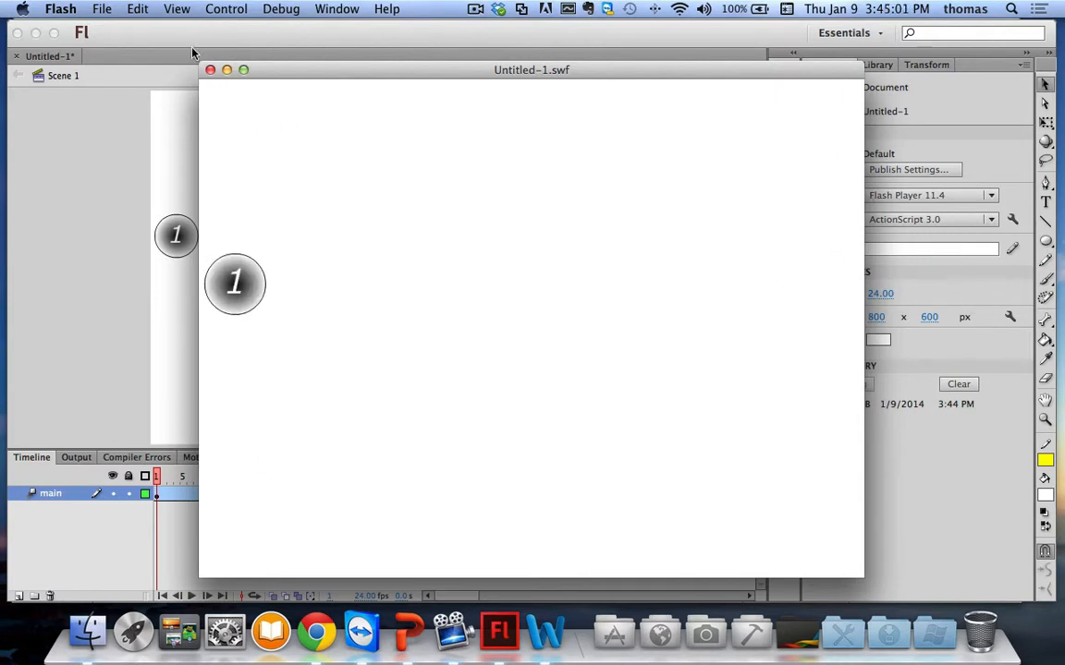
left_click(209, 70)
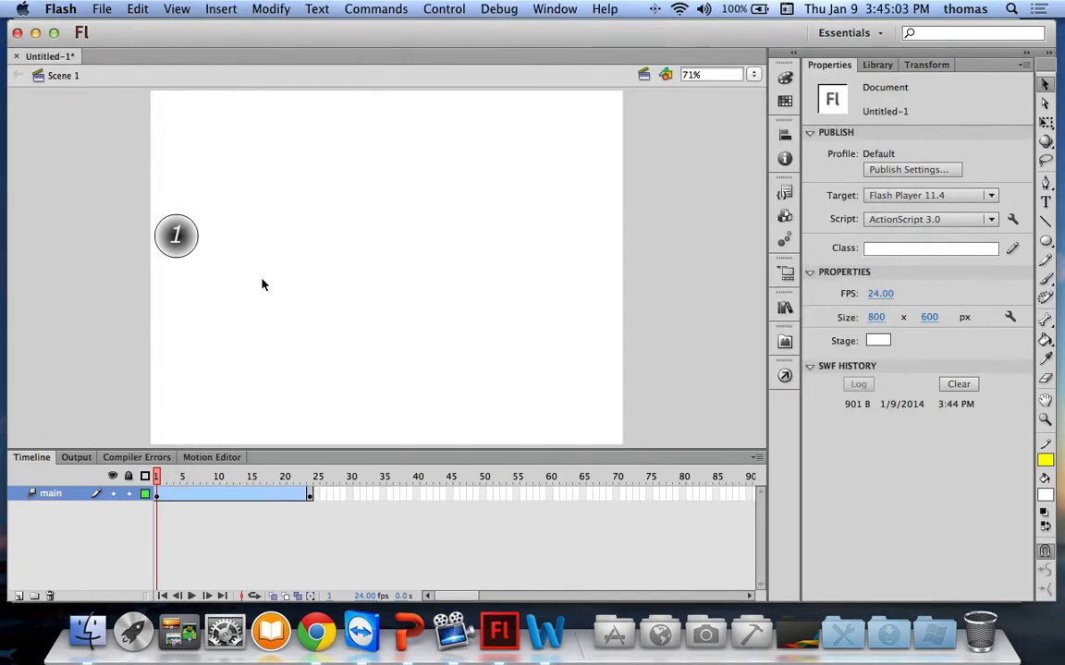
- Remove the tweened frames from the main layer and move the remaining circle back near the stage's left edge, X about 13
right_click(238, 500)
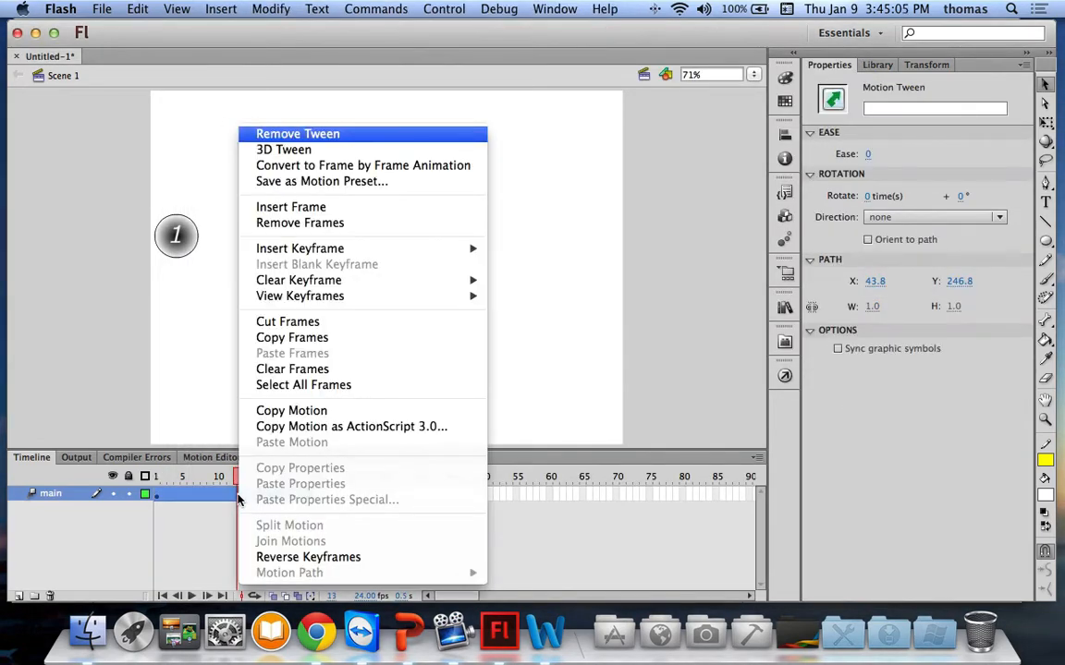
left_click(311, 224)
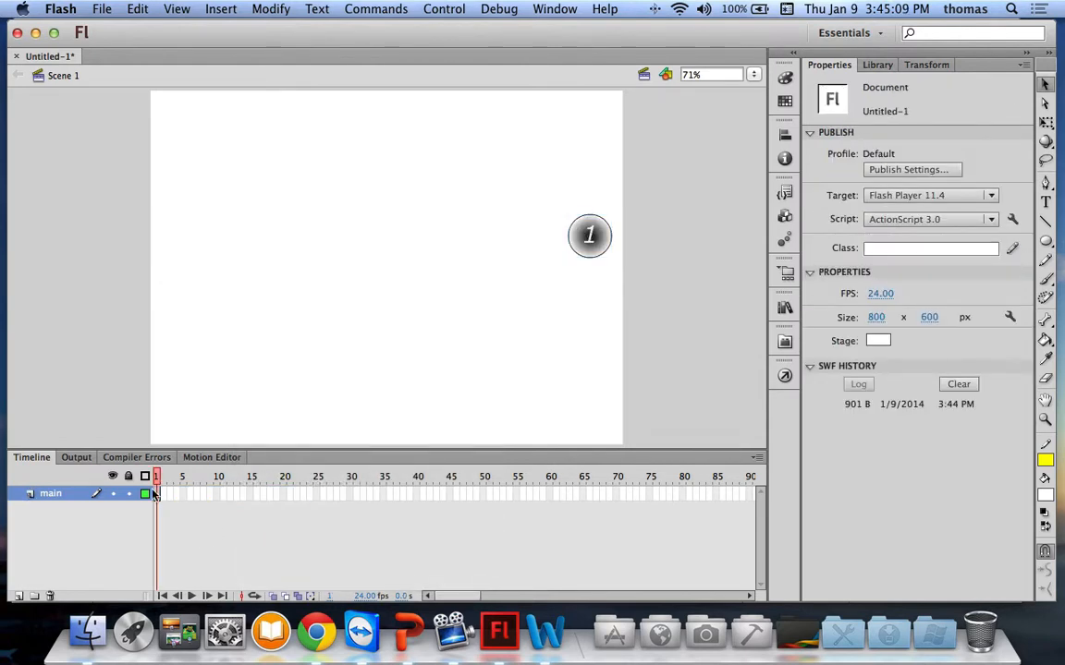
left_click(606, 242)
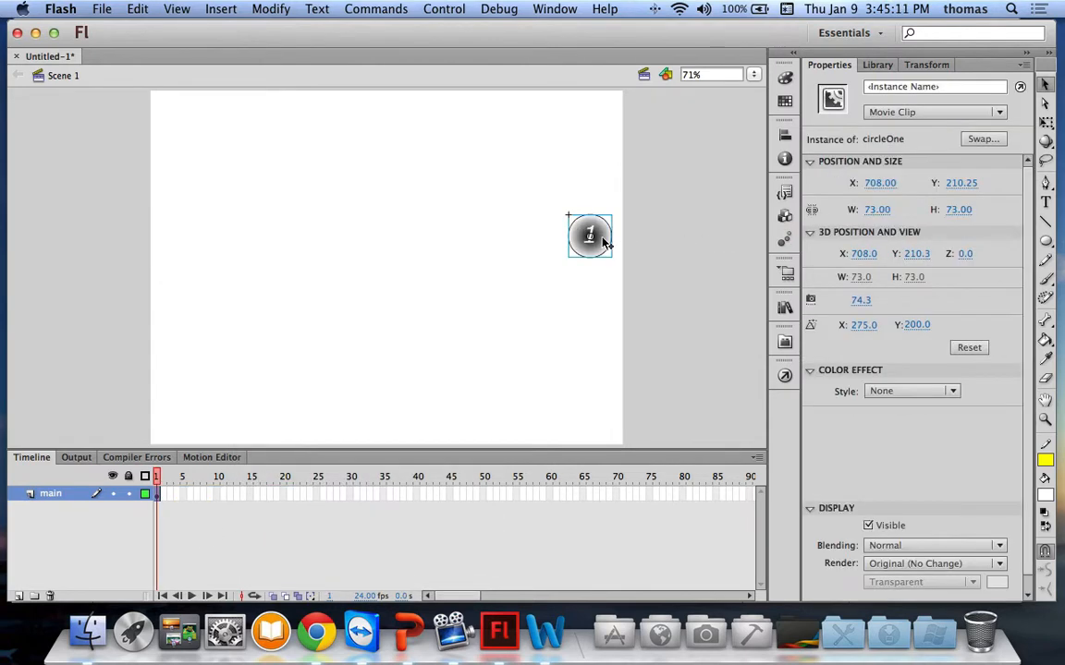
left_click_drag(605, 242, 194, 242)
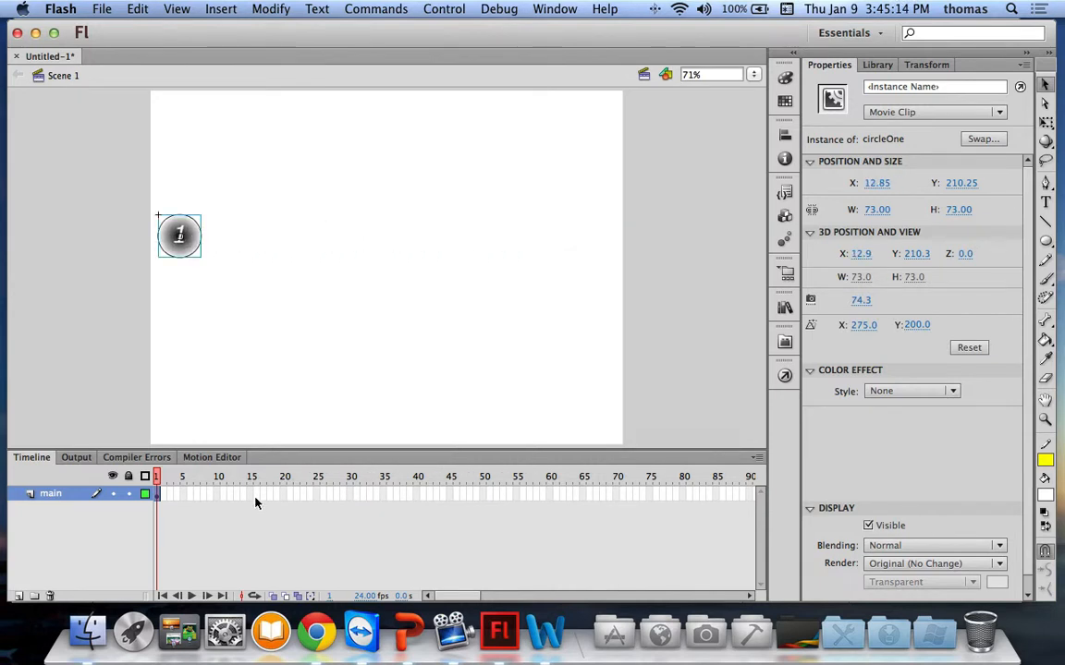
- Extend the main layer with regular frames up to frame 24
left_click(309, 496)
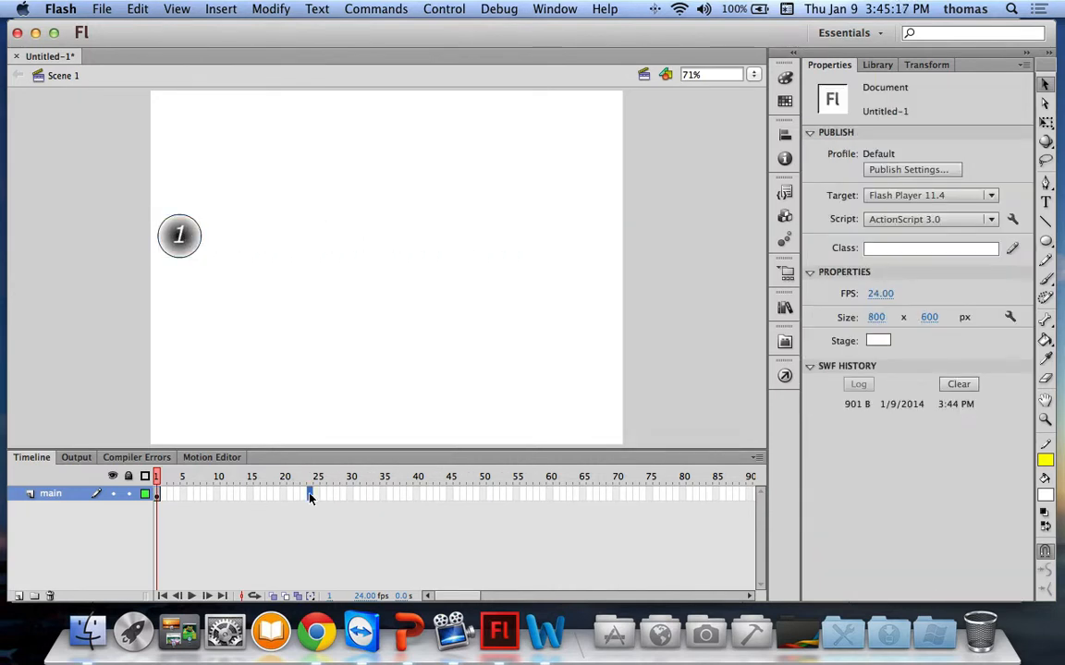
right_click(309, 497)
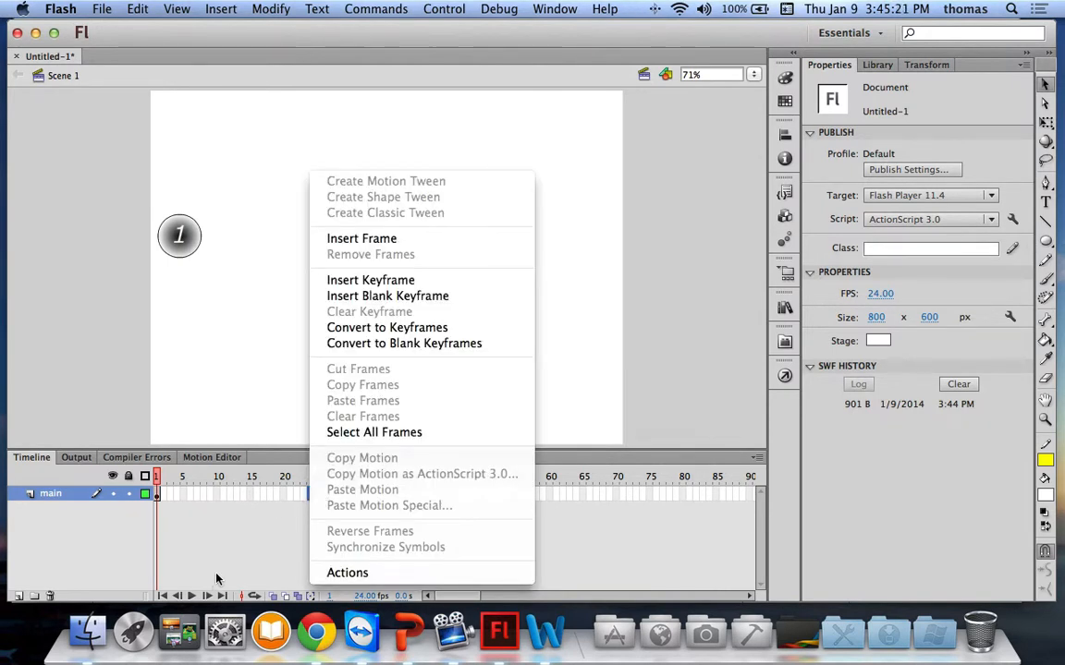
left_click(202, 513)
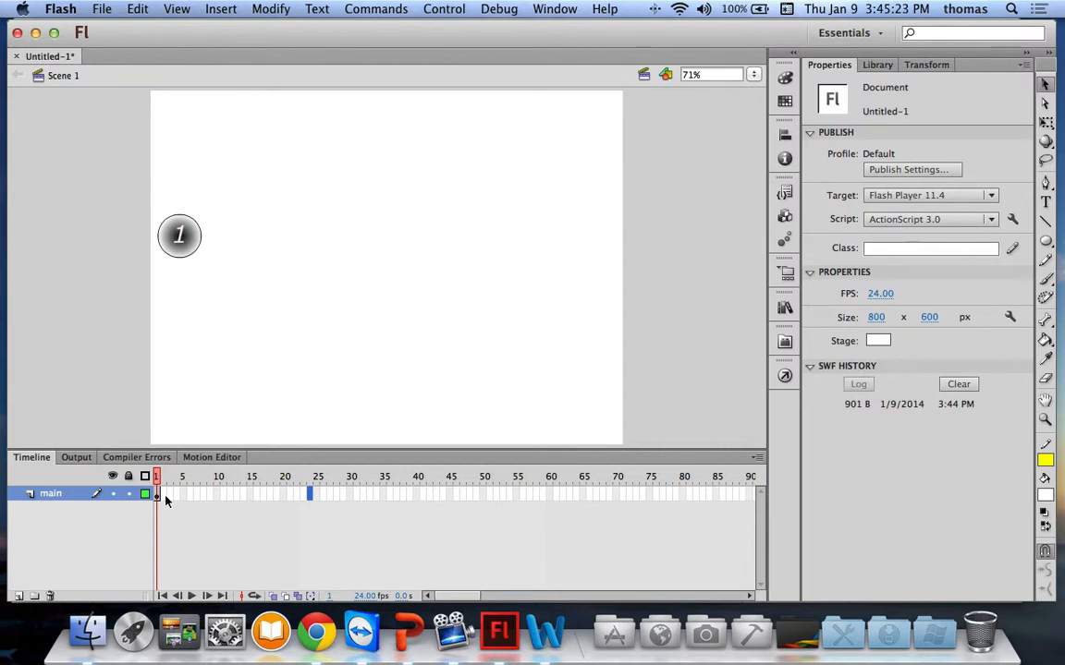
left_click_drag(166, 497, 223, 497)
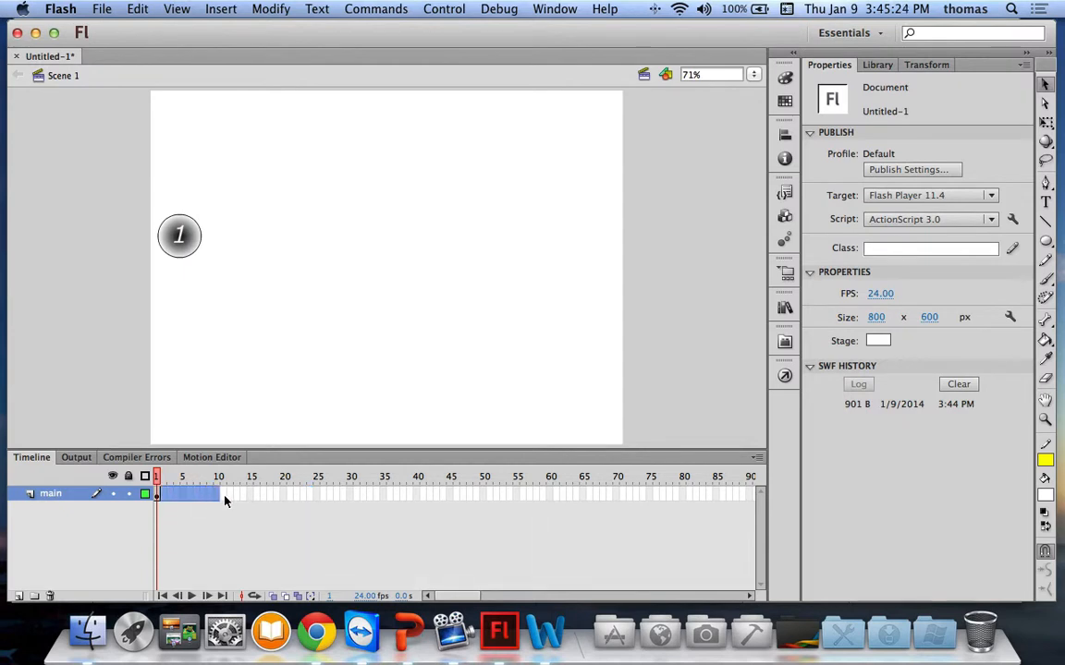
right_click(309, 499)
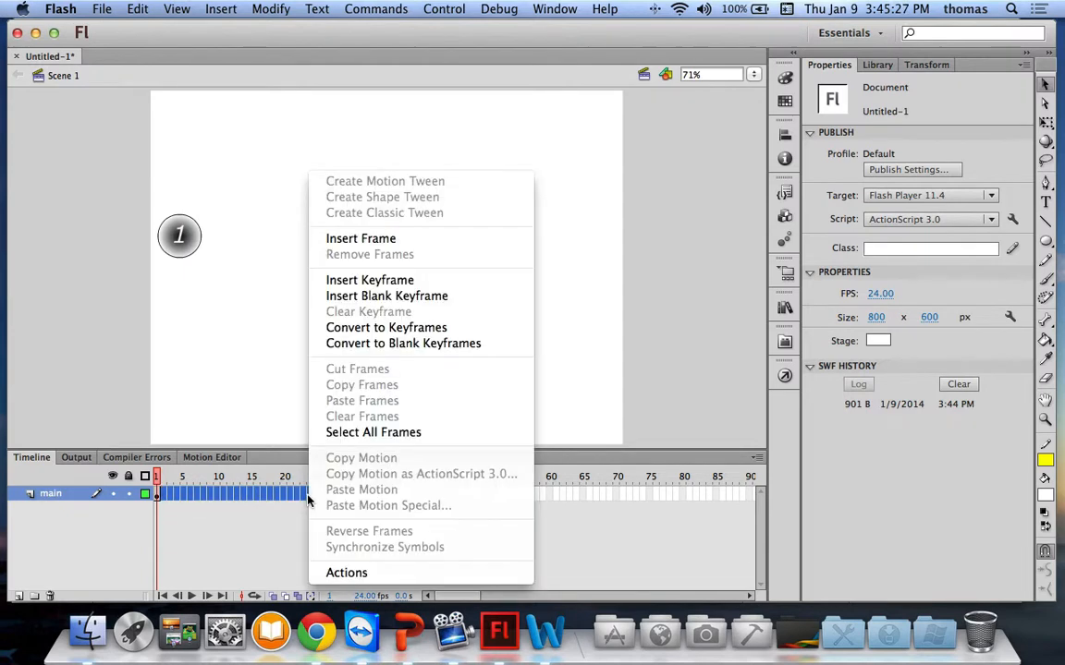
left_click(361, 238)
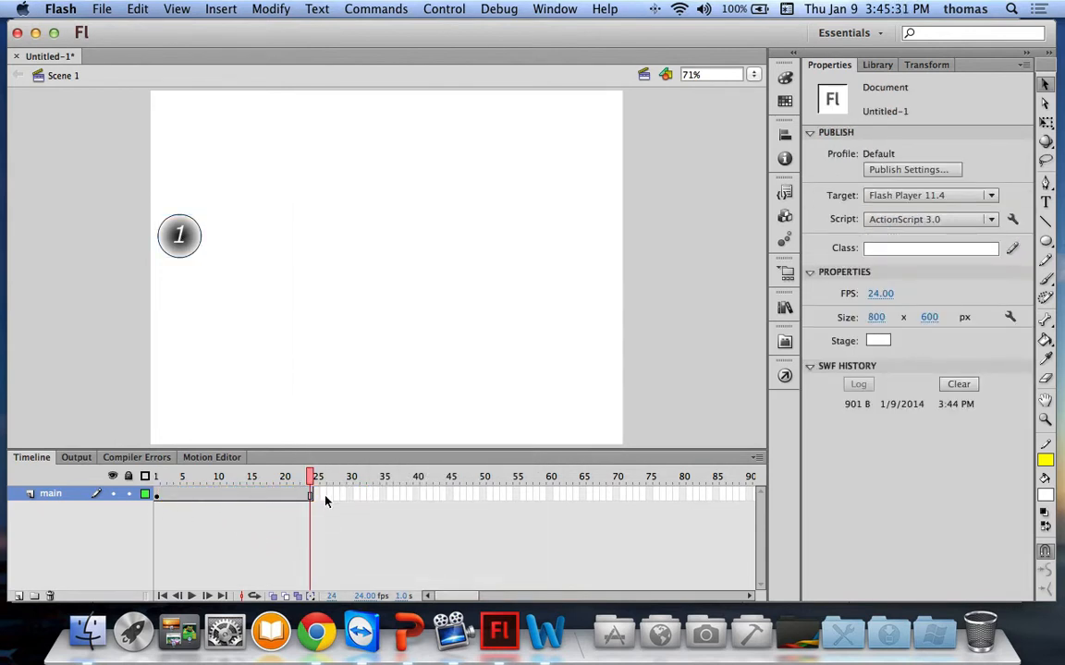
- Create a motion tween on the main layer's 24-frame span and scrub through it
right_click(224, 498)
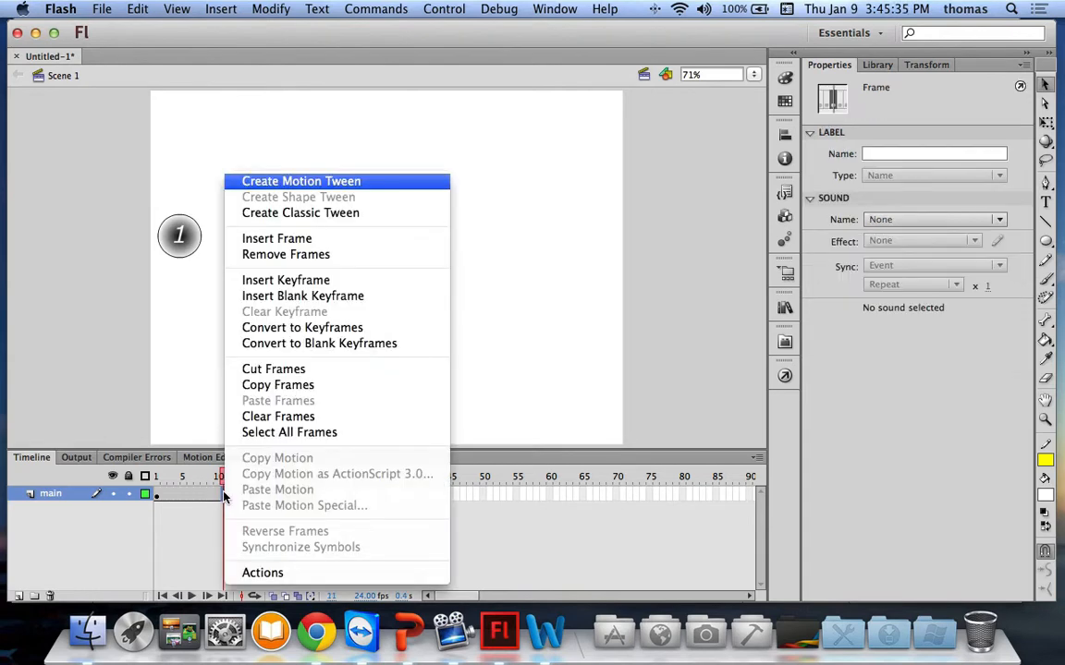
left_click(297, 182)
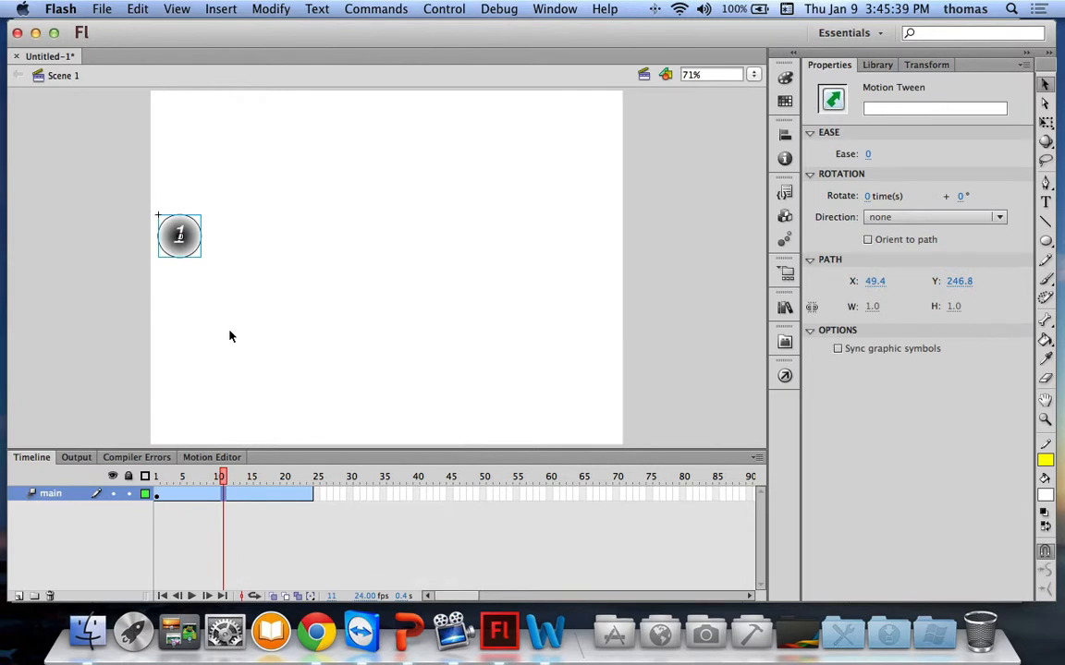
left_click_drag(234, 476, 312, 487)
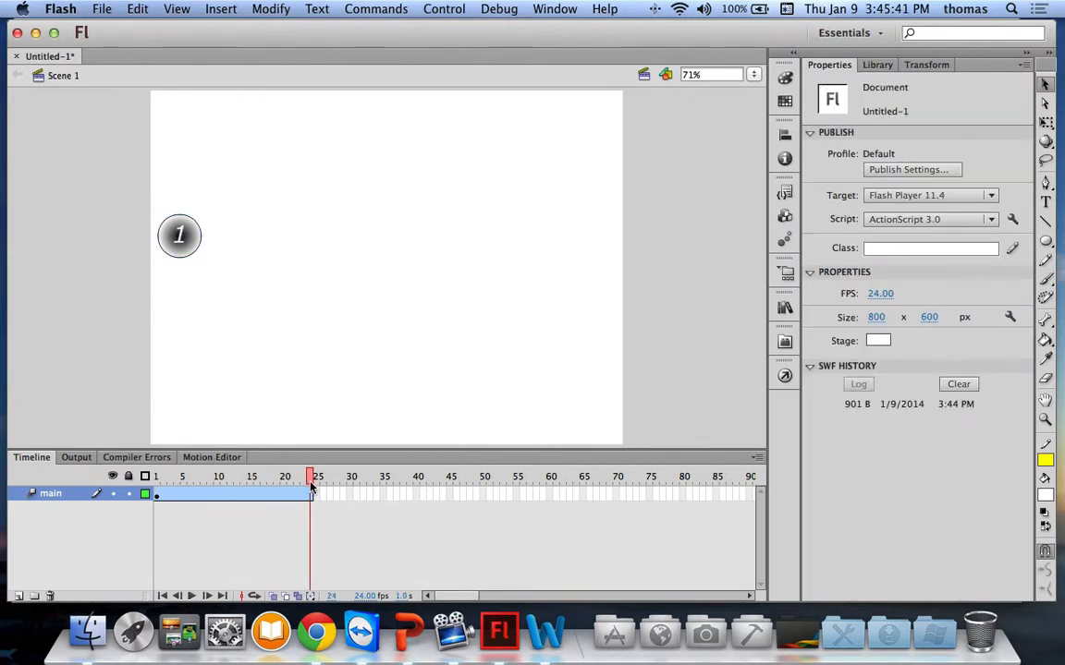
key("Return")
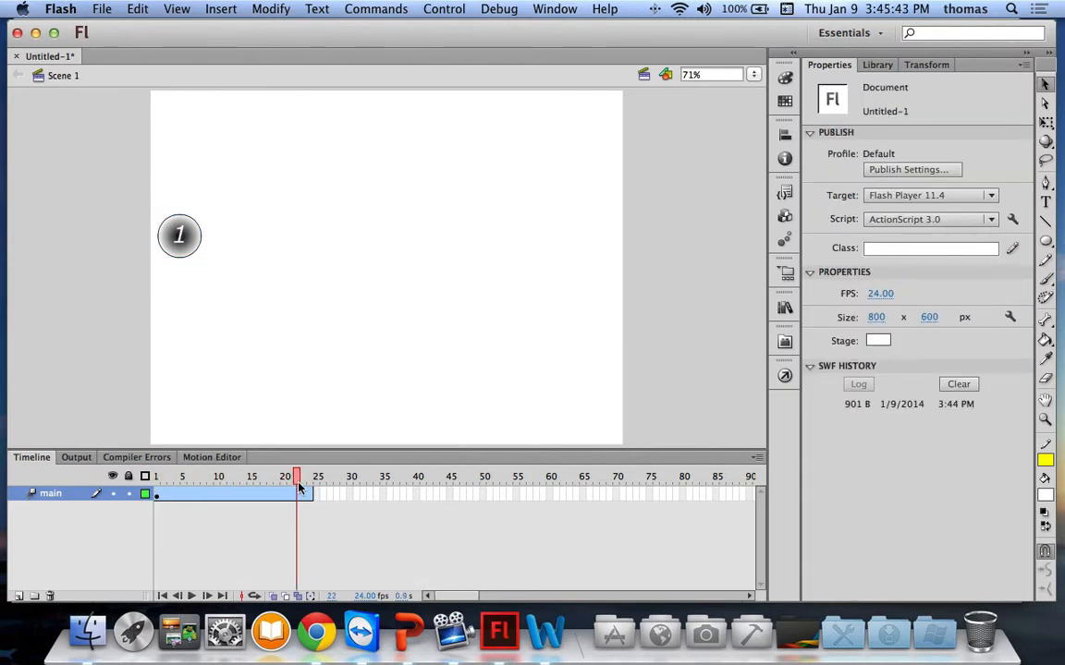
left_click(315, 487)
left_click_drag(321, 482, 233, 483)
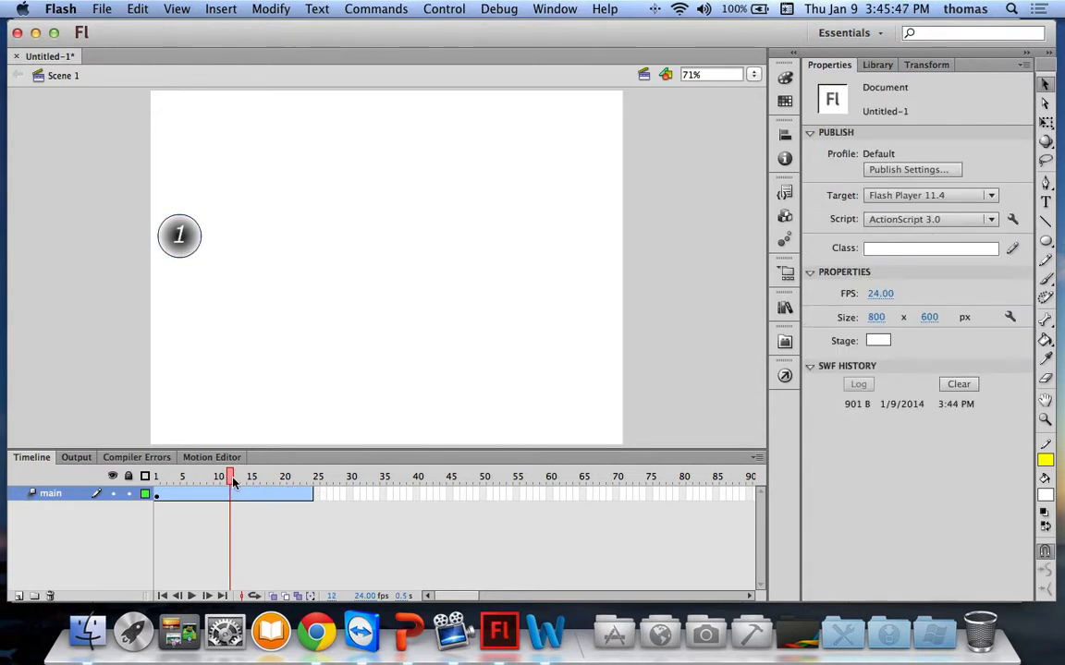
- Insert a position keyframe at frame 13 and move the circle horizontally about 345 px to the middle of the stage
left_click(235, 494)
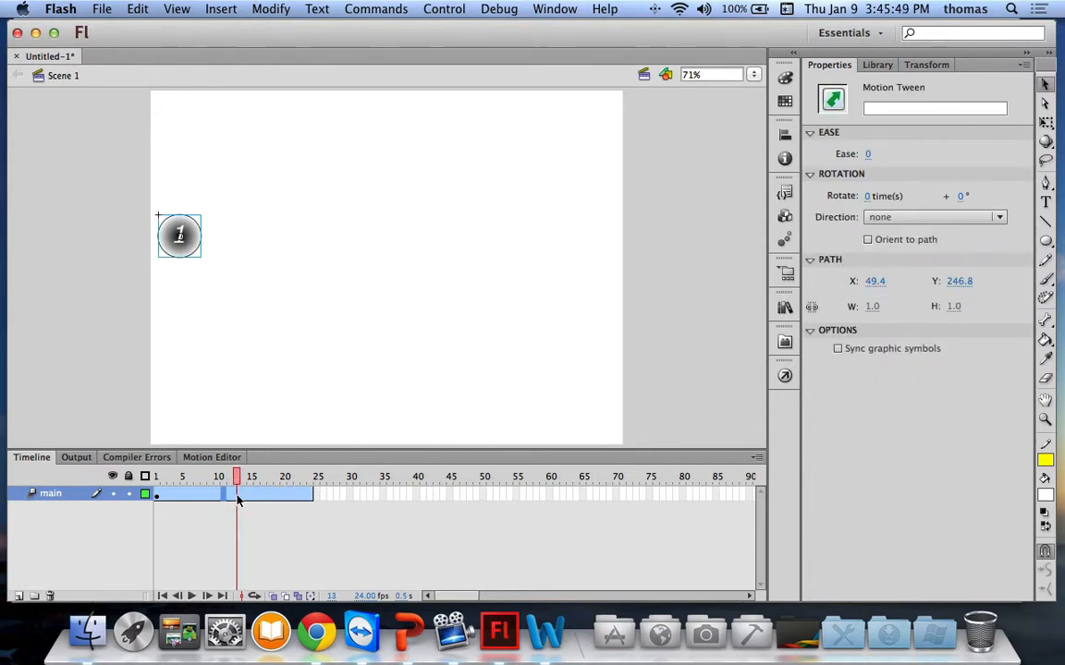
right_click(239, 499)
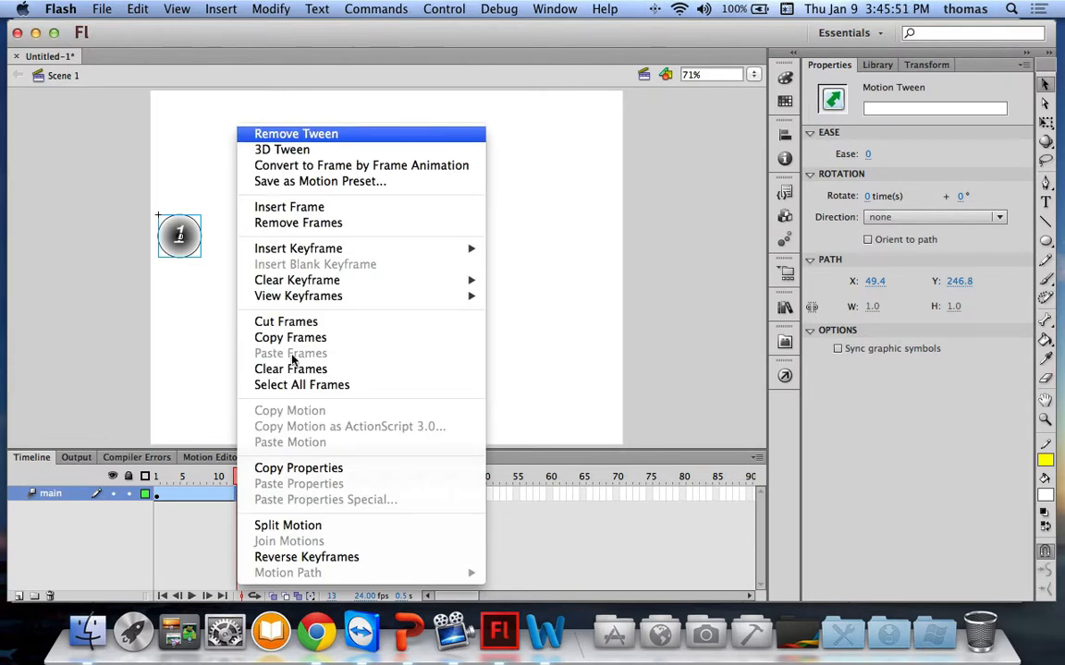
mouse_move(447, 249)
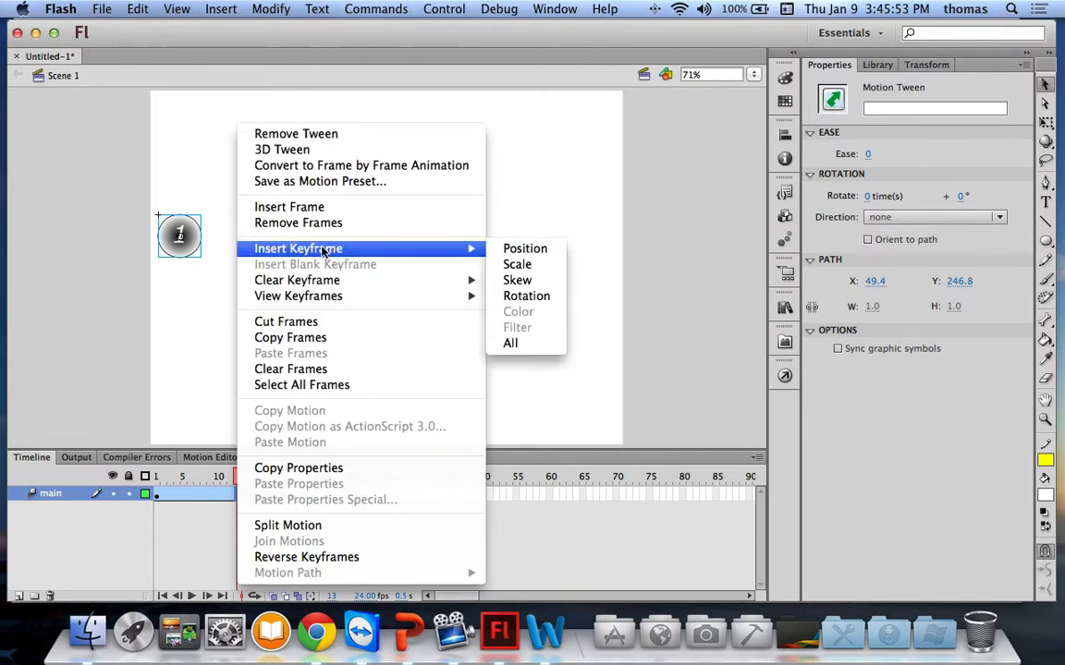
left_click(518, 251)
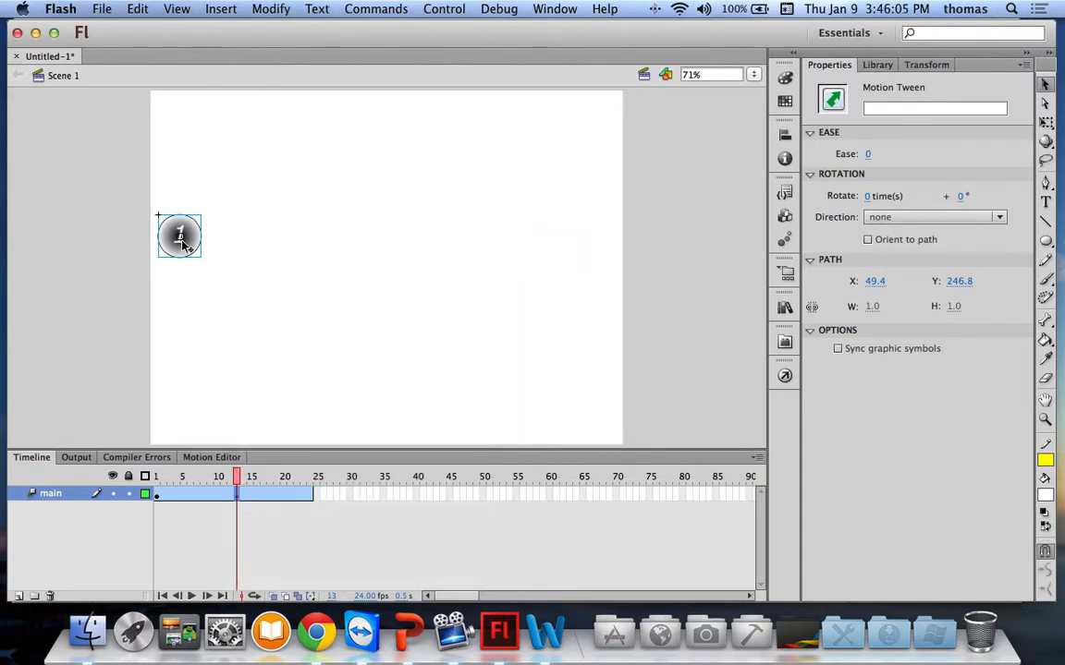
left_click_drag(182, 238, 383, 236)
left_click(366, 340)
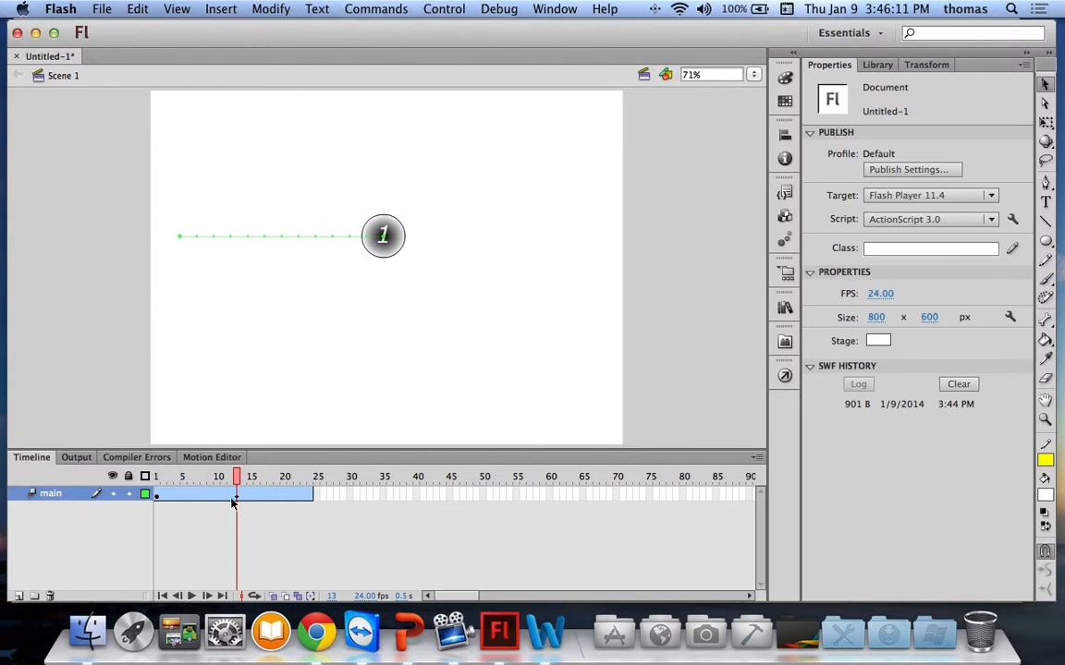
- Insert a position keyframe at frame 24 of the main layer's motion tween
left_click_drag(236, 476, 311, 487)
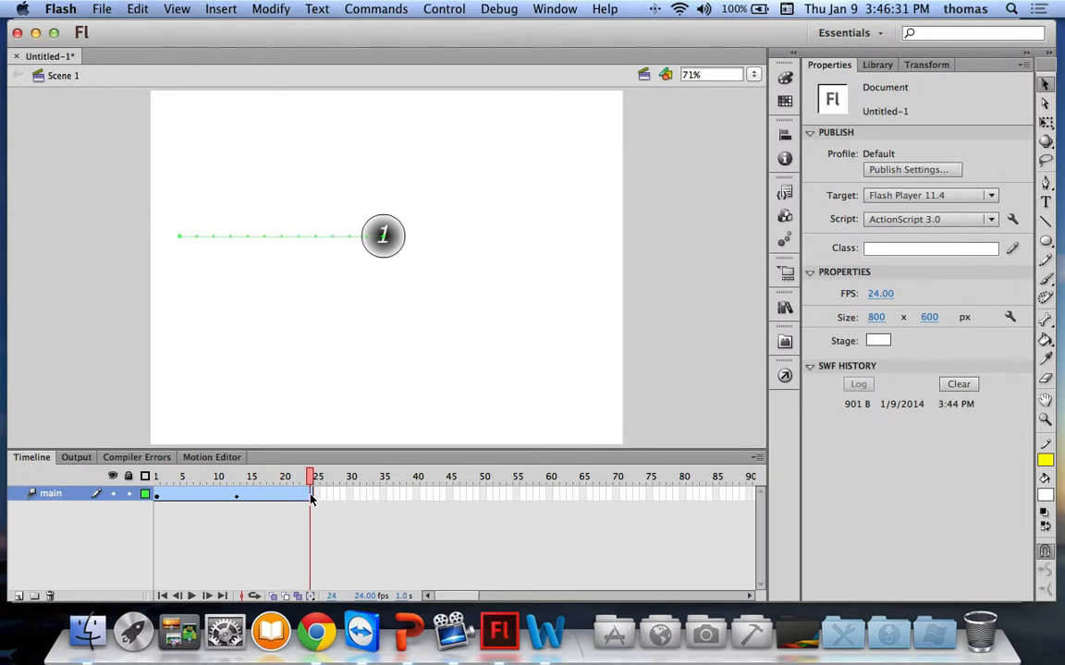
right_click(311, 497)
left_click(310, 499)
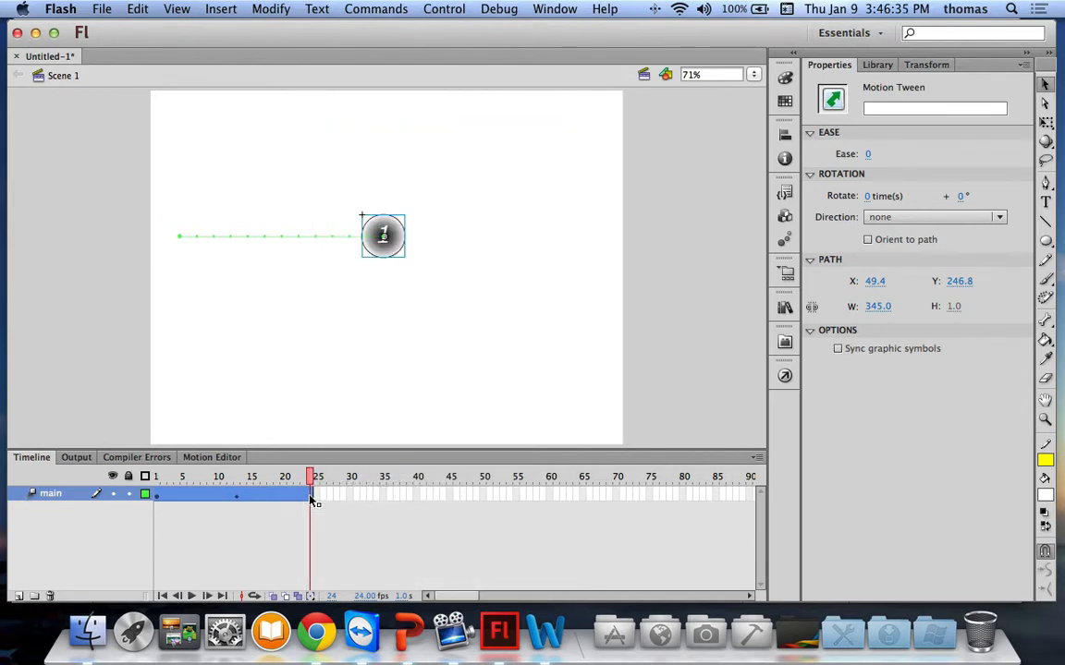
right_click(311, 498)
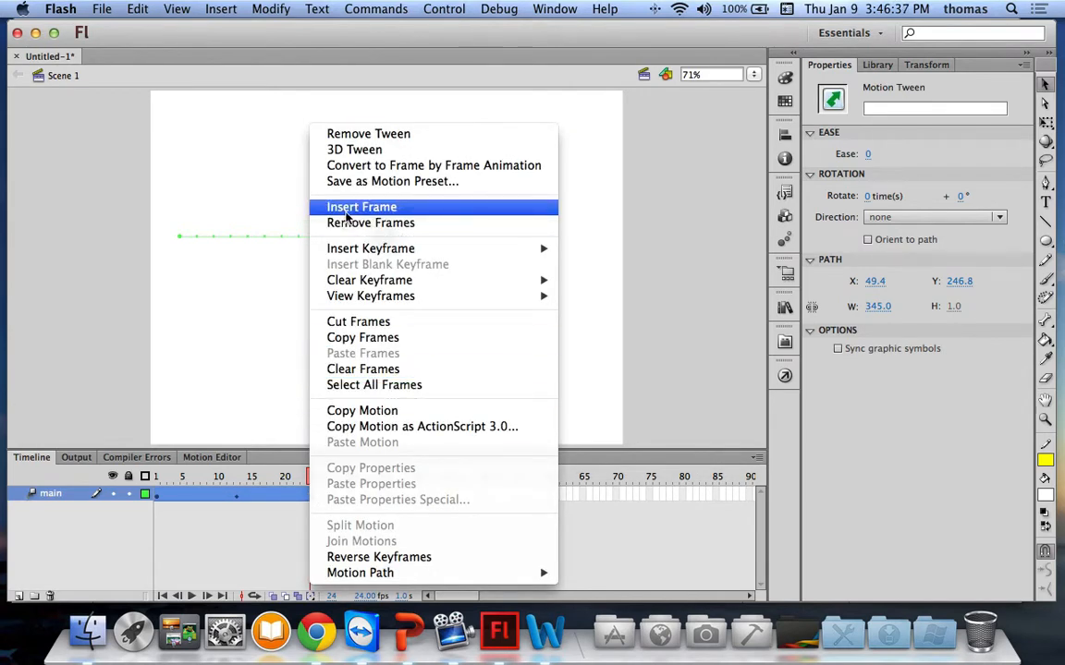
mouse_move(333, 248)
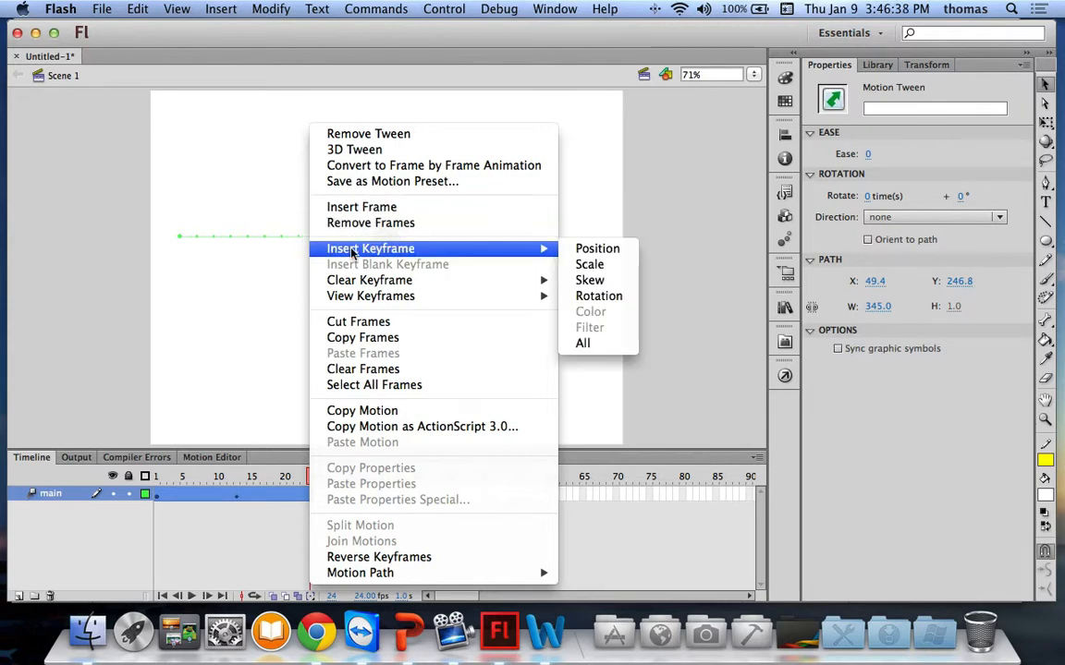
left_click(598, 250)
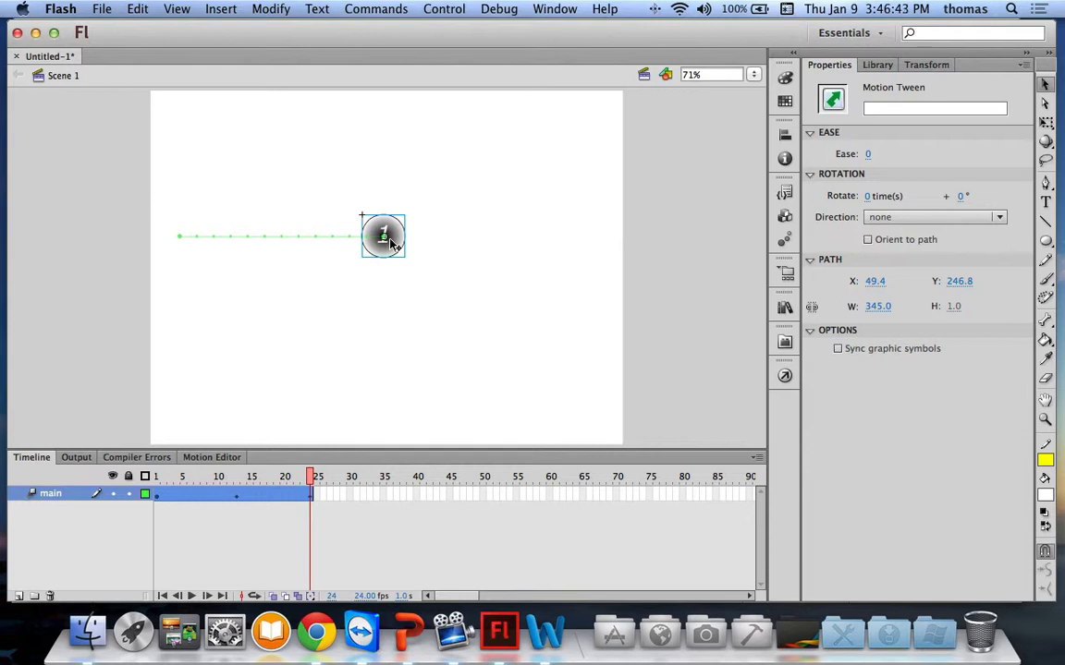
- Try moving the circle at frame 24 diagonally down to about X 626, Y 416 and scrub through the tween
left_click_drag(392, 245, 545, 362)
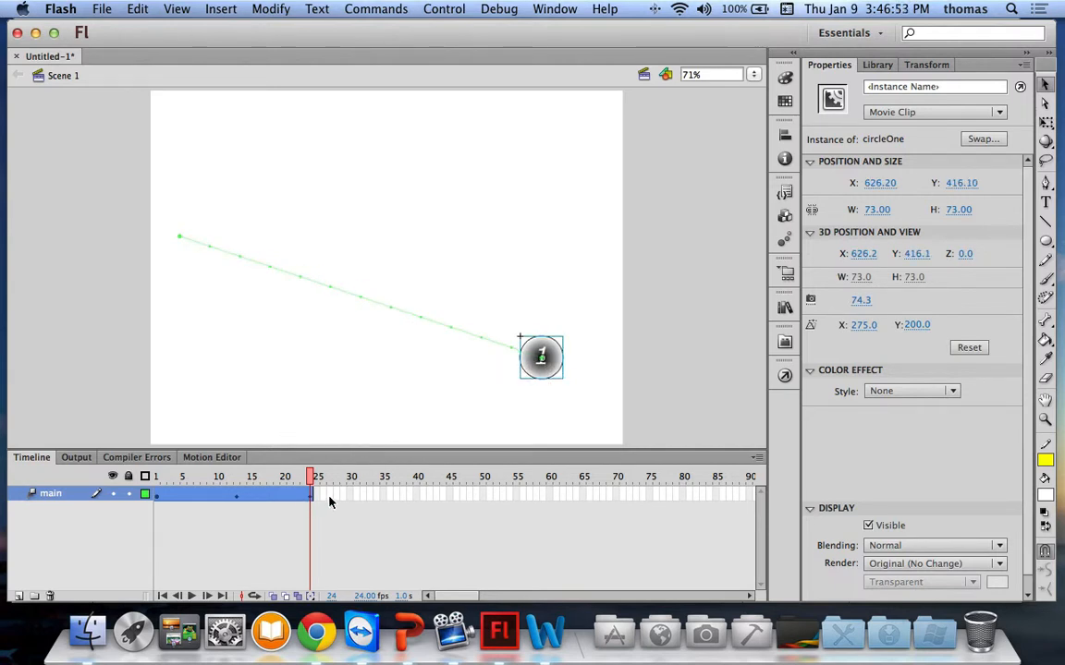
left_click(156, 477)
left_click_drag(156, 476, 309, 484)
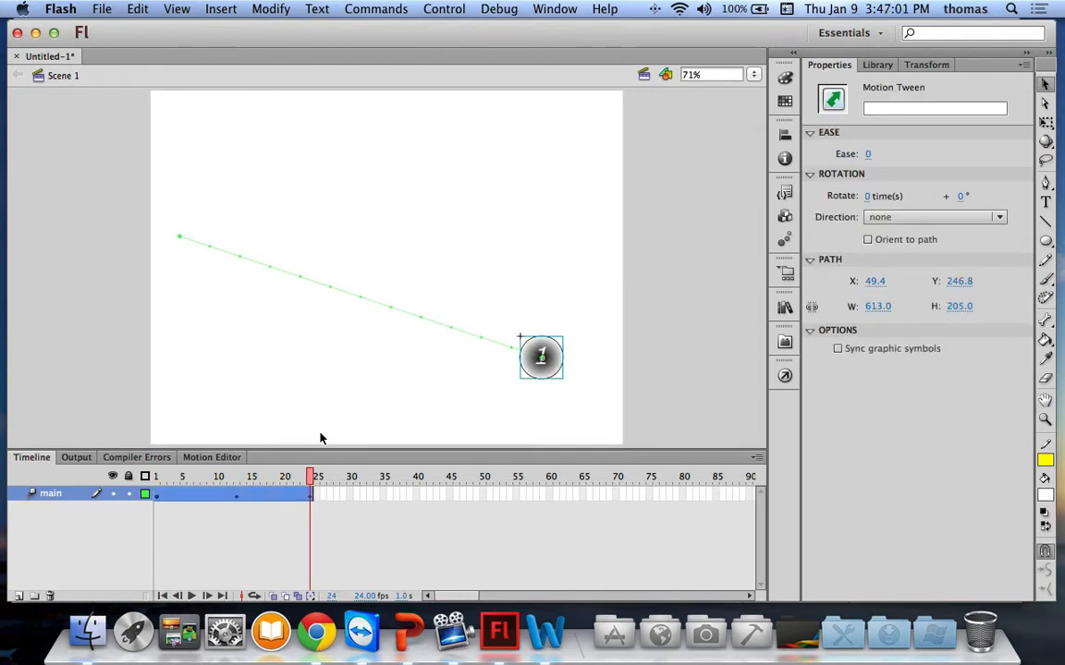
- Undo the circle's diagonal move at frame 24
key("super+z")
key("super+z")
key("super+z")
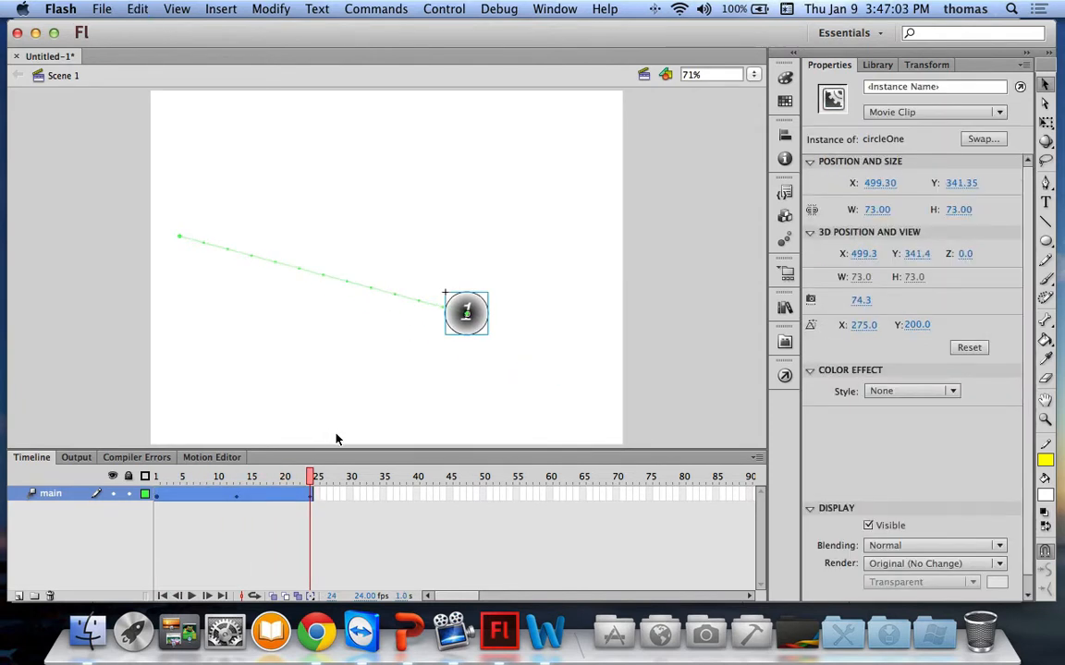
key("super+z")
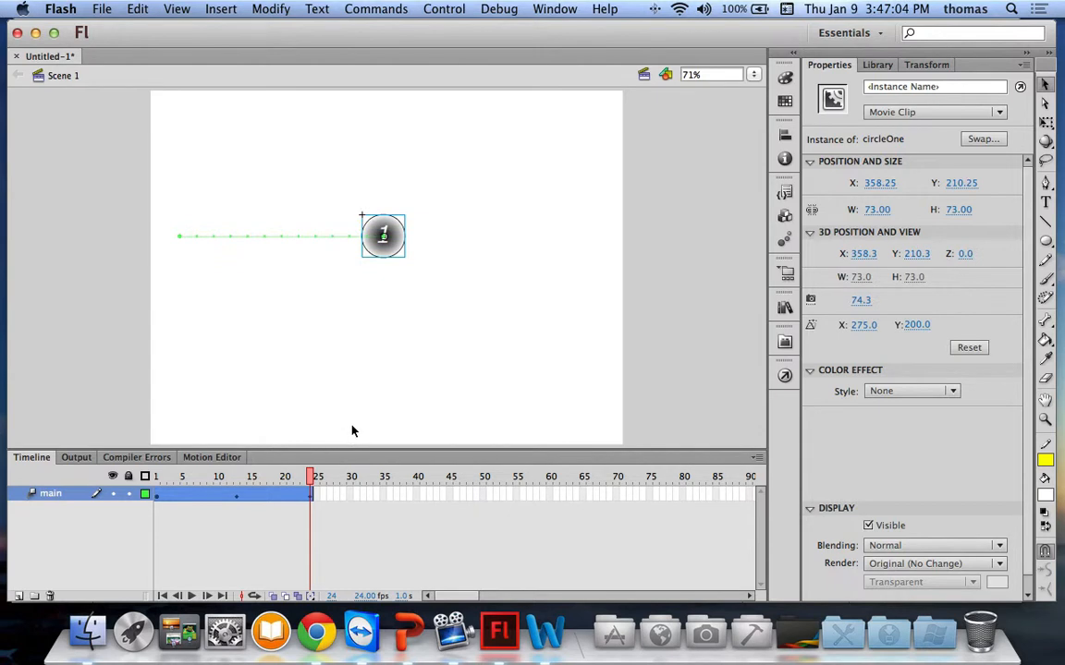
- Try dragging the circle together with its motion path toward the lower right at frame 24 and preview the tween
left_click(377, 322)
left_click(386, 239)
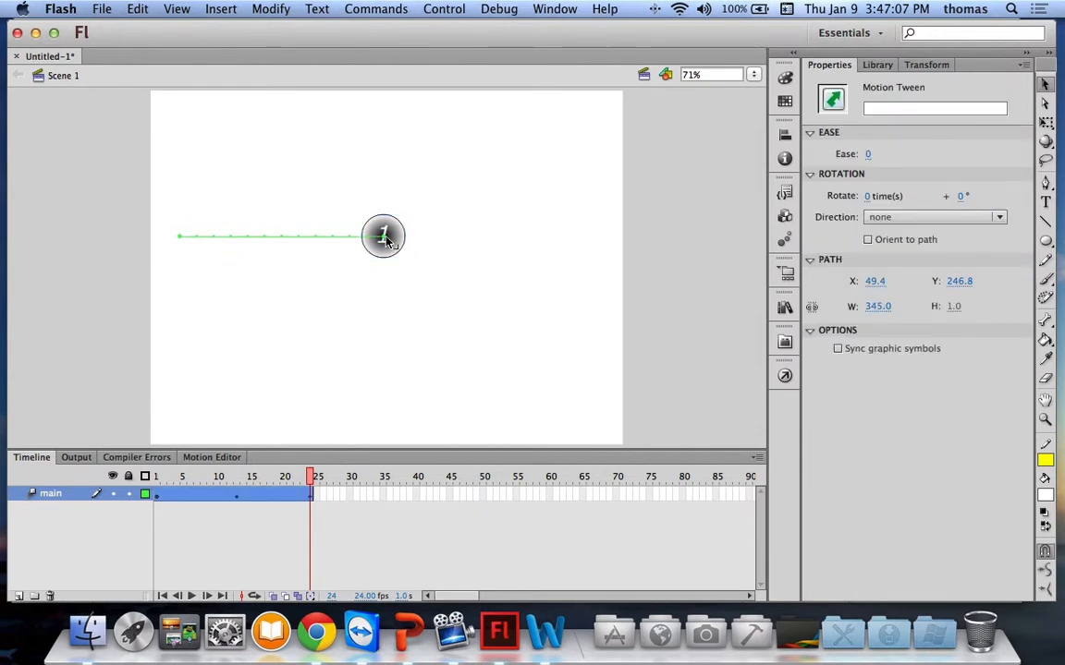
left_click_drag(388, 241, 506, 297)
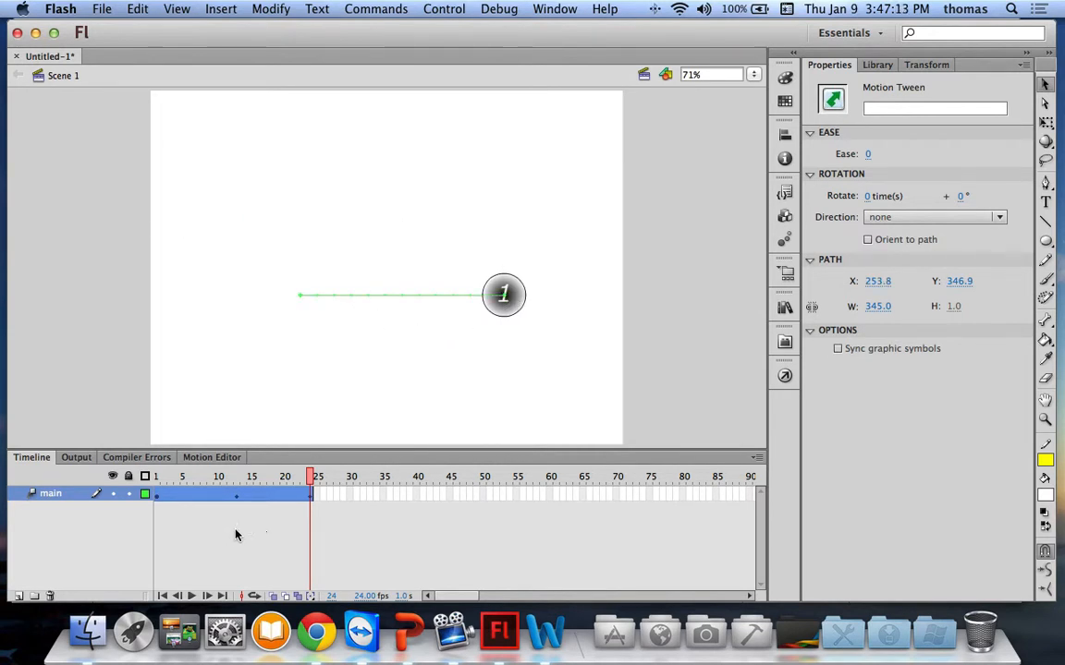
left_click(241, 476)
key("Return")
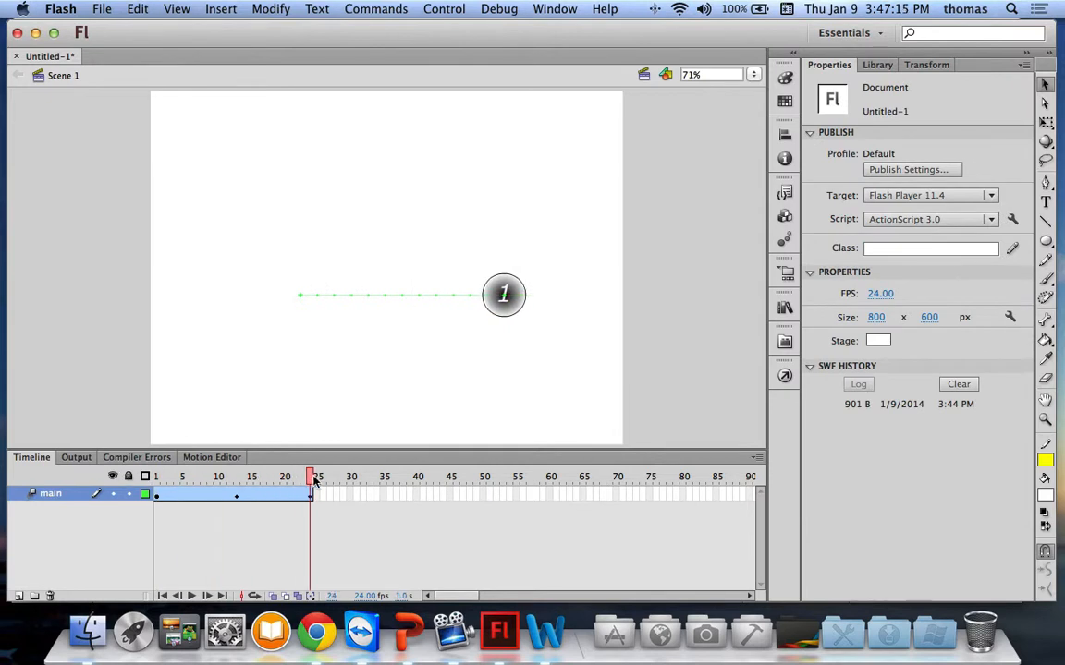
- Undo the shift of the circle and its motion path
key("super+z")
key("super+z")
key("super+z")
key("super+z")
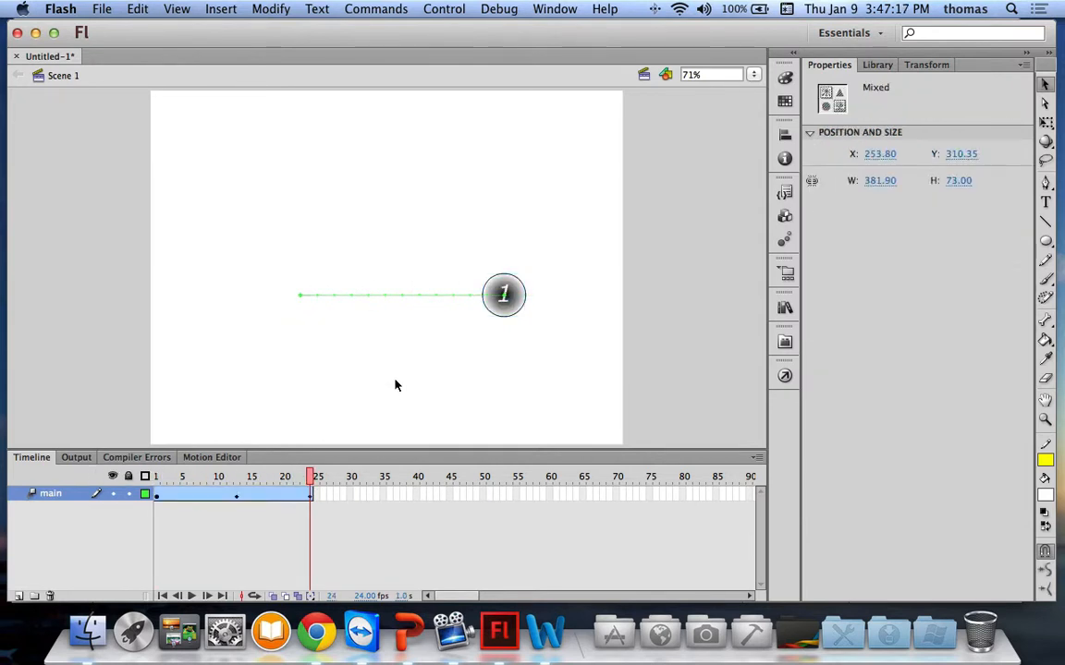
key("super+z")
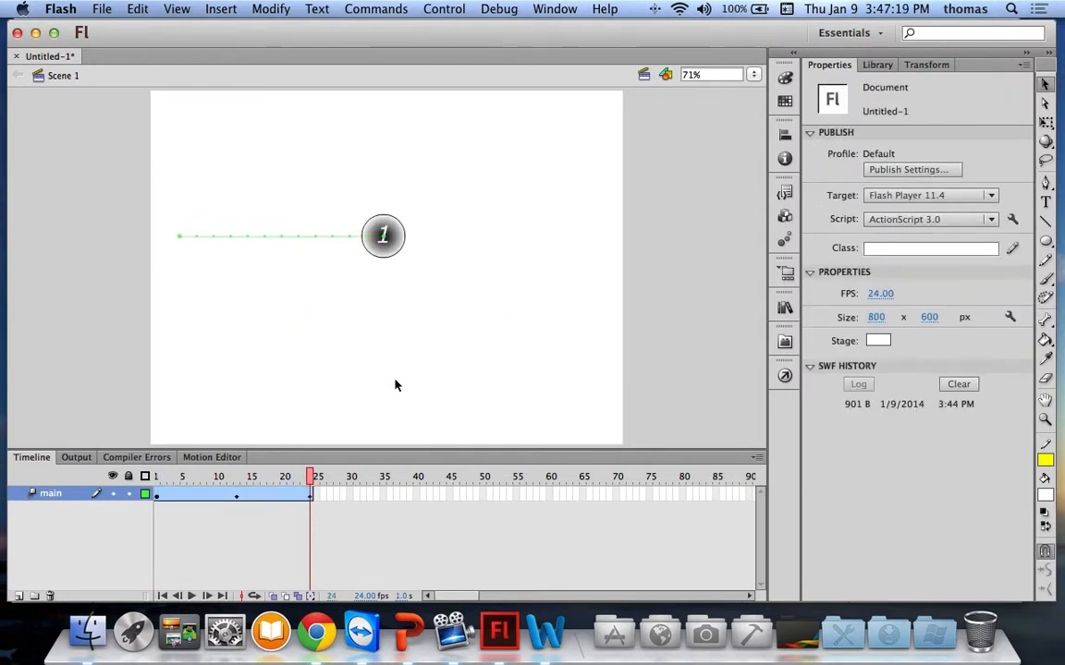
- Move only the circle at frame 24 horizontally to the stage's right edge, X about 687
left_click(383, 235)
left_click(479, 287)
left_click(401, 242)
left_click_drag(402, 242, 590, 241)
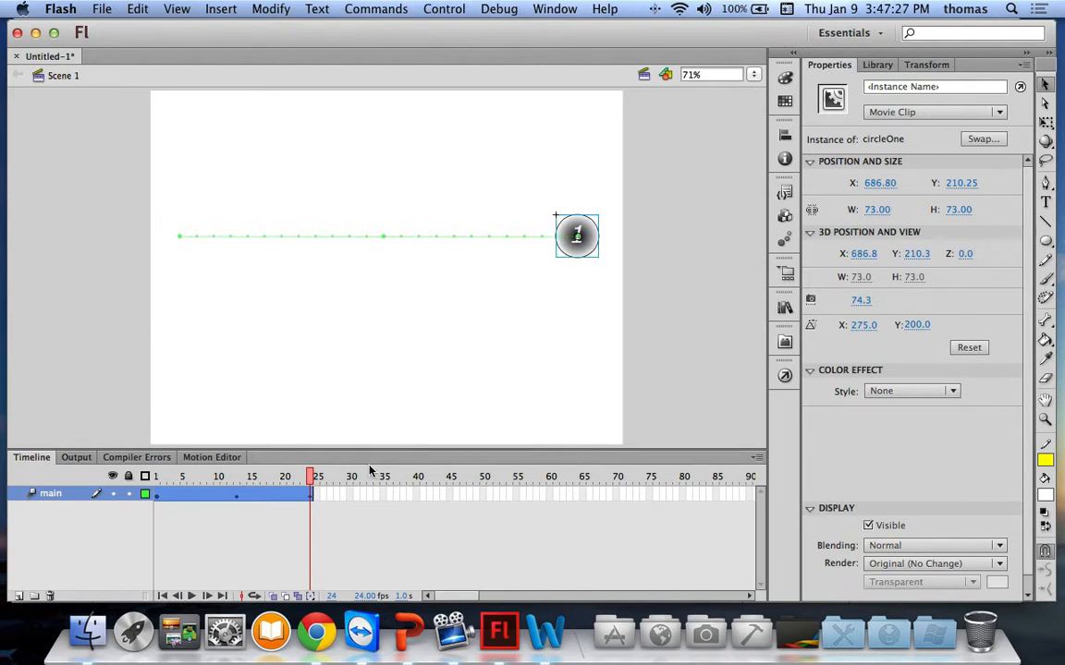
- Scrub through the completed tween, return to frame 1, and test the movie in a preview window
left_click(191, 477)
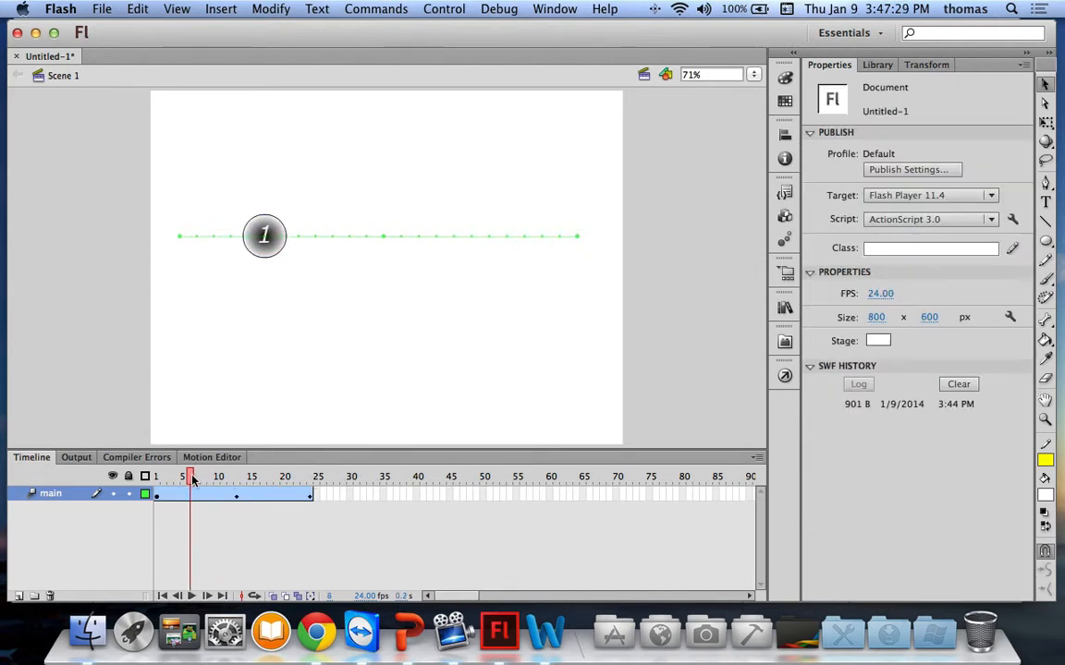
left_click_drag(191, 476, 254, 482)
left_click_drag(317, 481, 45, 468)
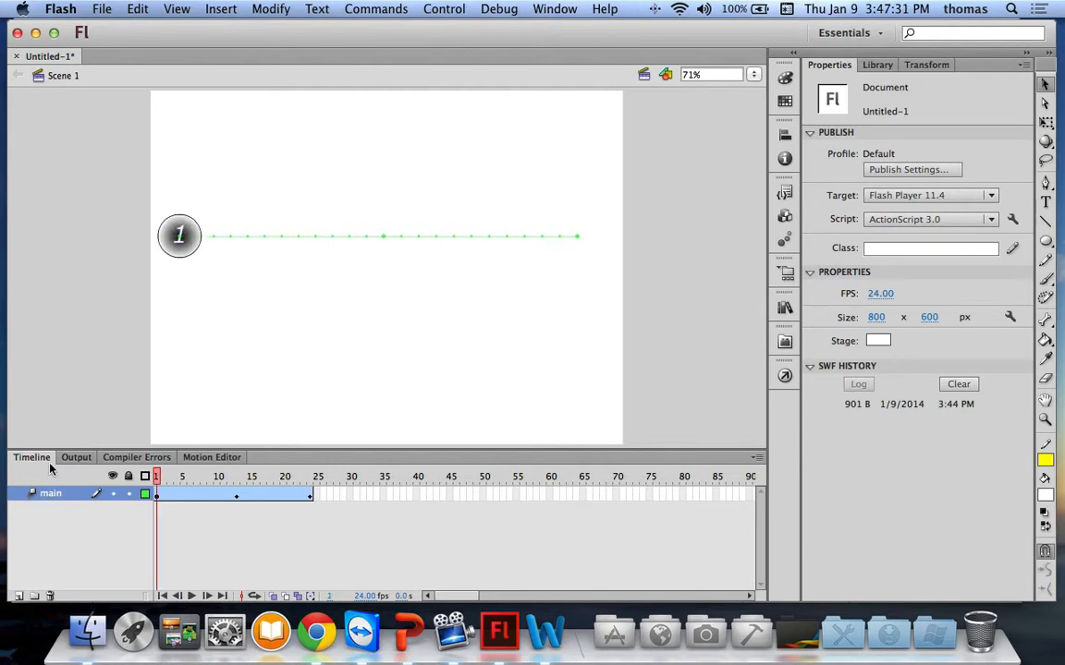
key("super+Return")
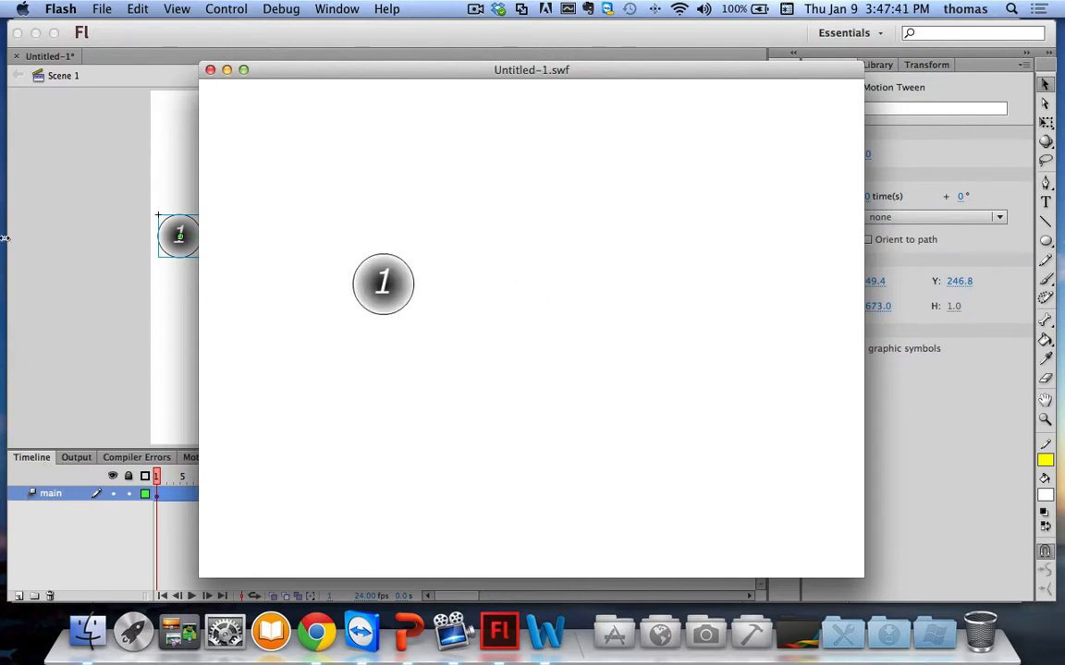
left_click(210, 69)
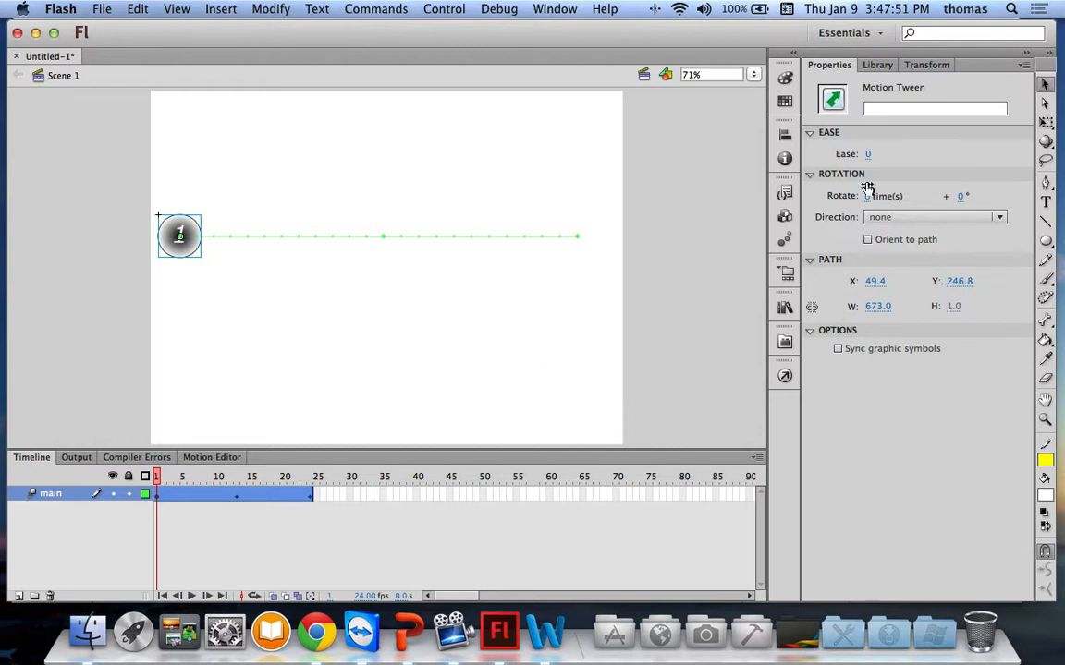
- Delete the circle instance from the stage at frame 1 of the main layer
left_click(682, 146)
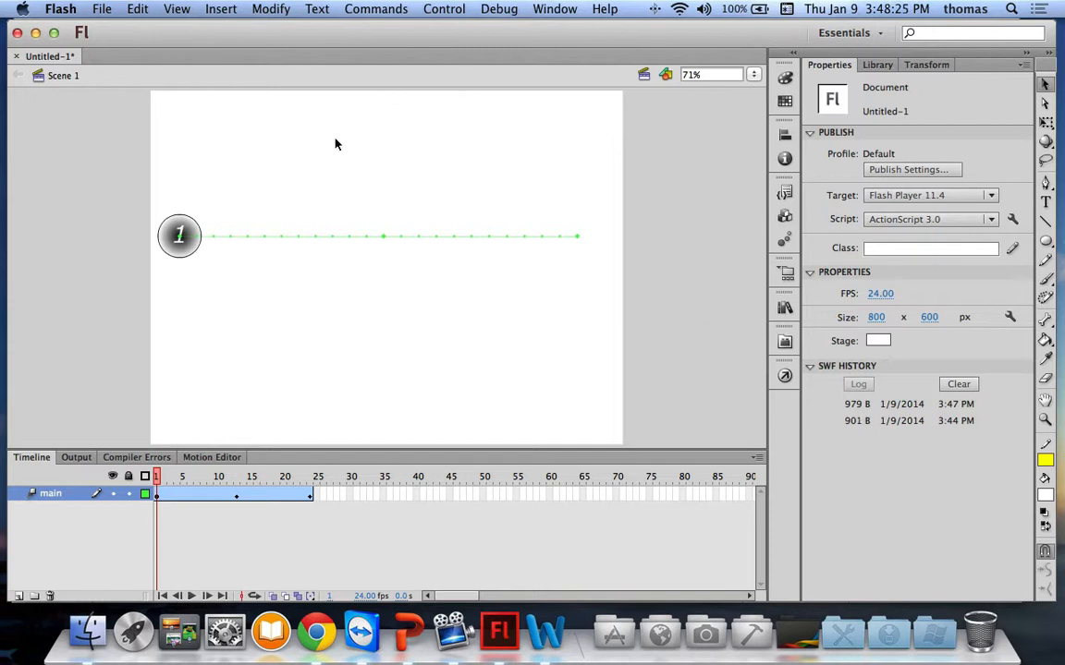
left_click(166, 225)
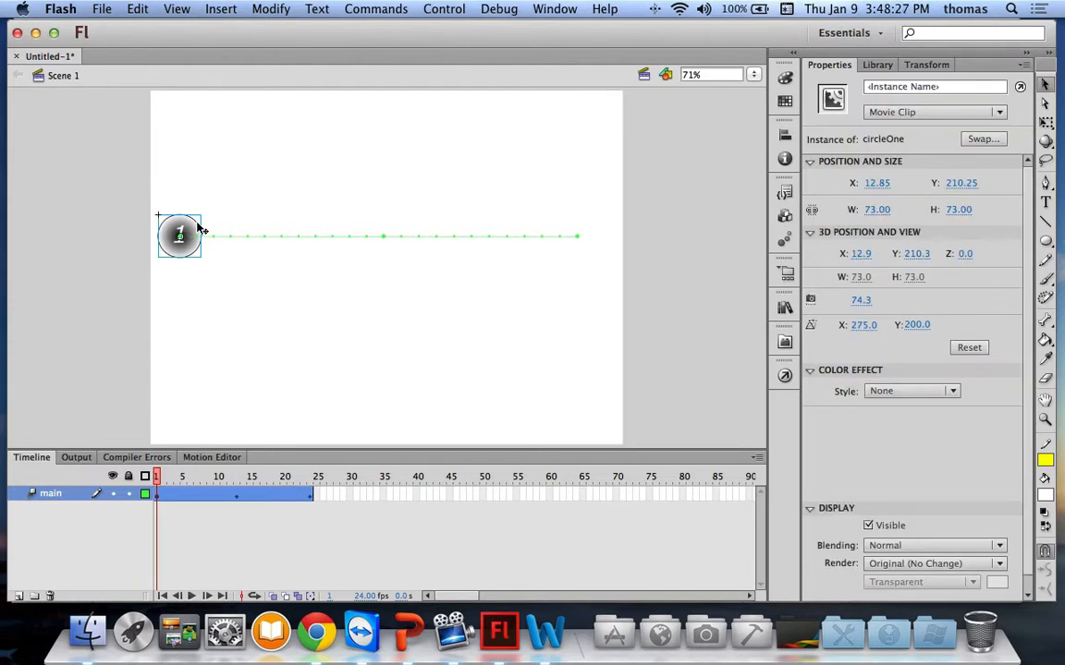
left_click(200, 228)
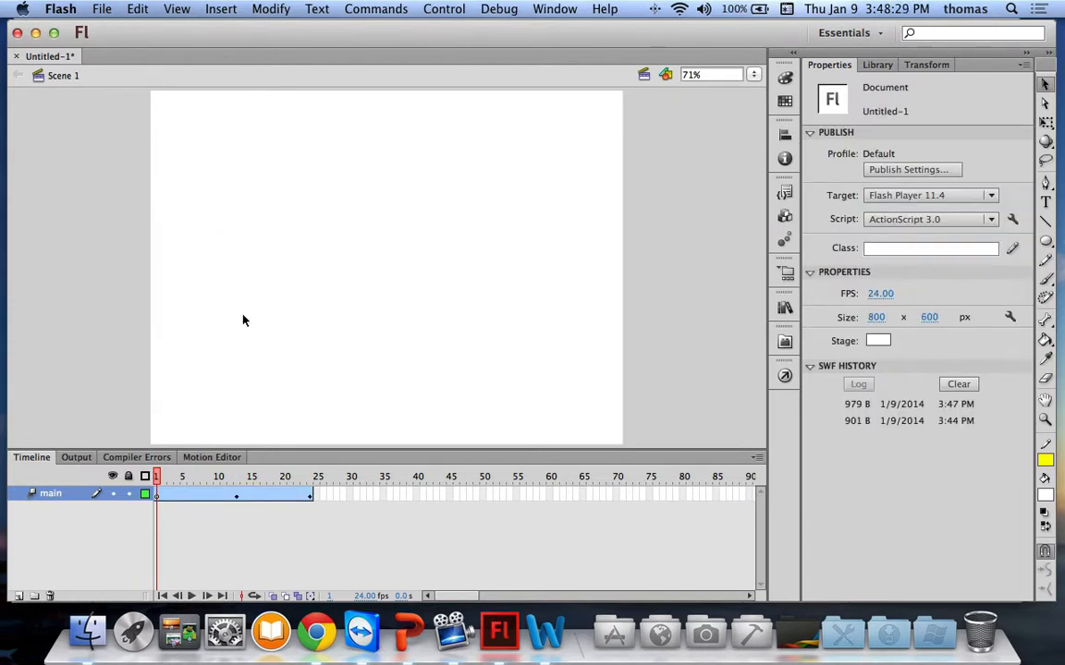